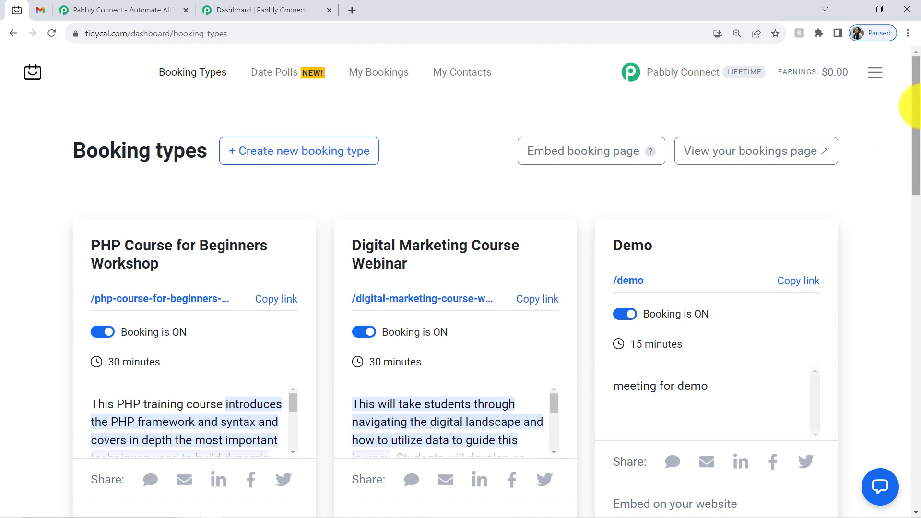
# - Scroll the TidyCal booking types to Booking for Salon, then switch to the Gmail inbox
pyautogui.moveTo(920, 110); pyautogui.dragTo(919, 394)
pyautogui.moveTo(126, 117); pyautogui.dragTo(201, 122)
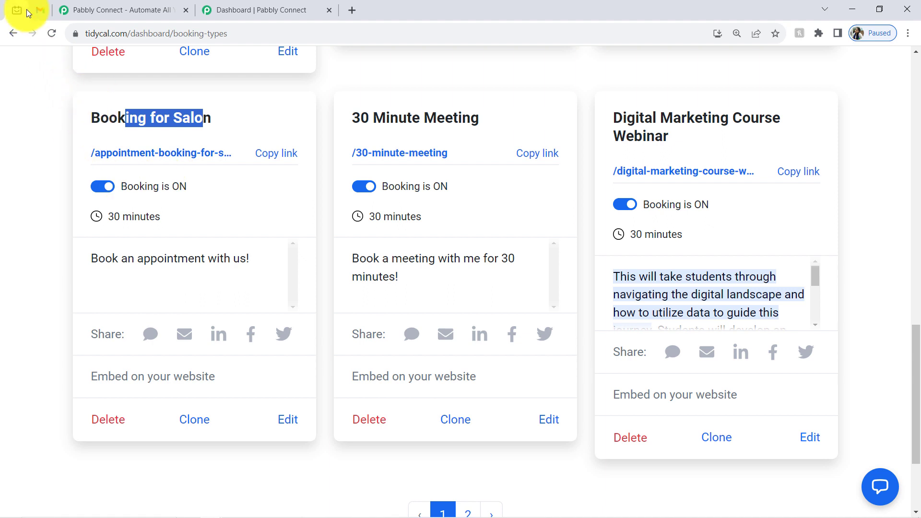
pyautogui.click(38, 3)
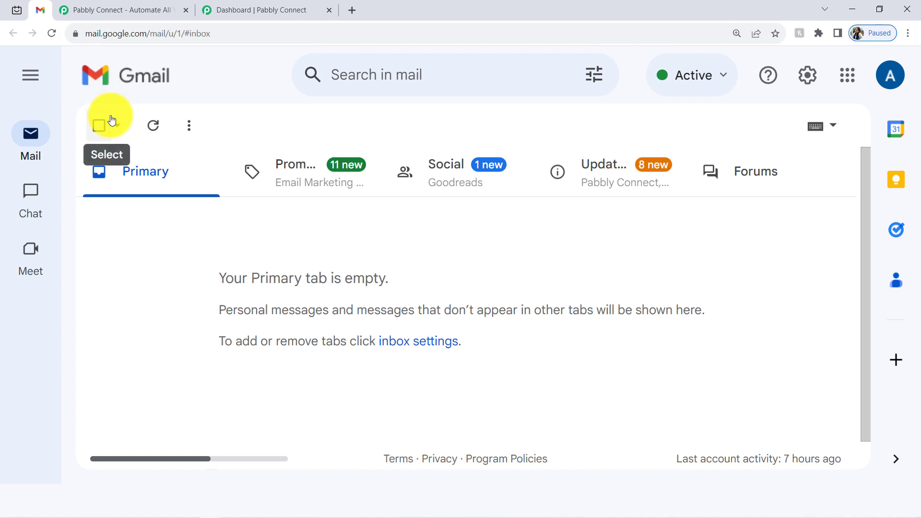
# - Visit the Pabbly Connect website and highlight the headline words Connect, Applications, Automate and Tasks
pyautogui.click(104, 8)
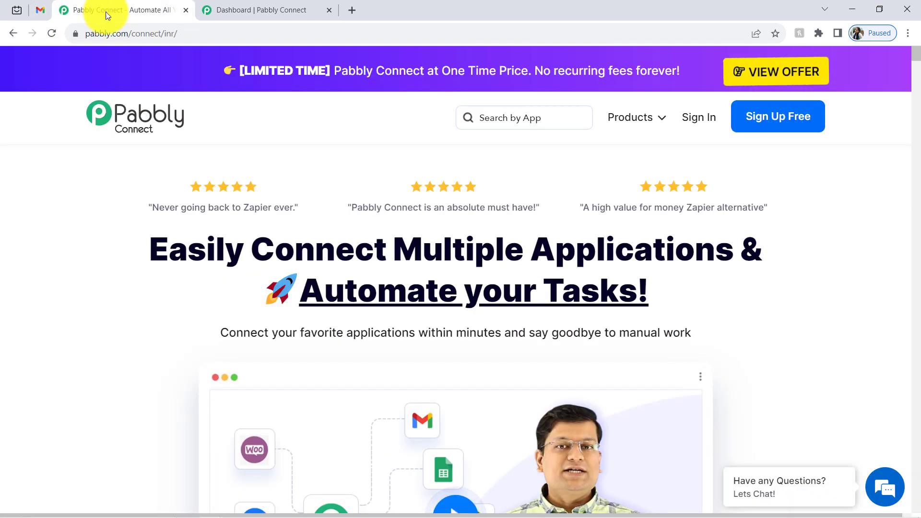
pyautogui.moveTo(108, 37); pyautogui.dragTo(189, 34)
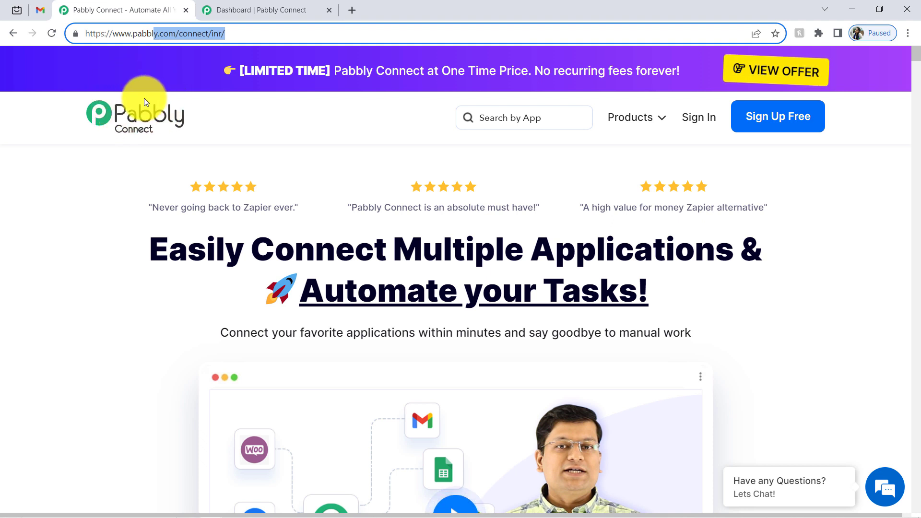
pyautogui.doubleClick(284, 255)
pyautogui.doubleClick(568, 247)
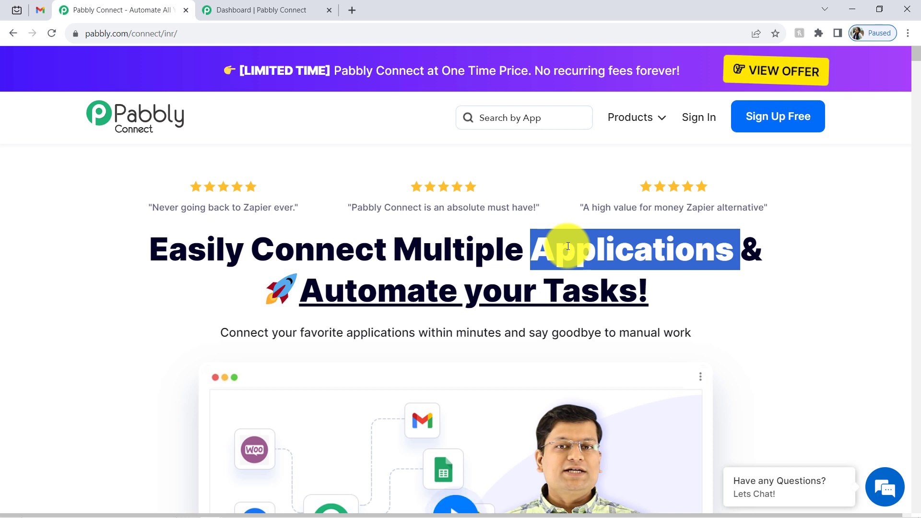
pyautogui.doubleClick(379, 290)
pyautogui.click(599, 287)
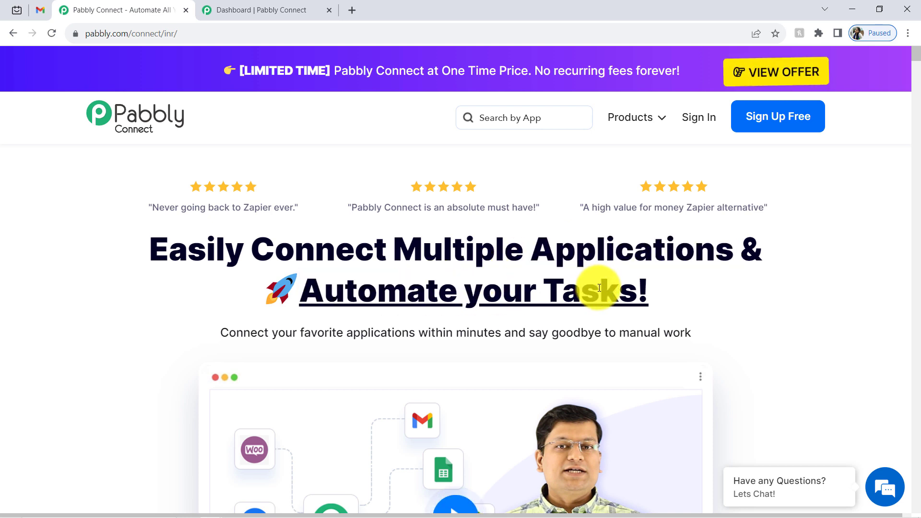
pyautogui.doubleClick(599, 288)
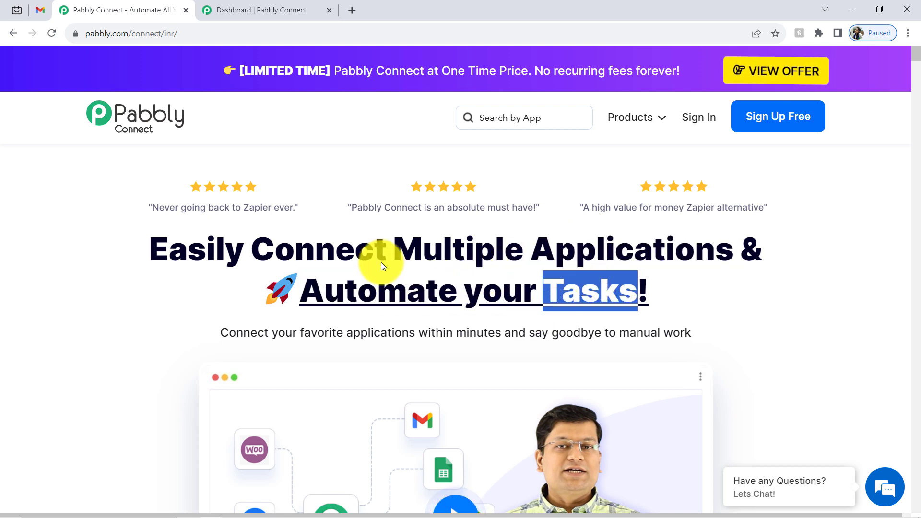
# - Return to the Pabbly Connect dashboard and begin creating a new workflow
pyautogui.click(266, 9)
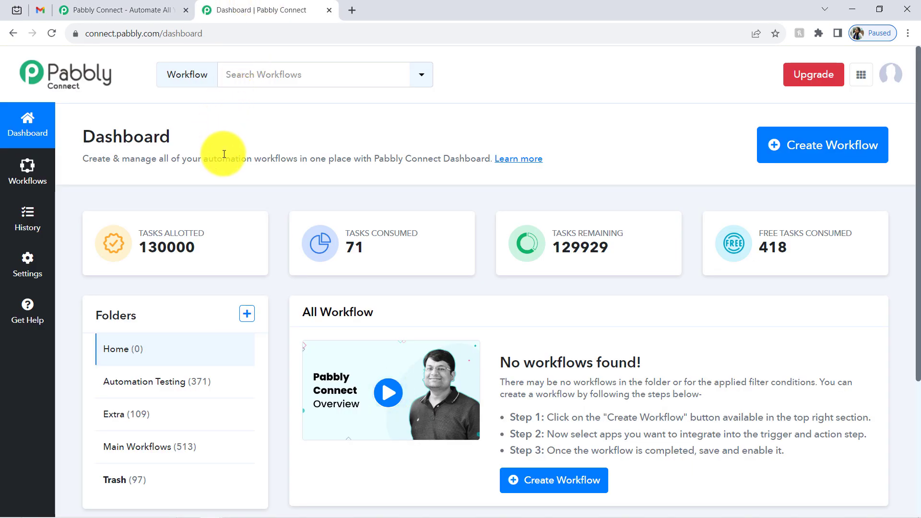
pyautogui.click(123, 10)
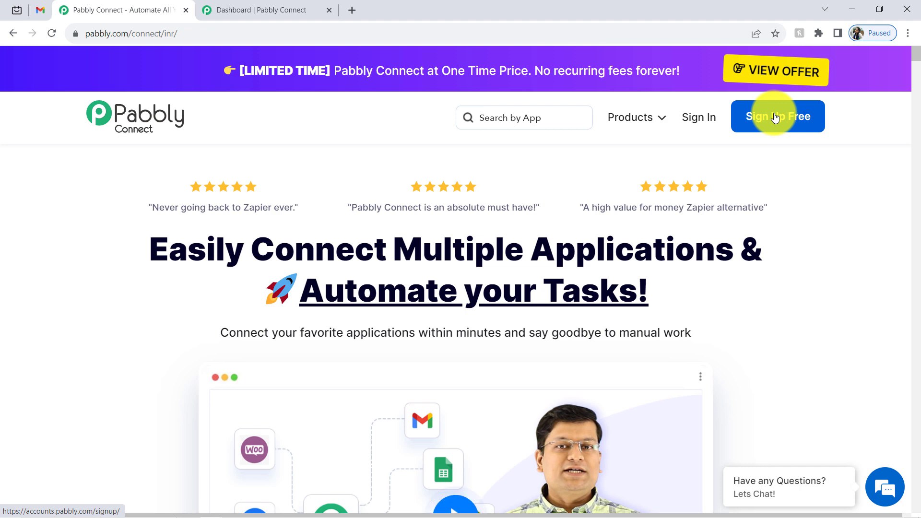
pyautogui.click(17, 6)
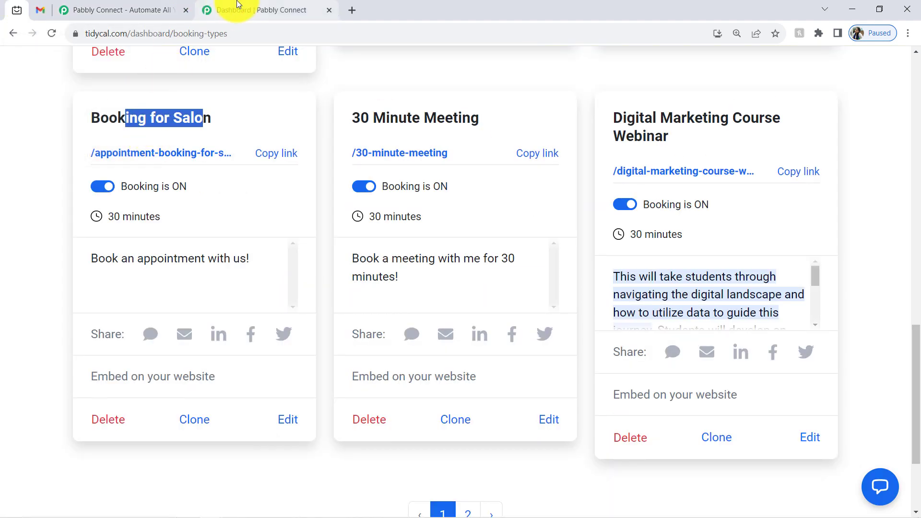
pyautogui.click(262, 10)
pyautogui.doubleClick(139, 137)
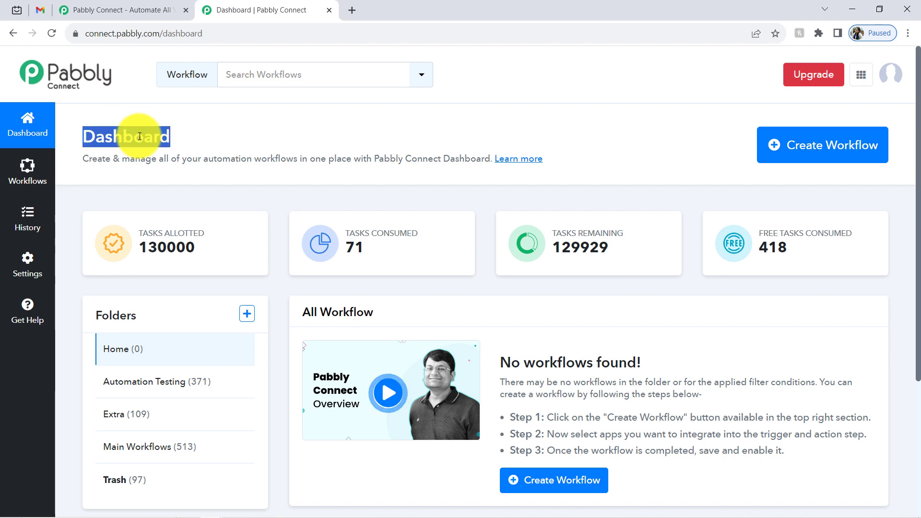
pyautogui.click(796, 150)
# - Create the workflow 'Send Appointment Confirmation Email for Specific TidyCal Bookings' in the Main Workflows folder
pyautogui.click(410, 255)
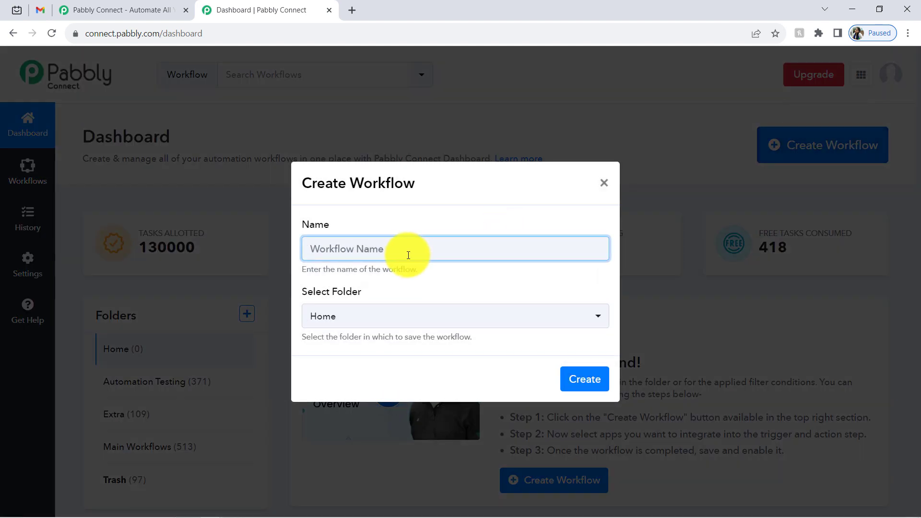
pyautogui.hotkey('ctrl', 'v')
pyautogui.moveTo(407, 249); pyautogui.dragTo(206, 247)
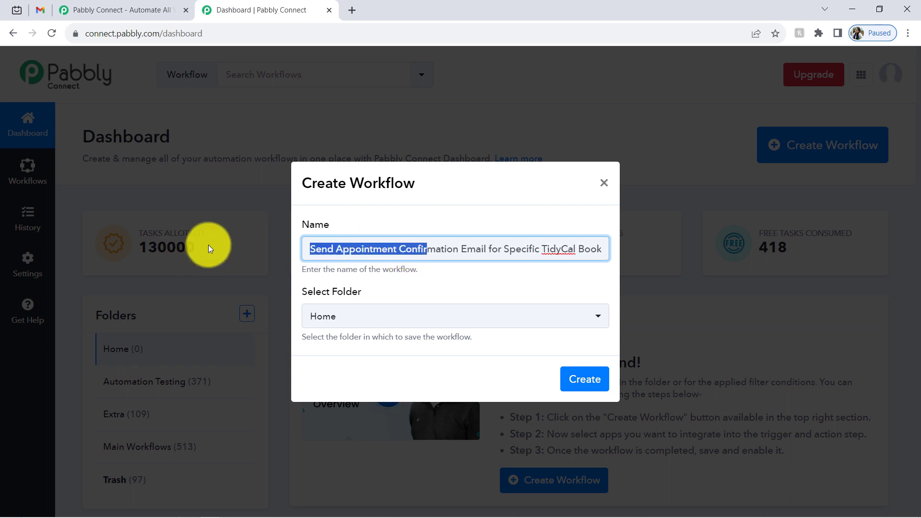
pyautogui.click(332, 250)
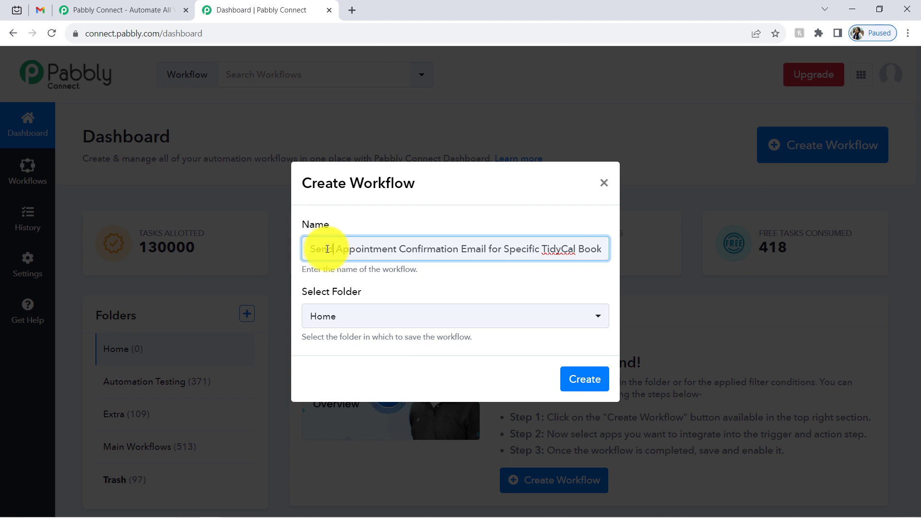
pyautogui.moveTo(323, 249); pyautogui.dragTo(623, 261)
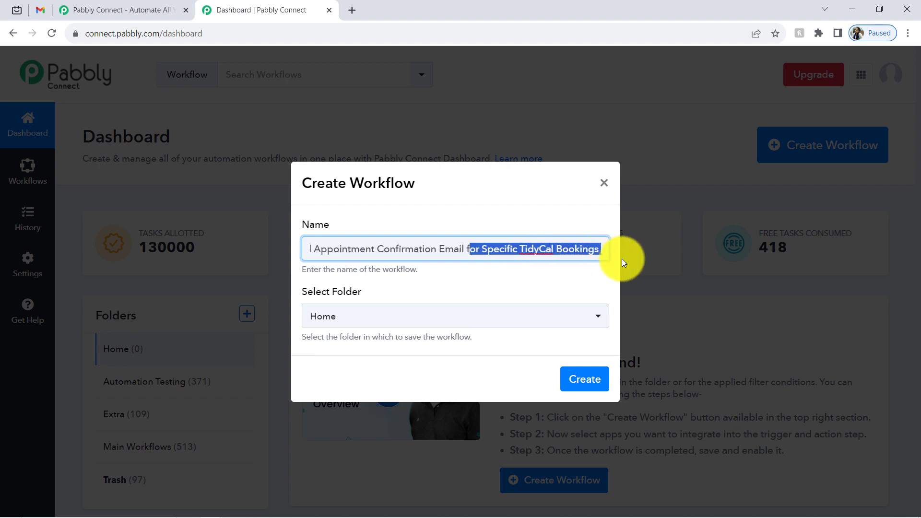
pyautogui.click(579, 249)
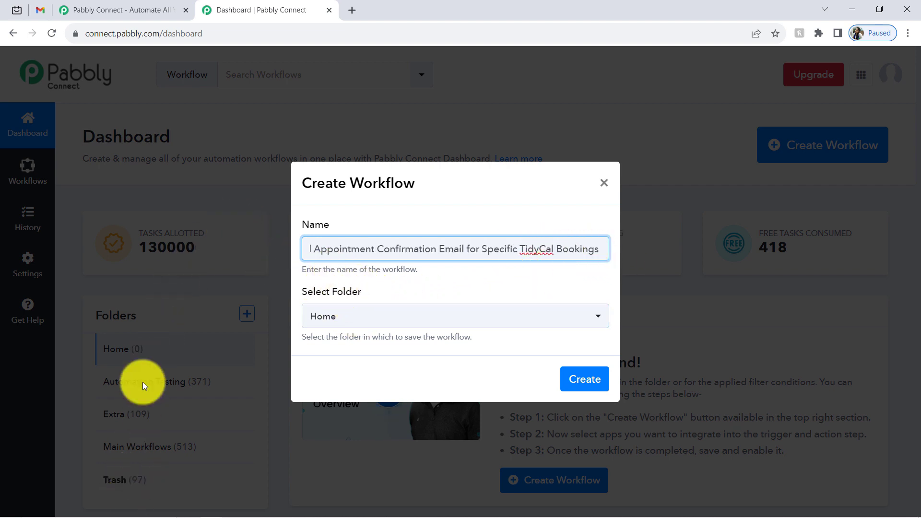
pyautogui.click(312, 322)
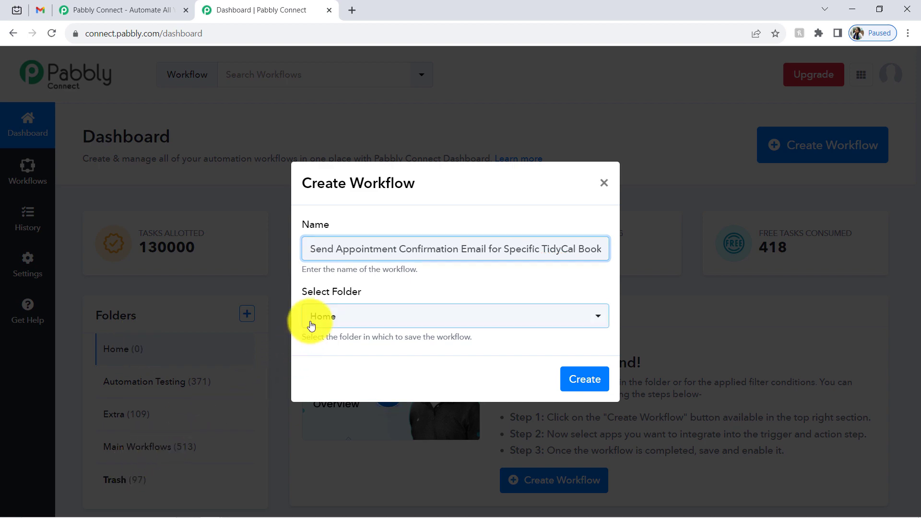
pyautogui.click(332, 448)
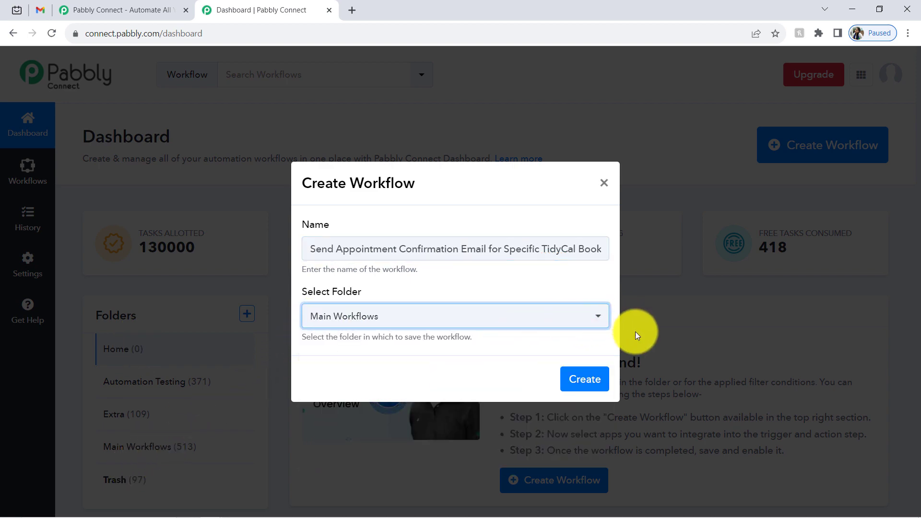
pyautogui.click(584, 381)
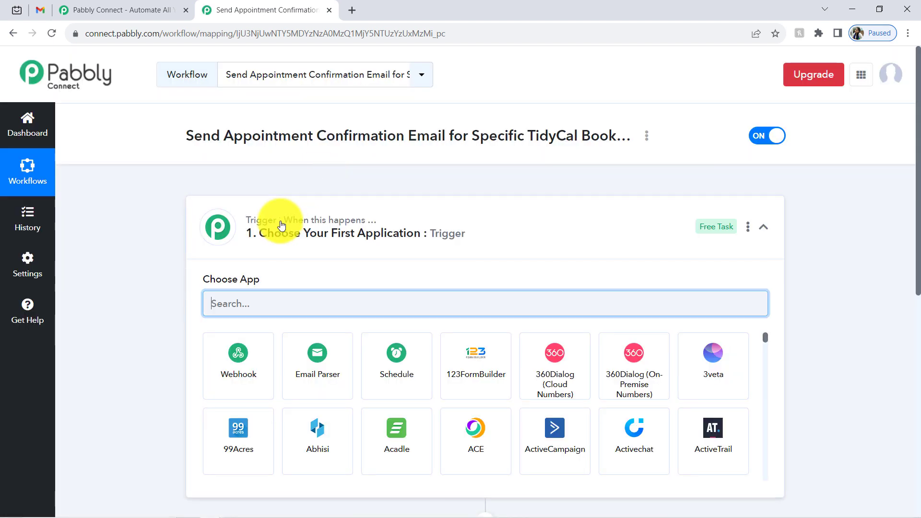
# - Search 'tidy' in the trigger step's app list and select Tidycal
pyautogui.click(312, 233)
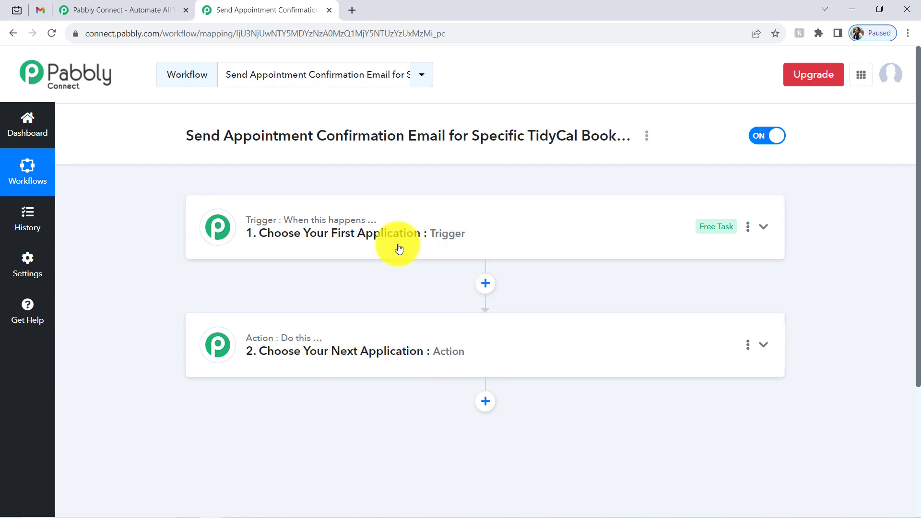
pyautogui.click(381, 237)
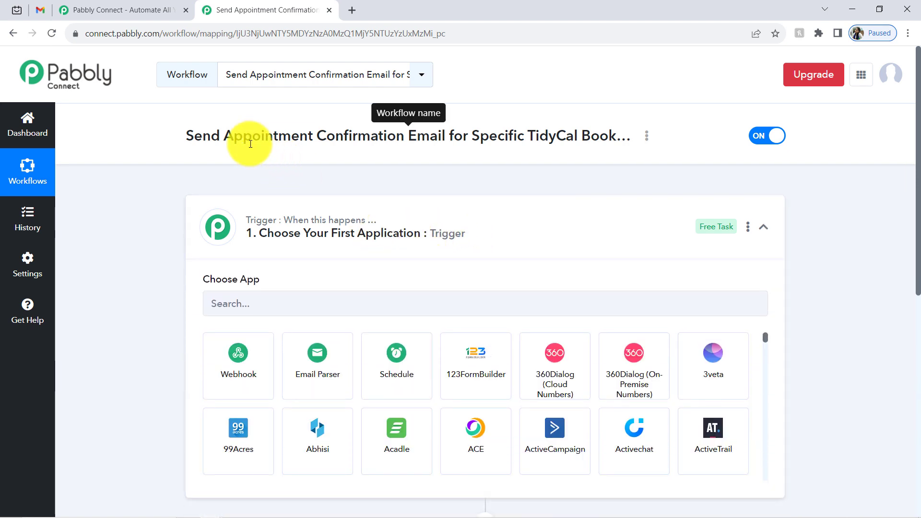
pyautogui.click(309, 144)
pyautogui.click(230, 308)
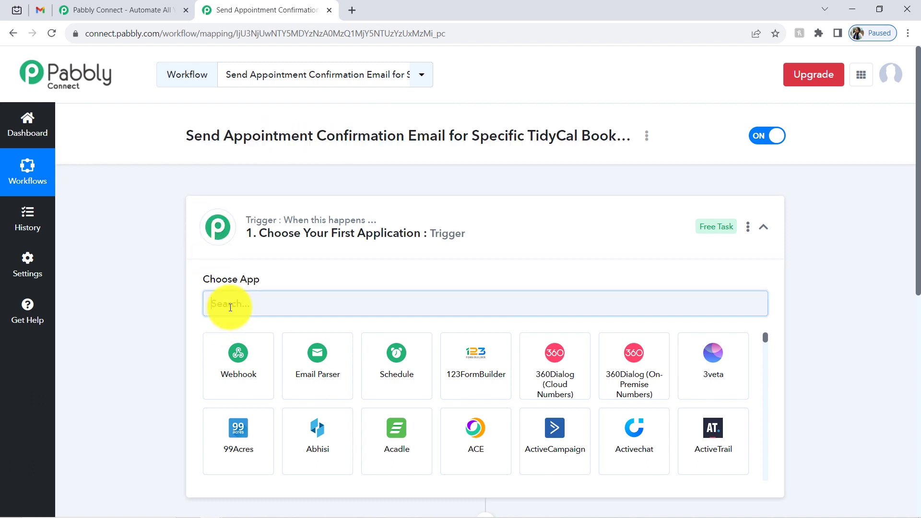
pyautogui.write('tidy')
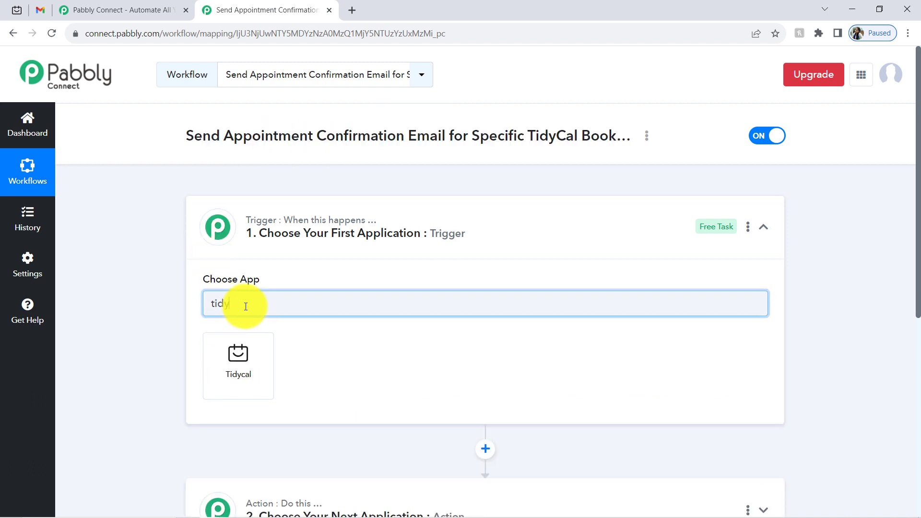
pyautogui.click(224, 368)
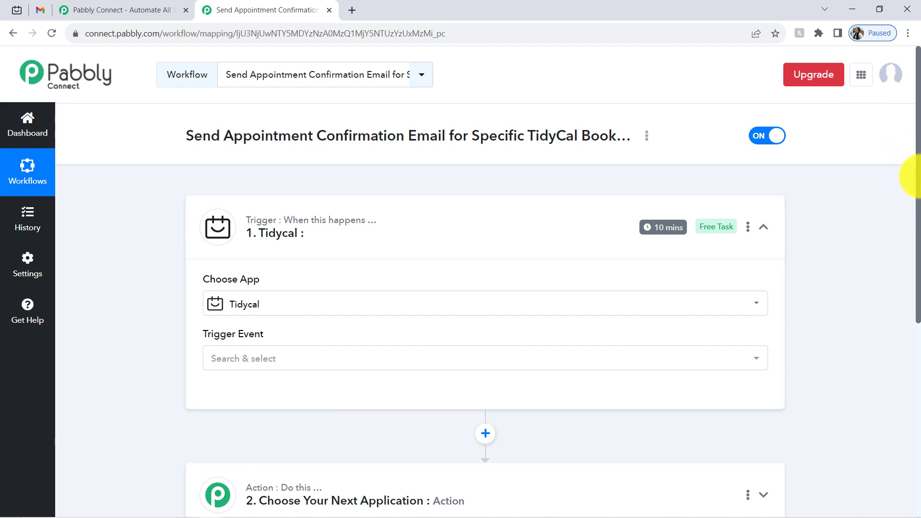
pyautogui.moveTo(920, 187); pyautogui.dragTo(907, 370)
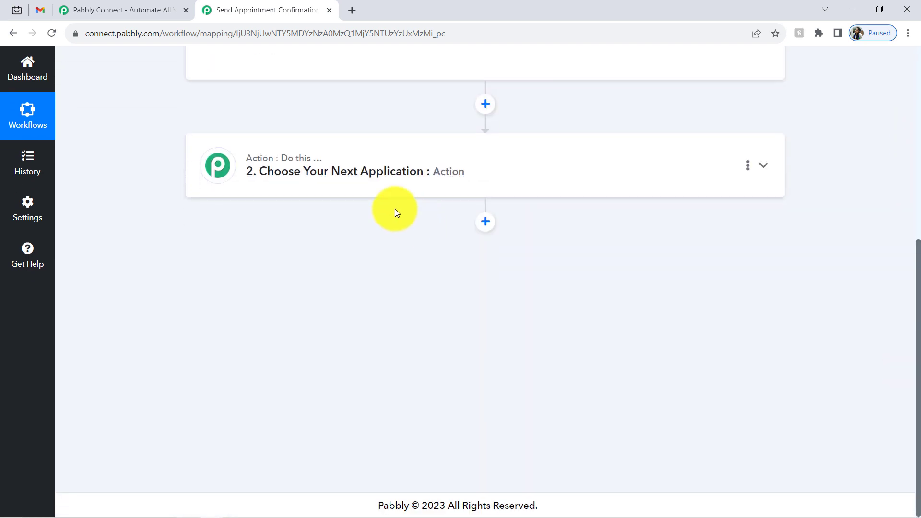
# - Search 'gmai' in the action step's app list, select Gmail, and collapse the step
pyautogui.click(338, 176)
pyautogui.click(235, 271)
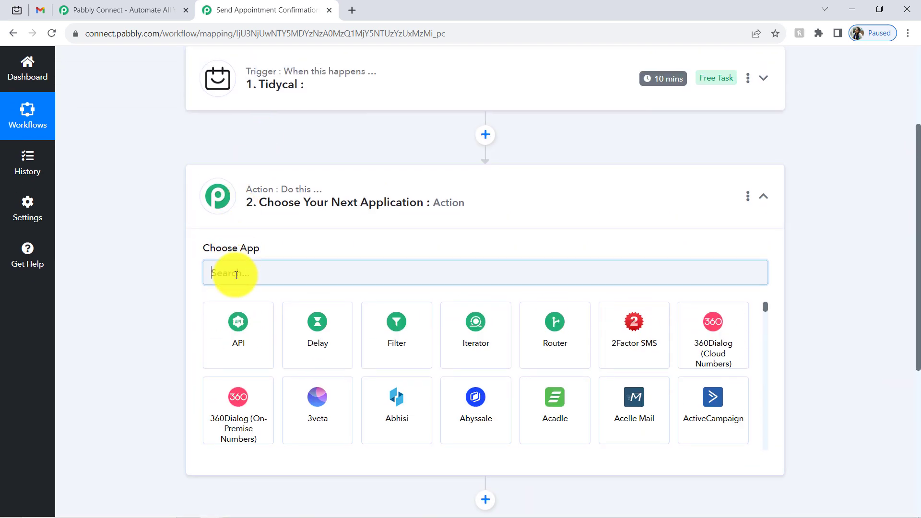
pyautogui.write('gmail')
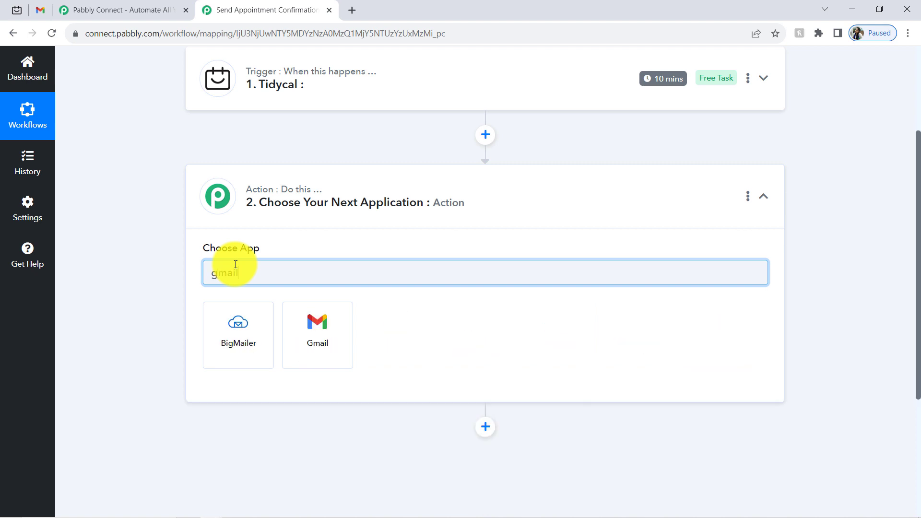
pyautogui.click(321, 336)
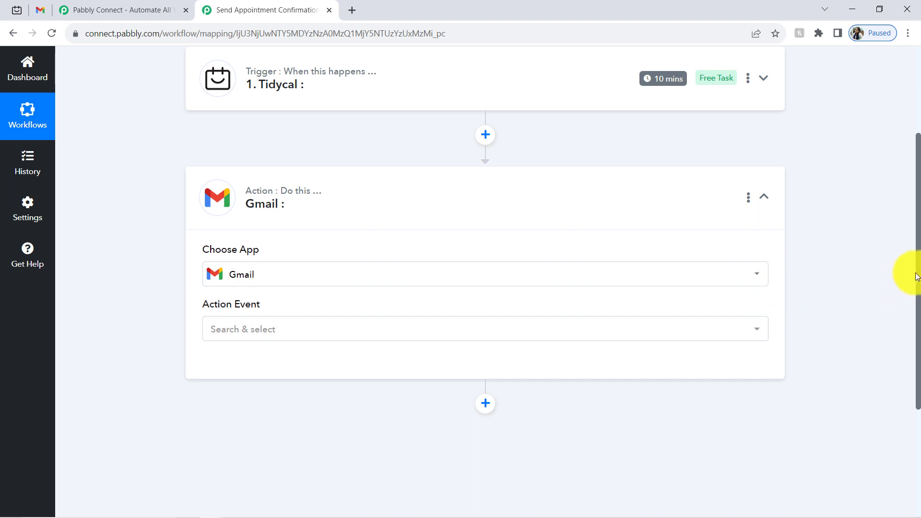
pyautogui.moveTo(919, 274); pyautogui.dragTo(905, 169)
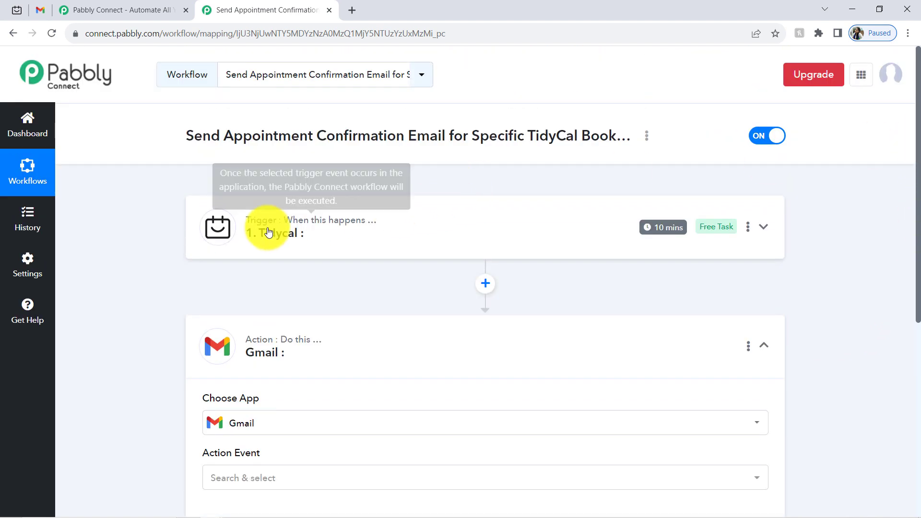
pyautogui.click(264, 336)
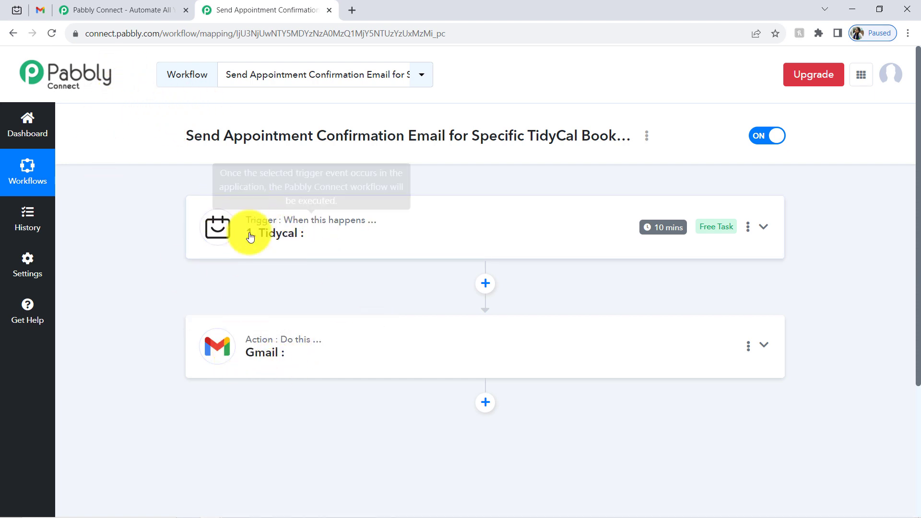
# - Set the Tidycal trigger event to New Booking and authorize a new TidyCal connection
pyautogui.click(300, 233)
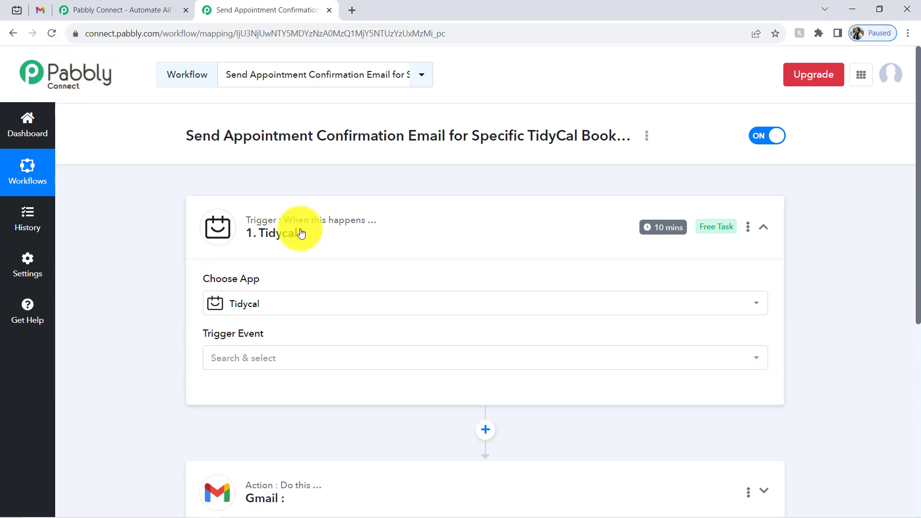
pyautogui.click(214, 365)
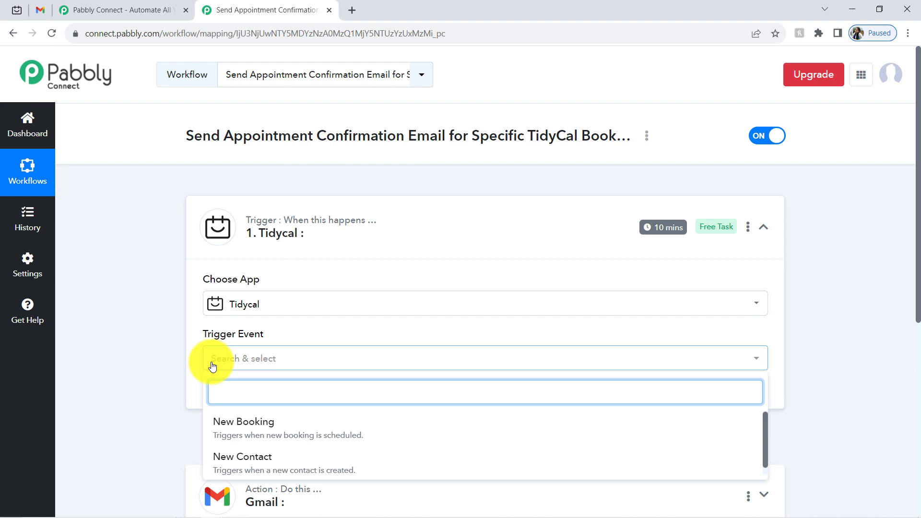
pyautogui.click(238, 426)
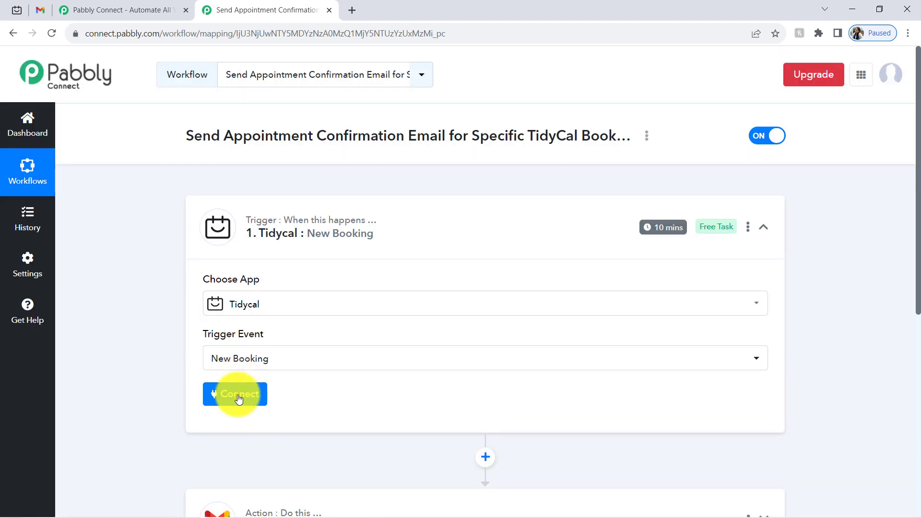
pyautogui.click(238, 399)
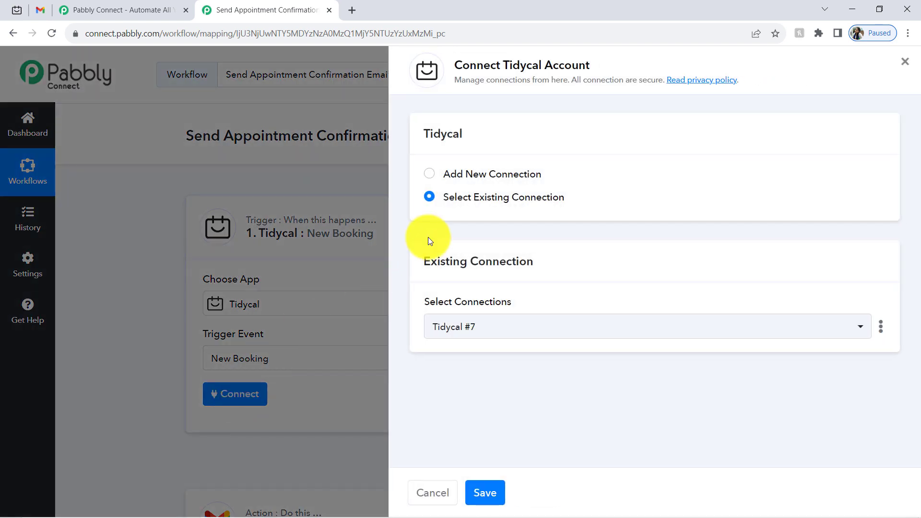
pyautogui.click(514, 175)
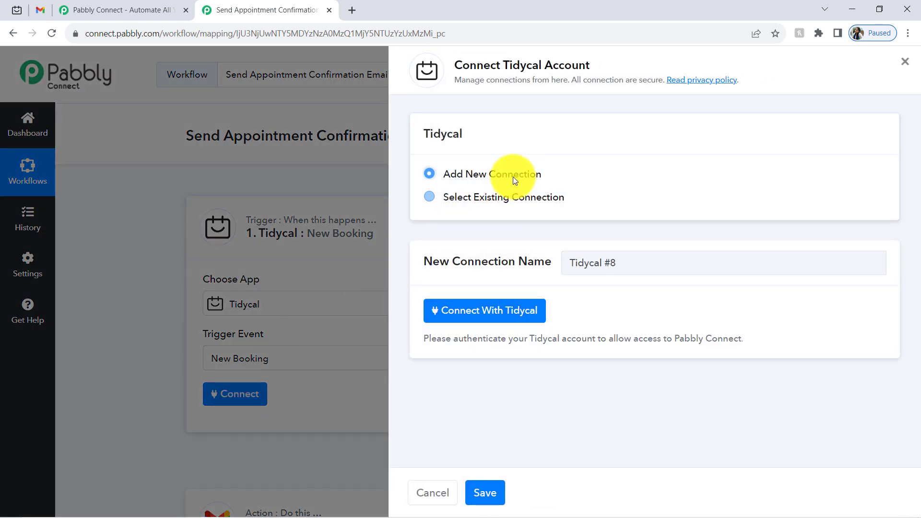
pyautogui.click(463, 312)
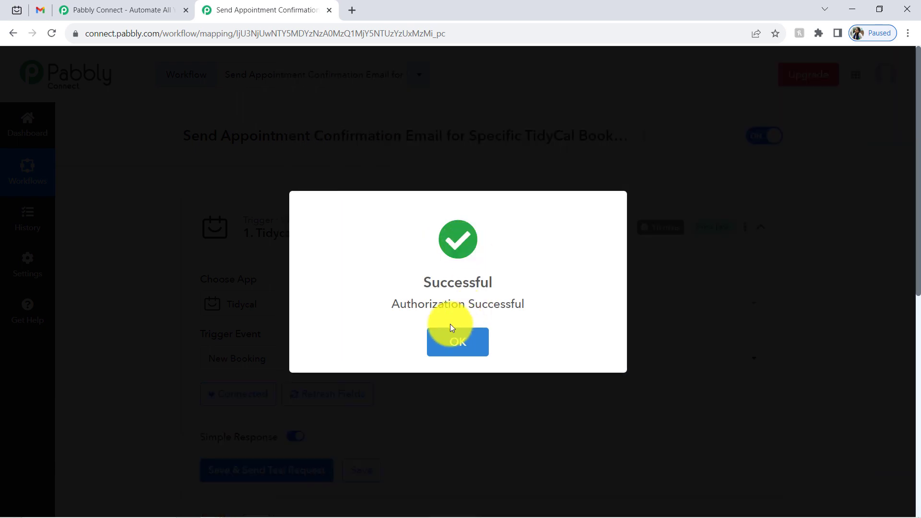
pyautogui.click(451, 326)
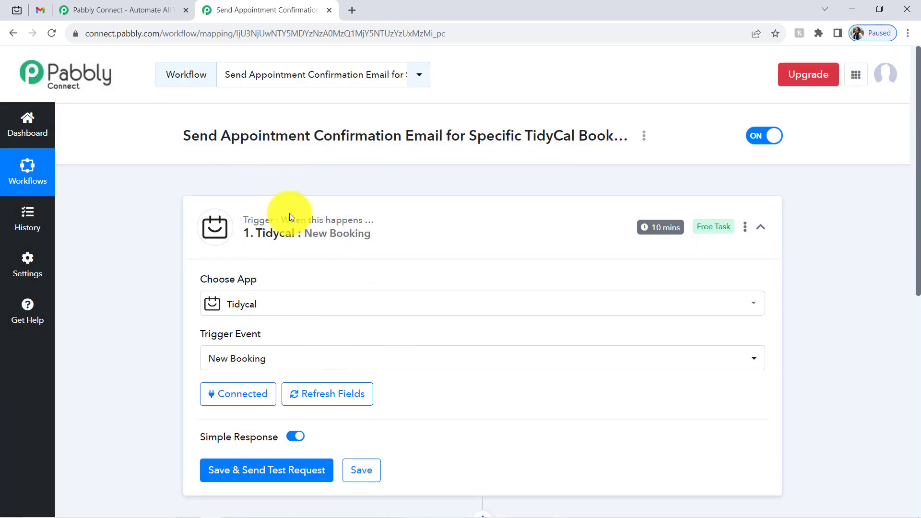
# - Save the trigger and send a test request for sample booking data, then return to TidyCal
pyautogui.moveTo(919, 180); pyautogui.dragTo(903, 287)
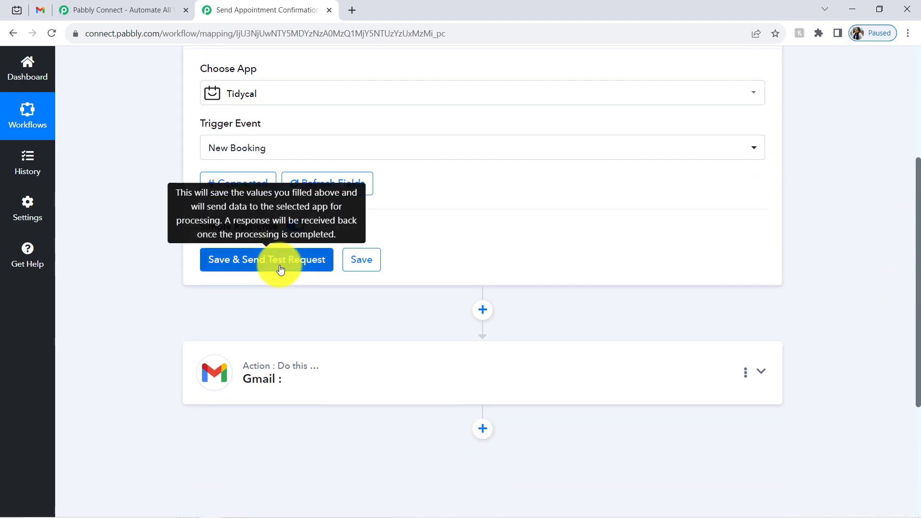
pyautogui.click(281, 263)
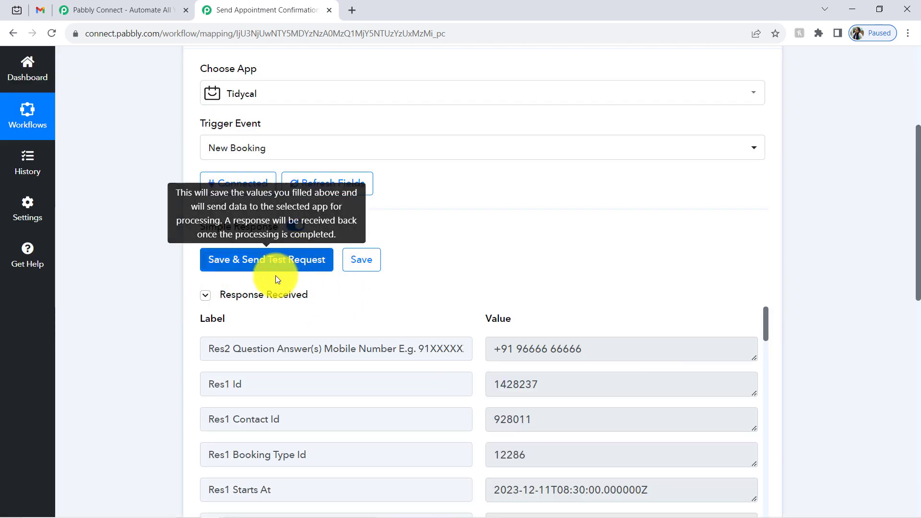
pyautogui.click(231, 296)
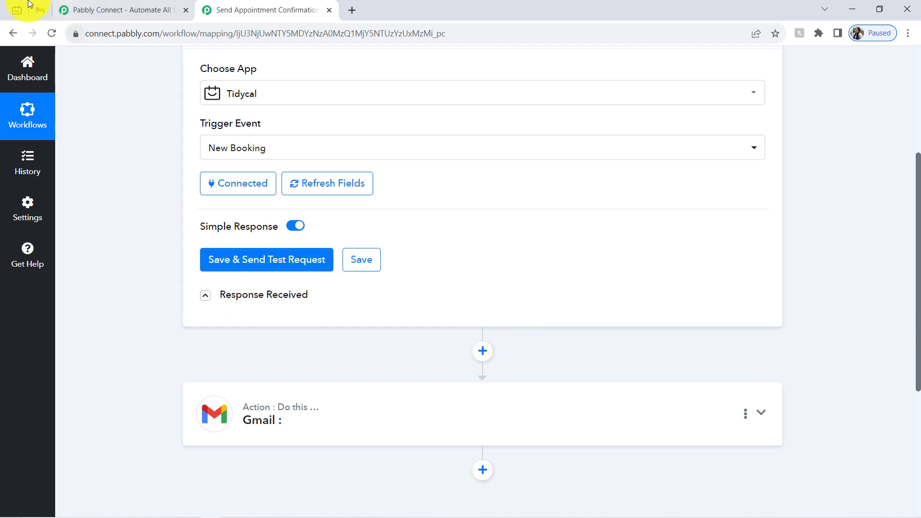
pyautogui.click(14, 9)
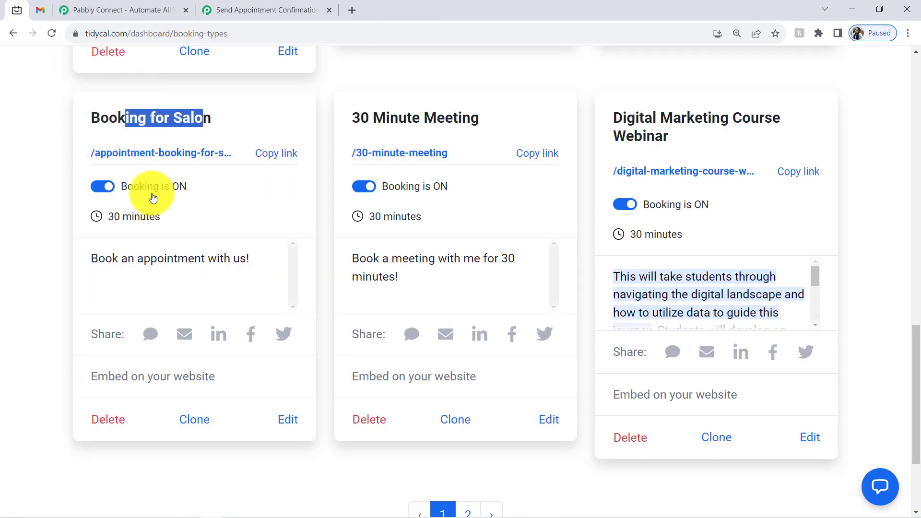
# - Copy the Booking for Salon link and open it in a new browser tab
pyautogui.click(275, 155)
pyautogui.click(342, 10)
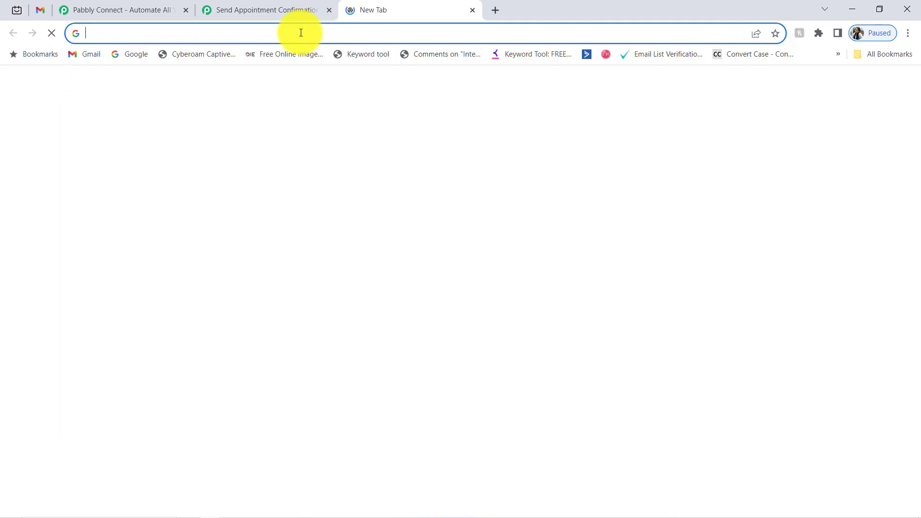
pyautogui.rightClick(302, 32)
pyautogui.click(341, 116)
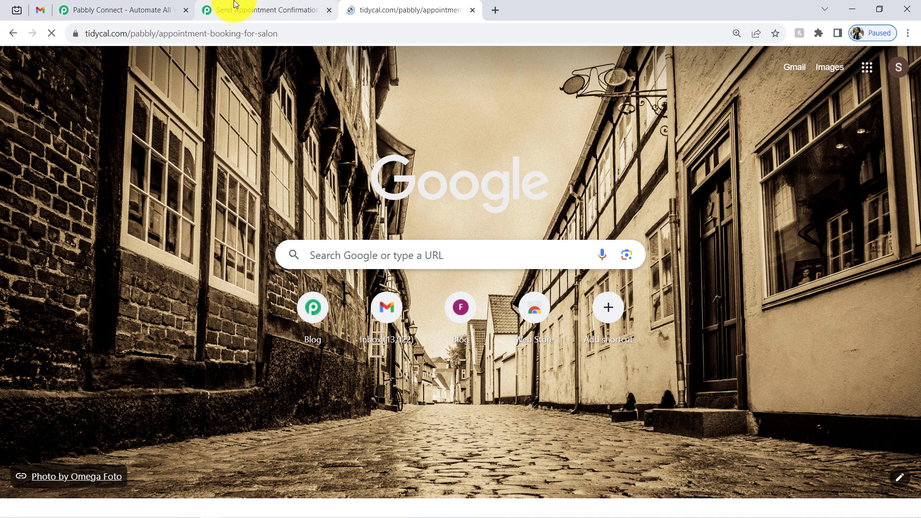
pyautogui.click(237, 10)
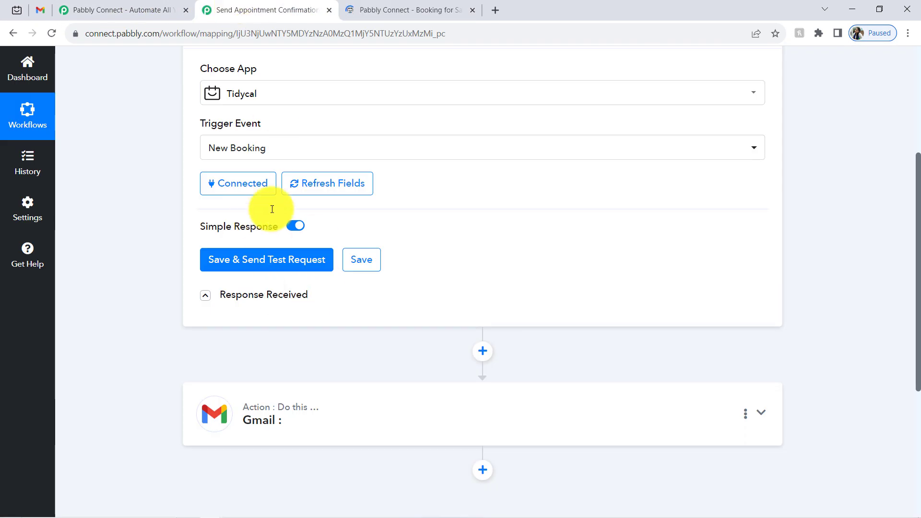
pyautogui.click(365, 4)
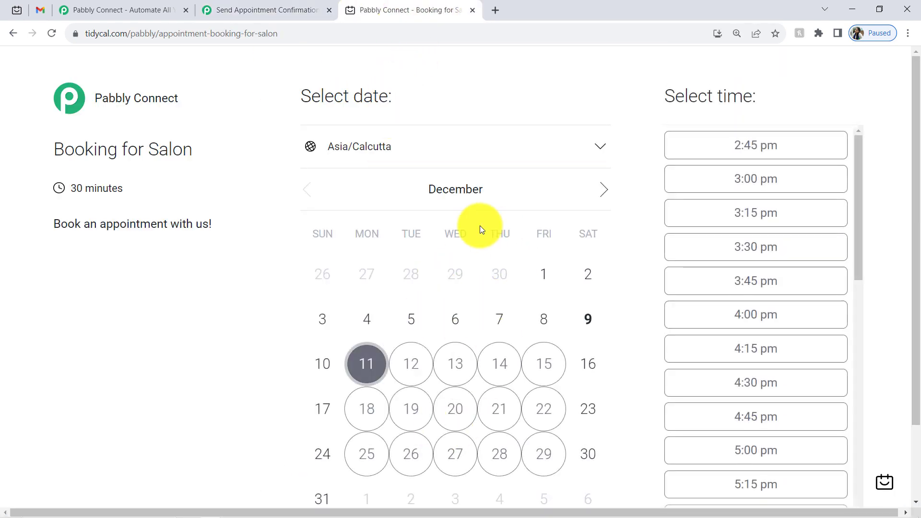
# - Pick Tuesday, December 12 at 2:00 pm and select the prefilled name
pyautogui.click(416, 365)
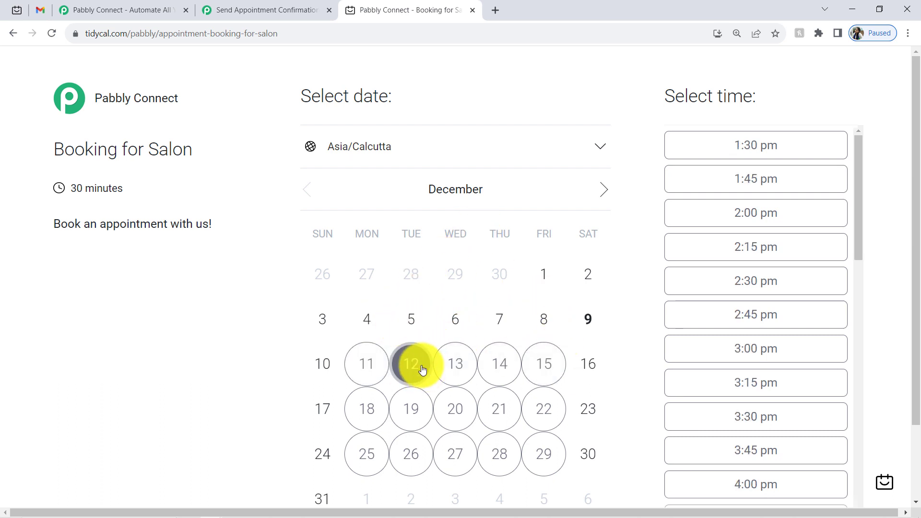
pyautogui.click(734, 213)
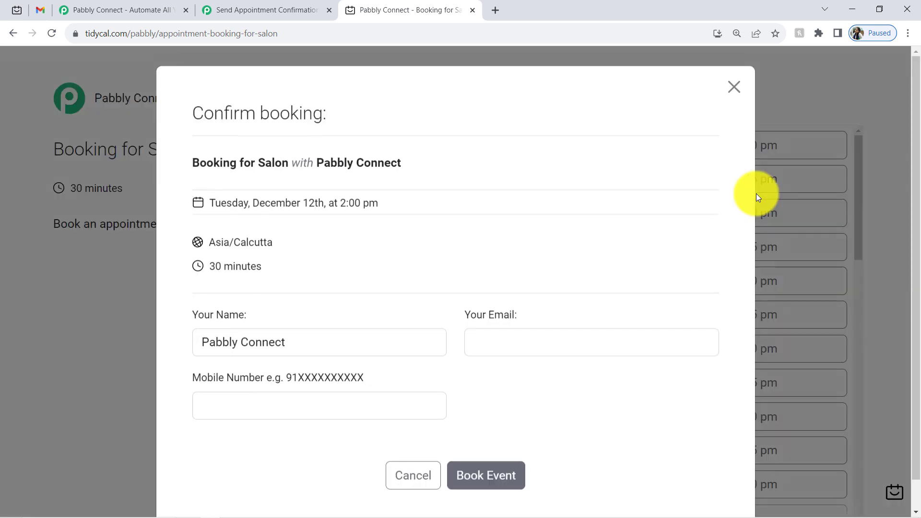
pyautogui.tripleClick(268, 353)
# - Enter the guest's name, email and mobile number, then book the December 12, 2:00 pm slot
pyautogui.press('BackSpace')
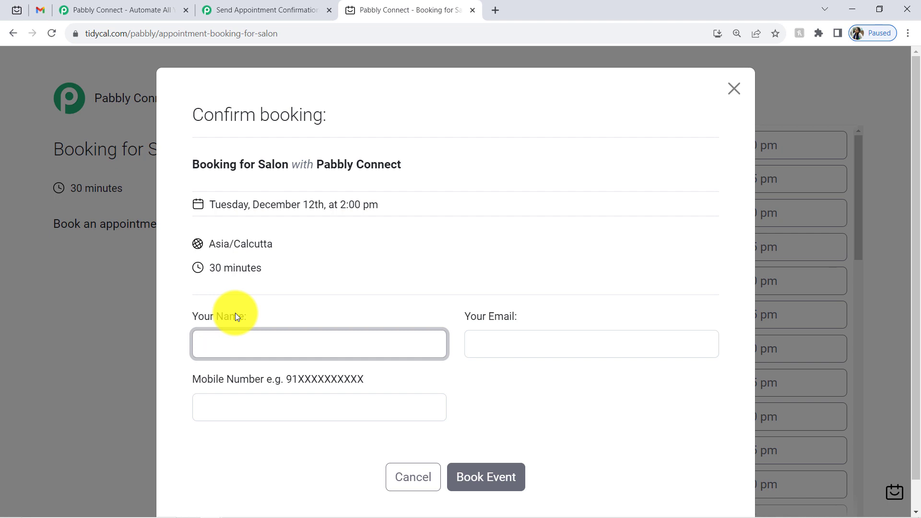
pyautogui.press('Tab')
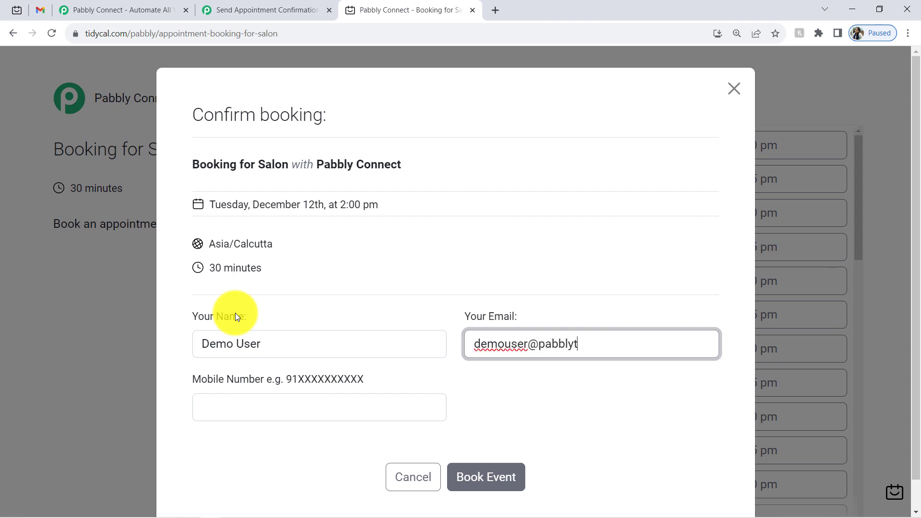
pyautogui.press('Tab')
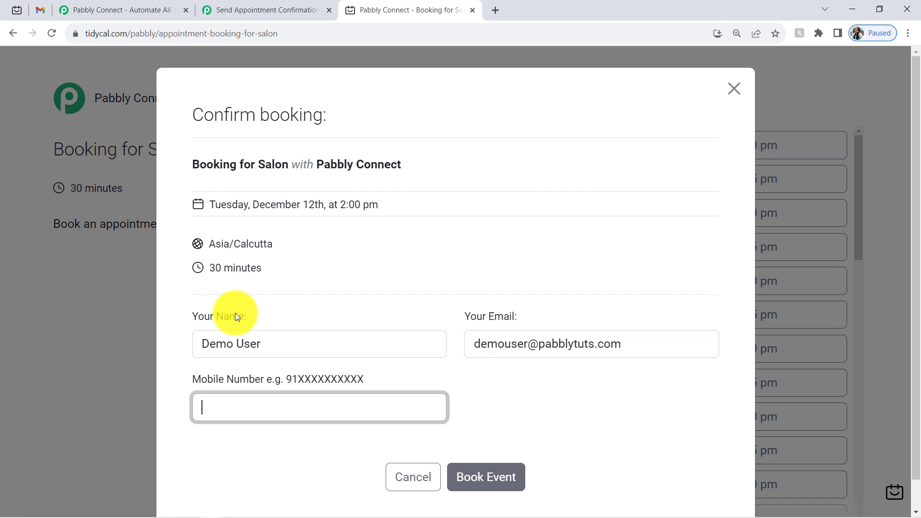
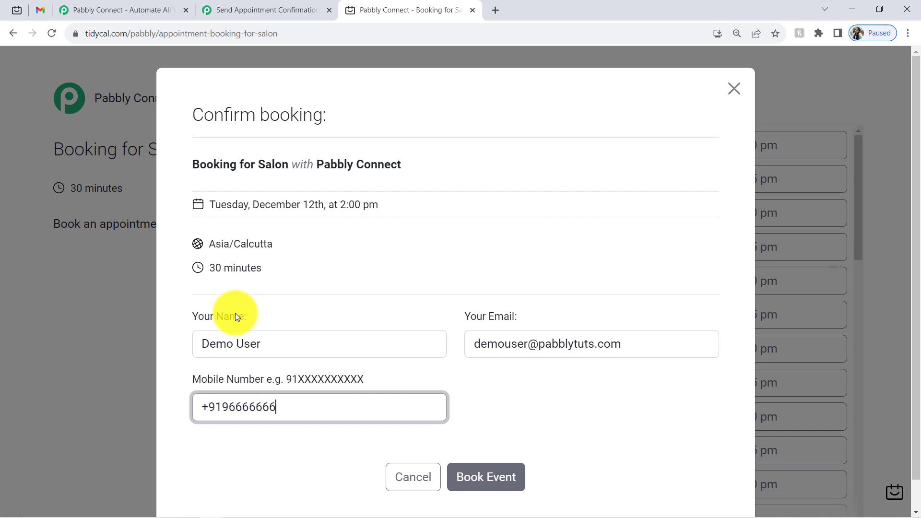
pyautogui.click(461, 477)
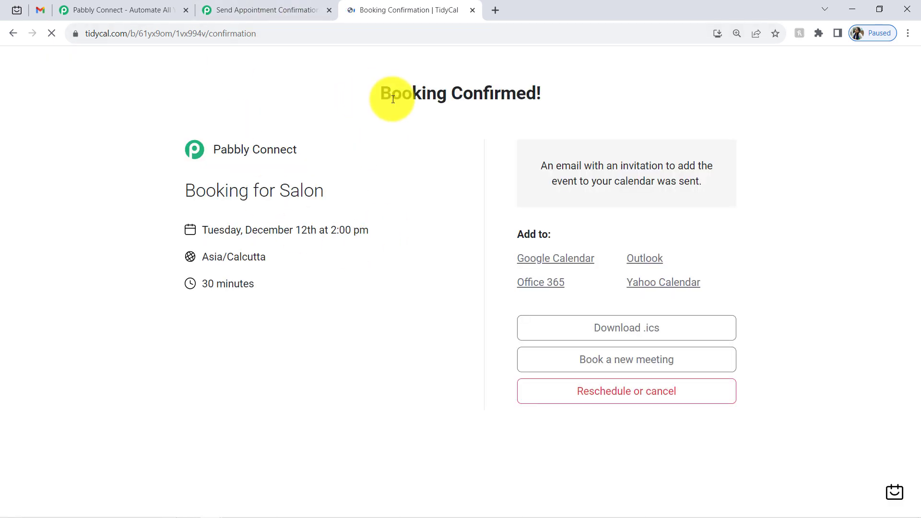
pyautogui.moveTo(401, 93); pyautogui.dragTo(516, 94)
# - Resend the trigger test request and review the received mobile, email, name and Starts At values
pyautogui.click(258, 5)
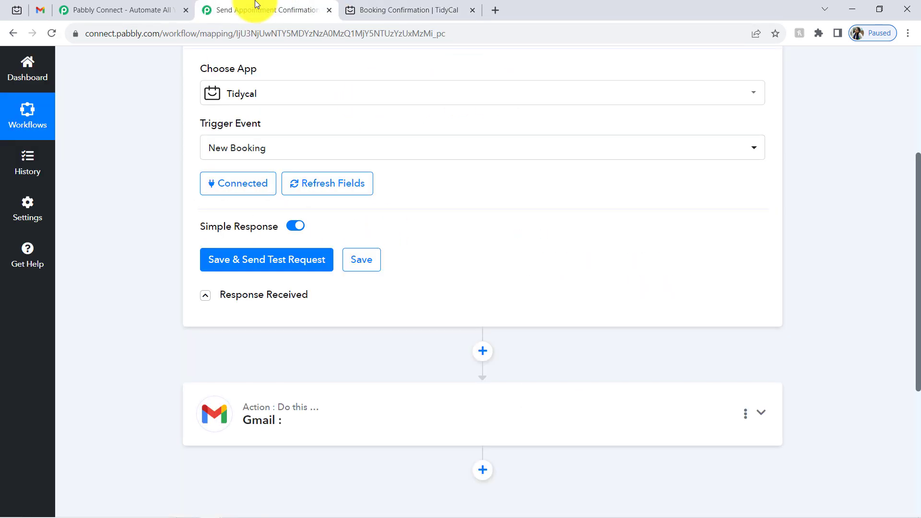
pyautogui.click(288, 260)
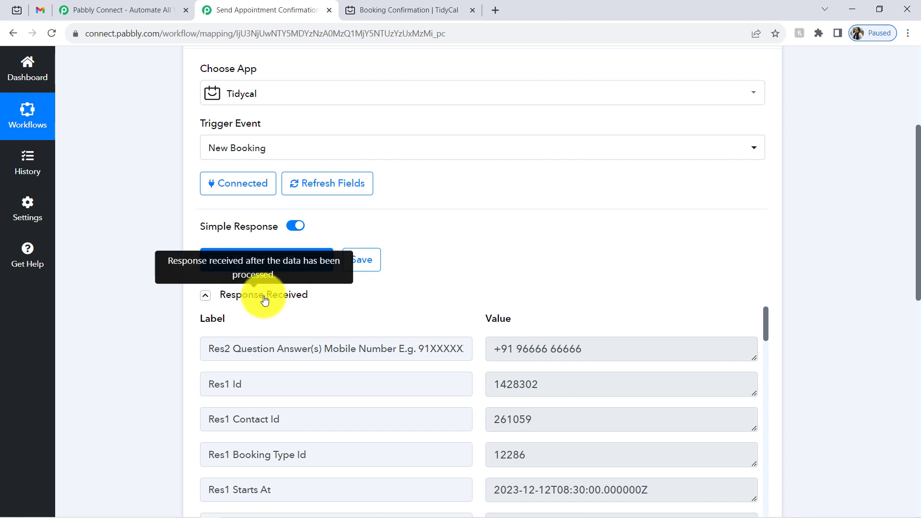
pyautogui.moveTo(920, 236); pyautogui.dragTo(910, 294)
pyautogui.moveTo(529, 189); pyautogui.dragTo(759, 443)
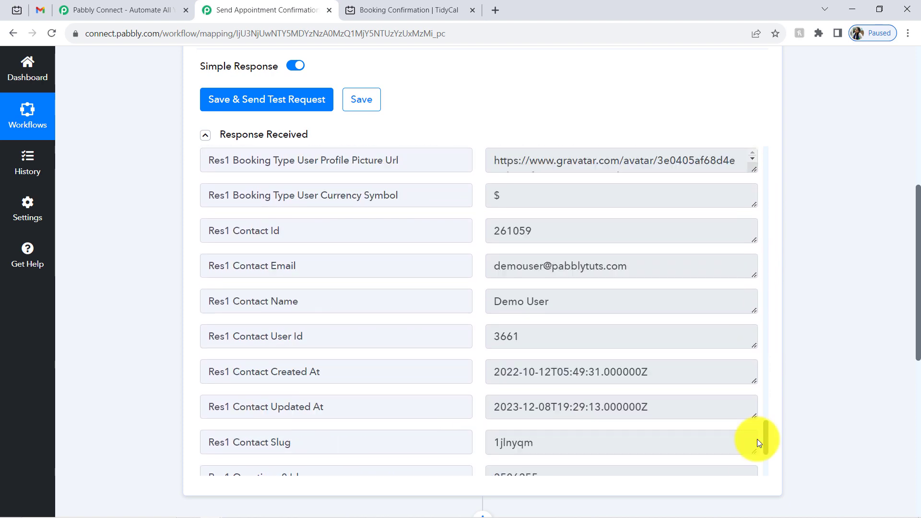
pyautogui.moveTo(534, 266); pyautogui.dragTo(625, 270)
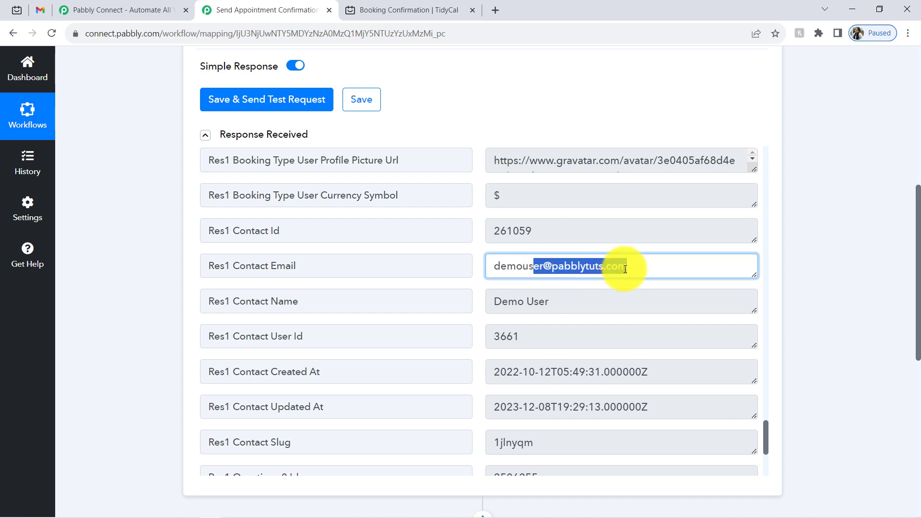
pyautogui.moveTo(518, 302); pyautogui.dragTo(641, 335)
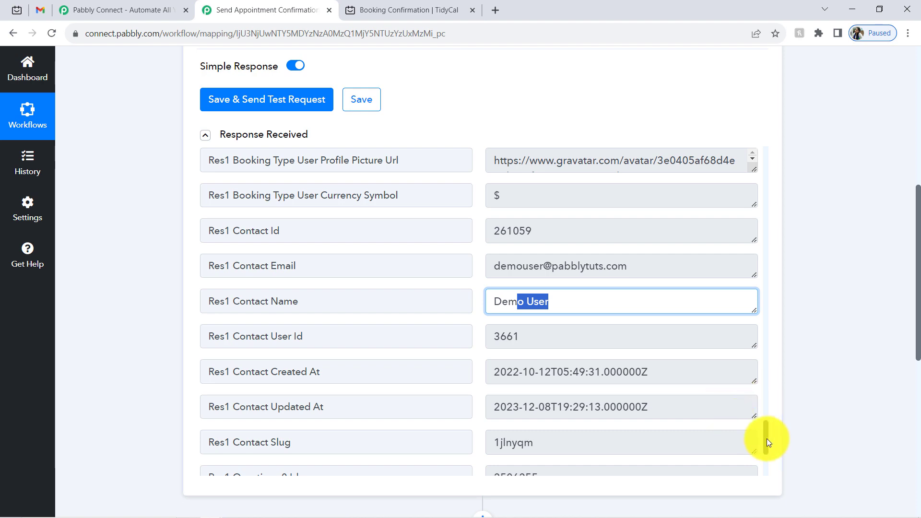
pyautogui.moveTo(767, 438); pyautogui.dragTo(800, 149)
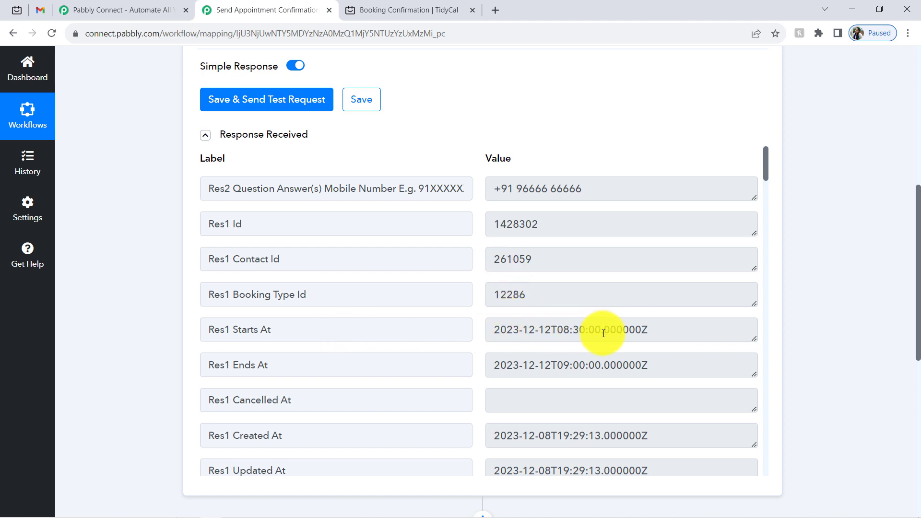
pyautogui.moveTo(603, 330); pyautogui.dragTo(513, 330)
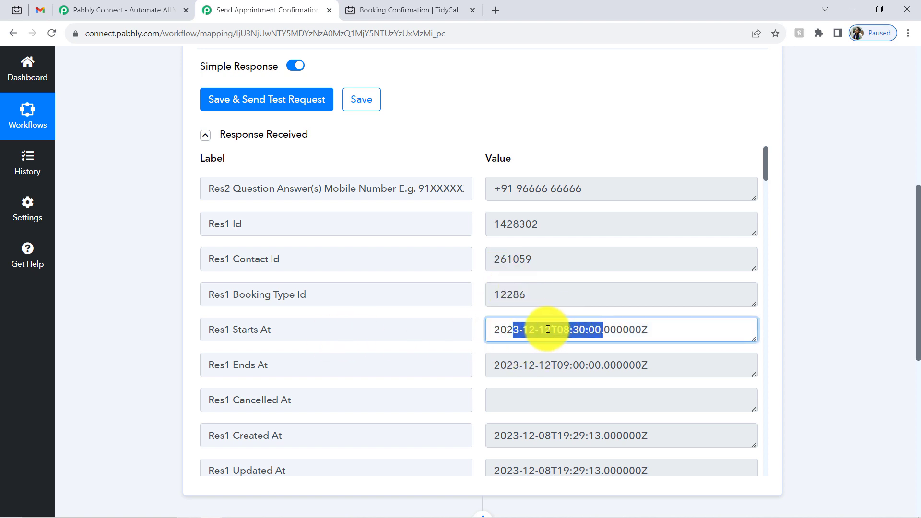
pyautogui.click(499, 330)
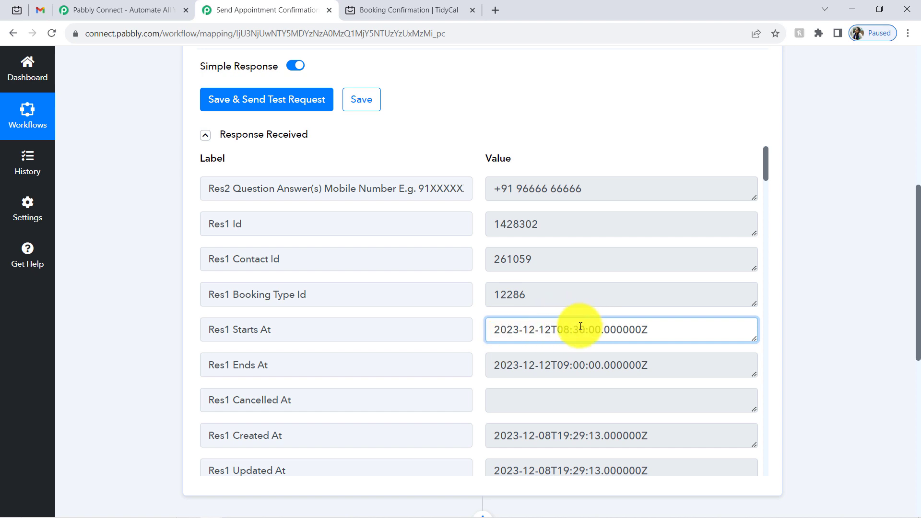
# - Compare with the TidyCal confirmation, then highlight the Starts At time part 08:30:00.000000Z
pyautogui.click(391, 10)
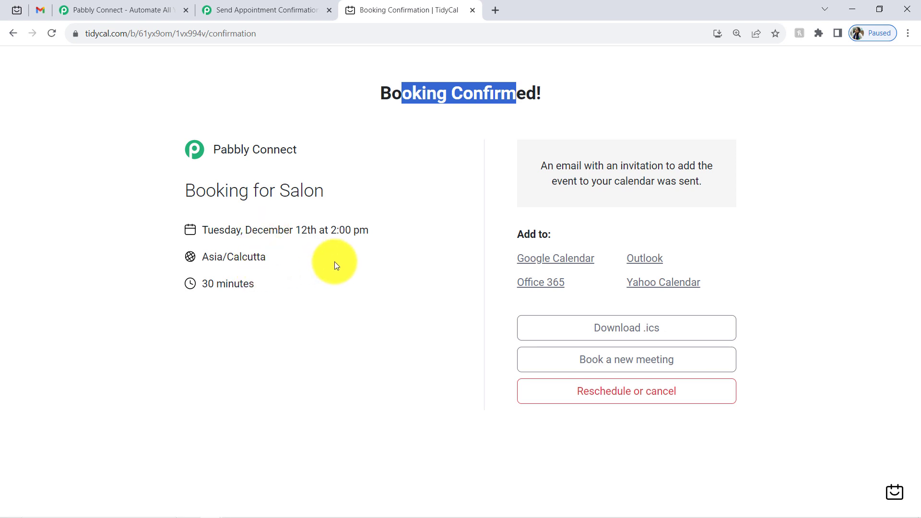
pyautogui.click(294, 8)
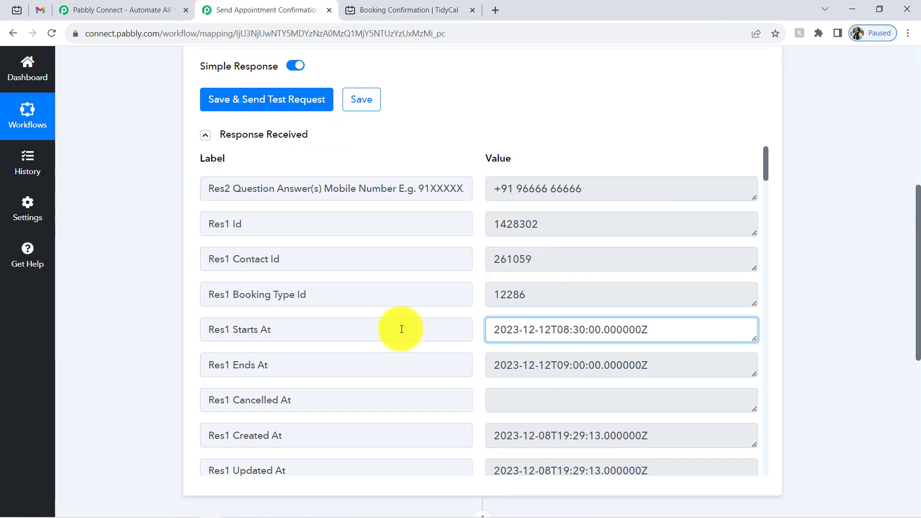
pyautogui.moveTo(233, 330); pyautogui.dragTo(345, 325)
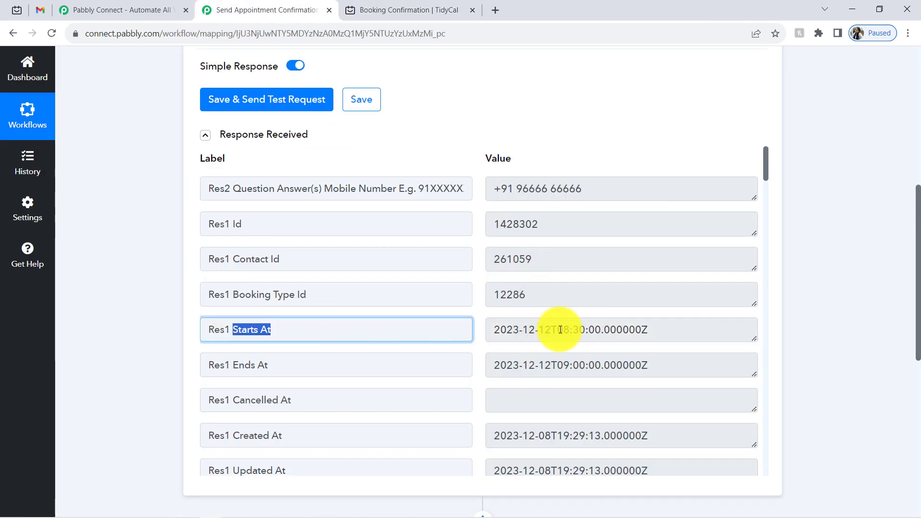
pyautogui.moveTo(559, 330); pyautogui.dragTo(607, 330)
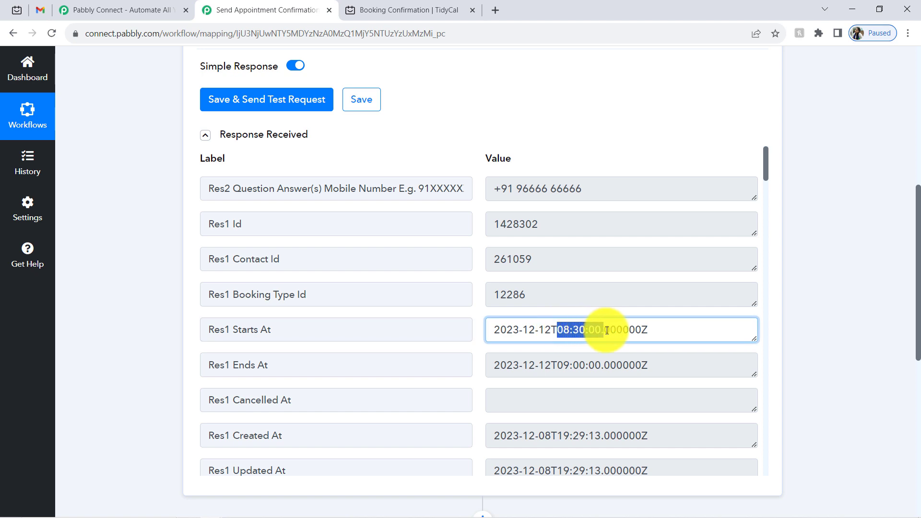
pyautogui.tripleClick(597, 331)
pyautogui.click(561, 332)
pyautogui.moveTo(551, 331); pyautogui.dragTo(680, 336)
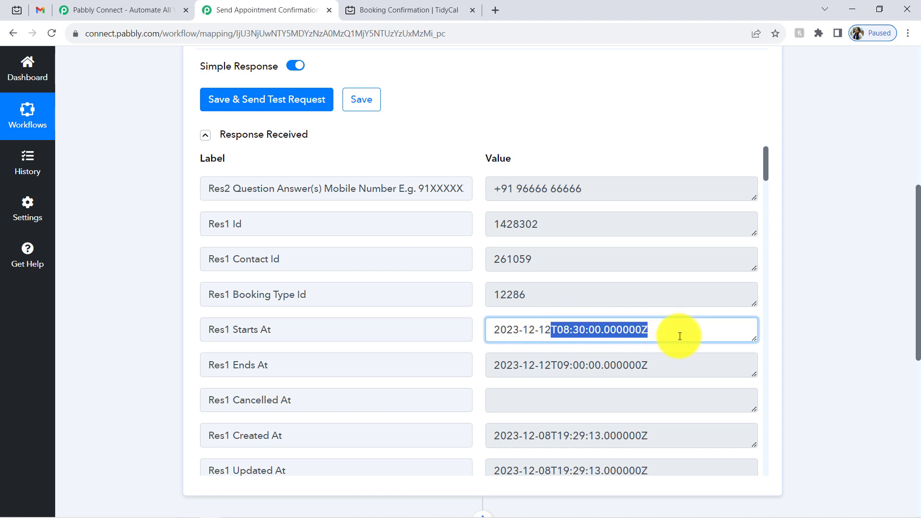
pyautogui.click(585, 330)
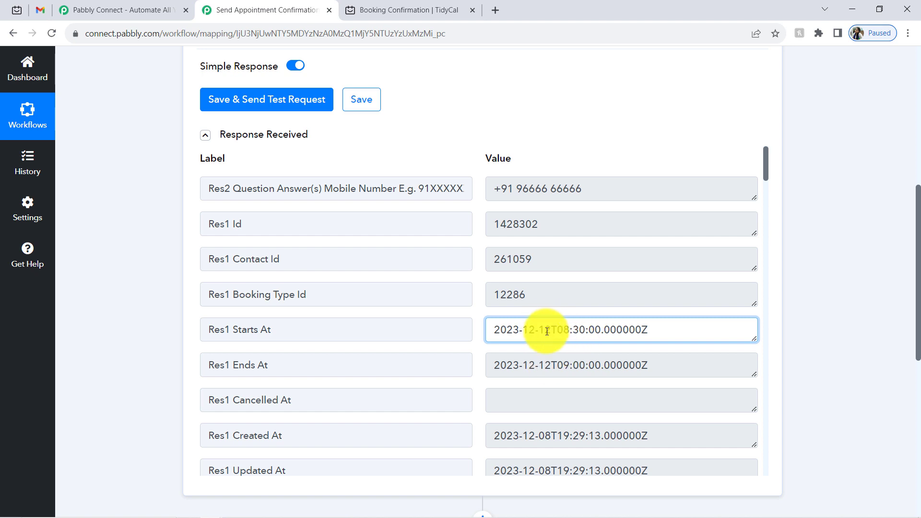
pyautogui.moveTo(557, 327); pyautogui.dragTo(659, 325)
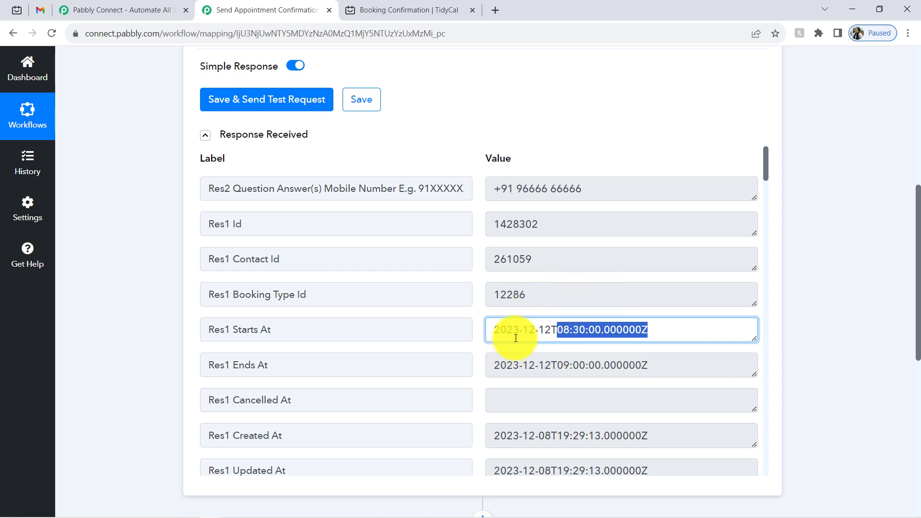
pyautogui.moveTo(765, 156); pyautogui.dragTo(761, 129)
# - Collapse the TidyCal trigger's received response data and the trigger step, glancing at TidyCal's booking types
pyautogui.click(12, 8)
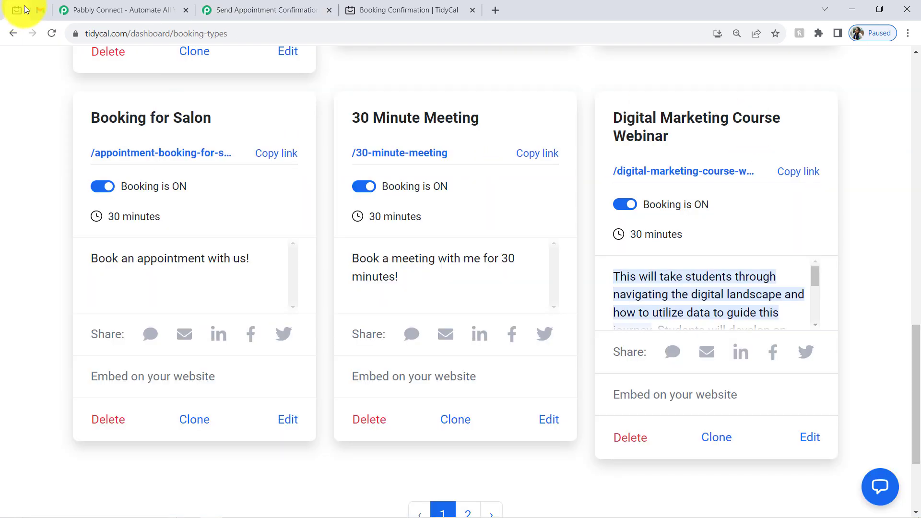
pyautogui.click(254, 15)
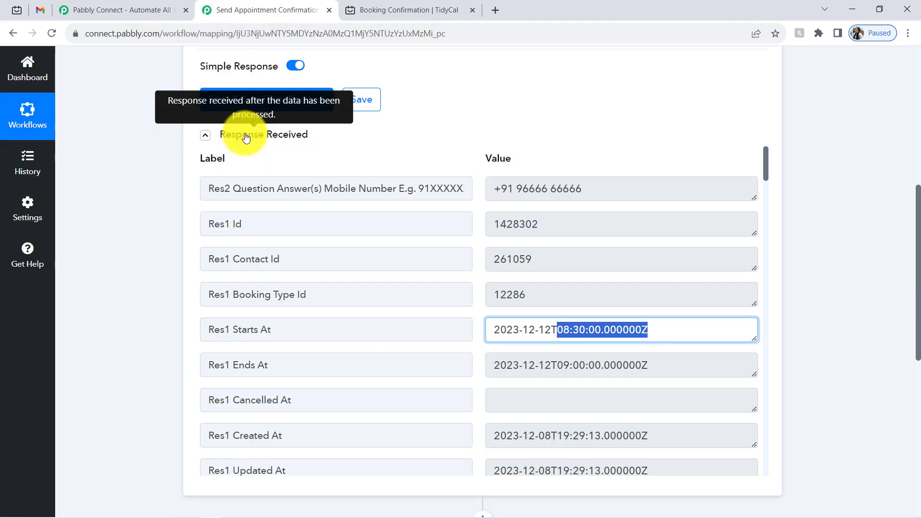
pyautogui.click(232, 135)
pyautogui.moveTo(918, 285); pyautogui.dragTo(907, 134)
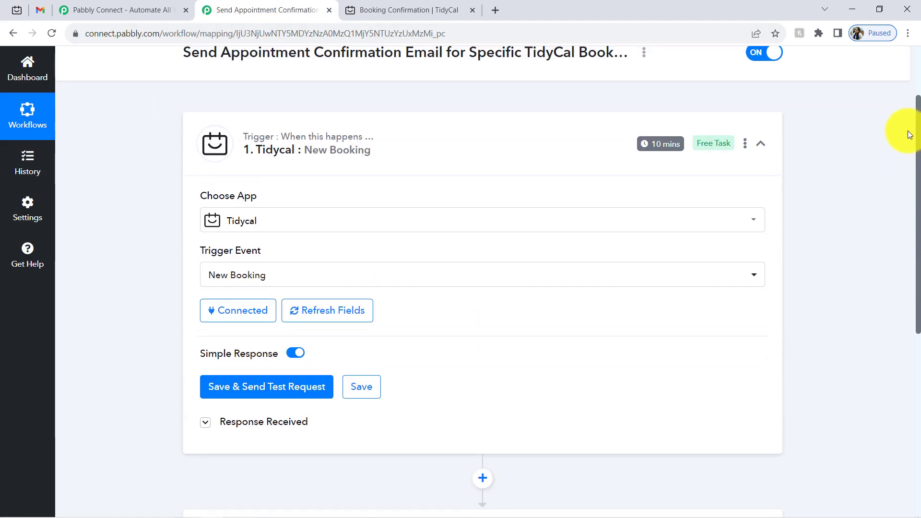
pyautogui.click(322, 156)
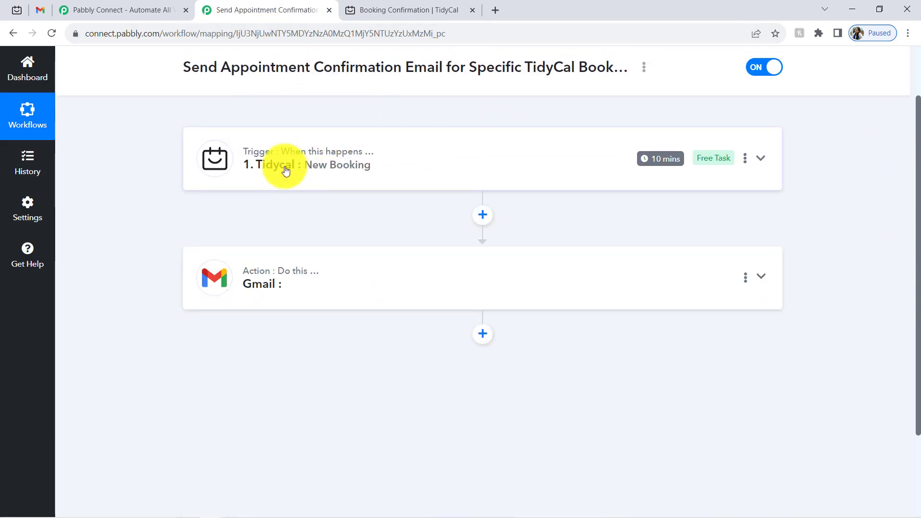
pyautogui.click(16, 10)
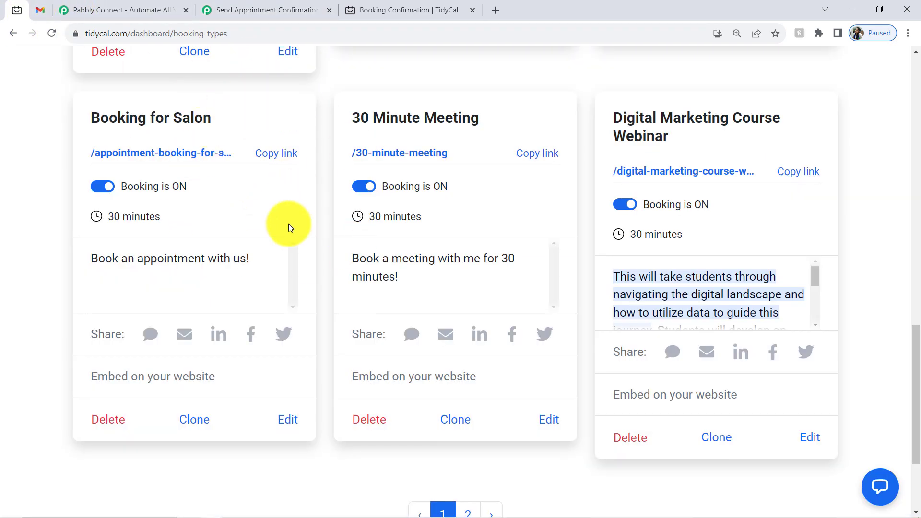
pyautogui.click(245, 9)
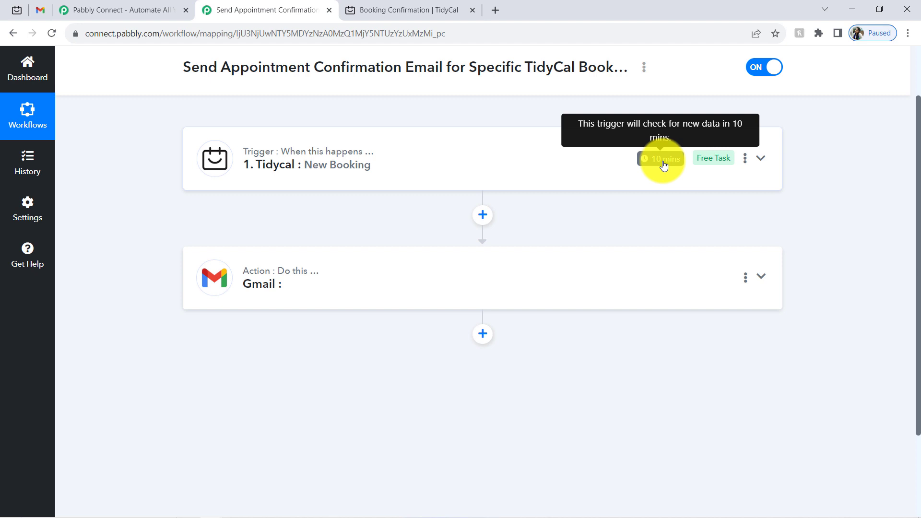
# - Compare the trigger settings with the 'Booking for Salon' booking type on TidyCal, then scroll to the Gmail action
pyautogui.click(308, 162)
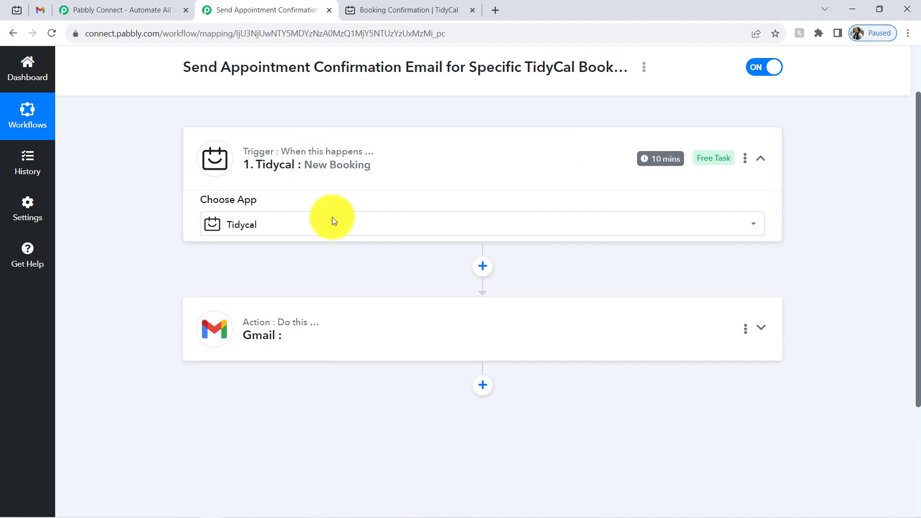
pyautogui.scroll(1, 297, 275)
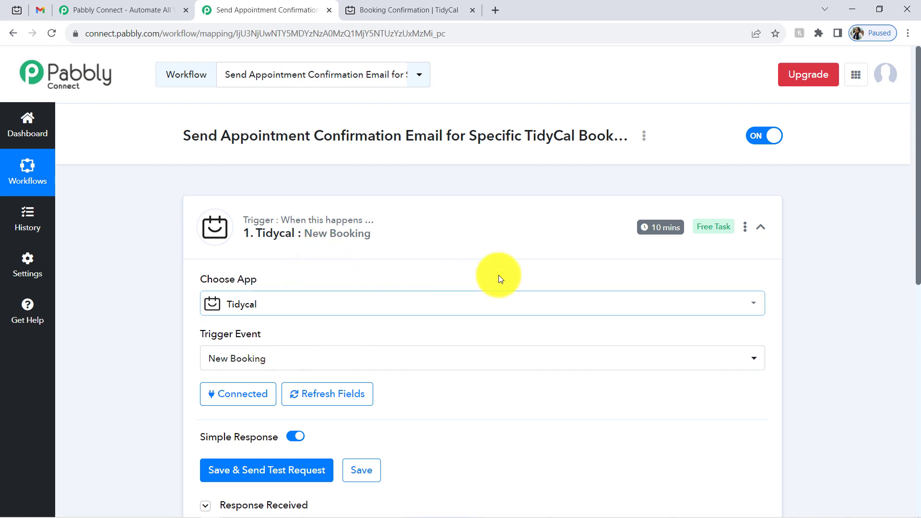
pyautogui.scroll(-3, 910, 216)
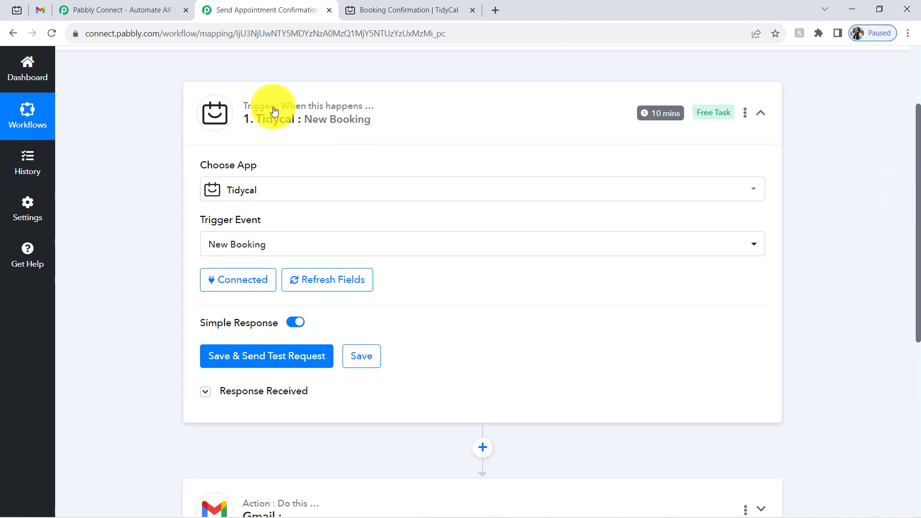
pyautogui.moveTo(271, 119)
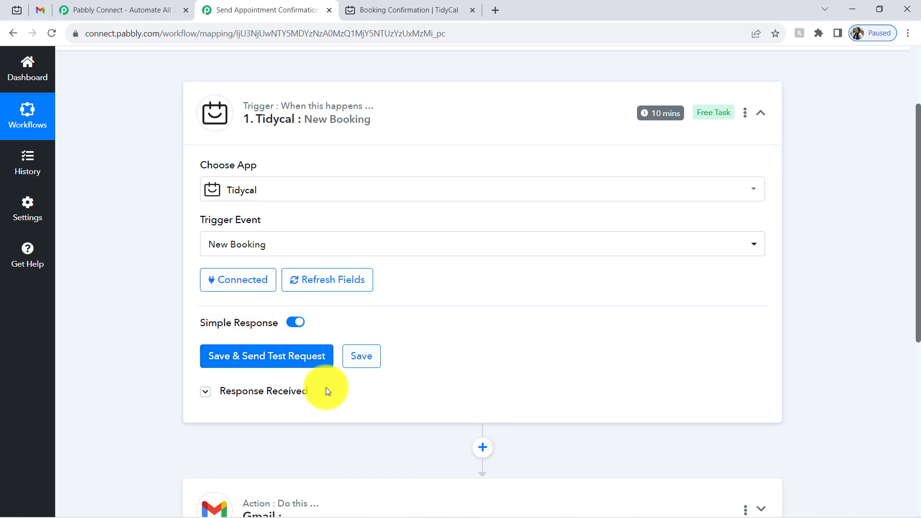
pyautogui.click(14, 8)
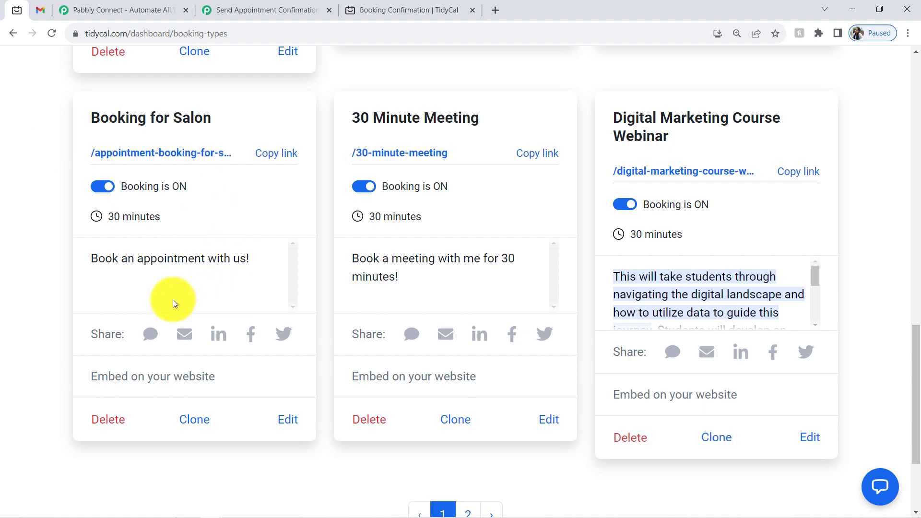
pyautogui.moveTo(91, 118); pyautogui.dragTo(222, 119)
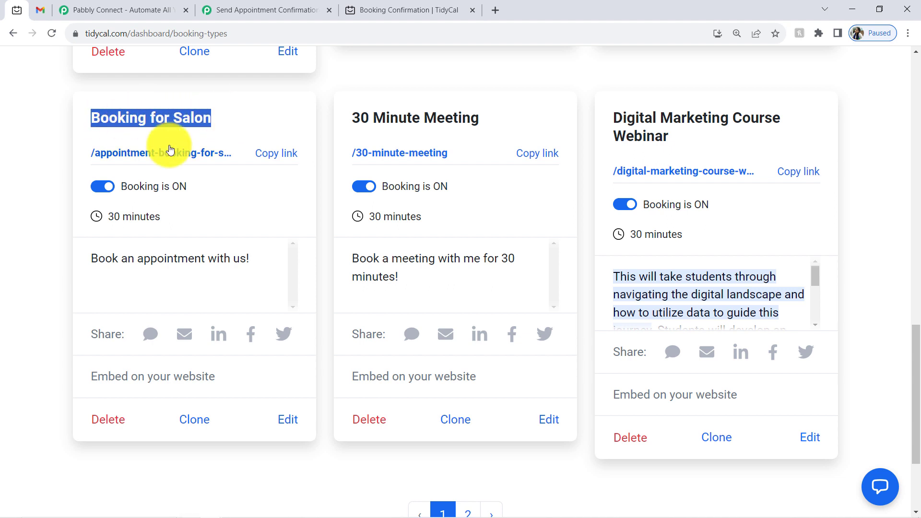
pyautogui.click(301, 6)
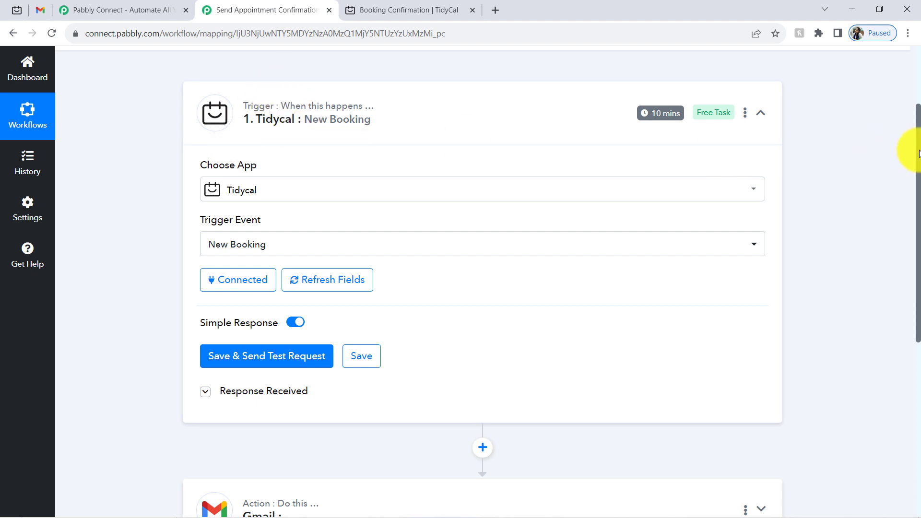
pyautogui.scroll(-5, 902, 201)
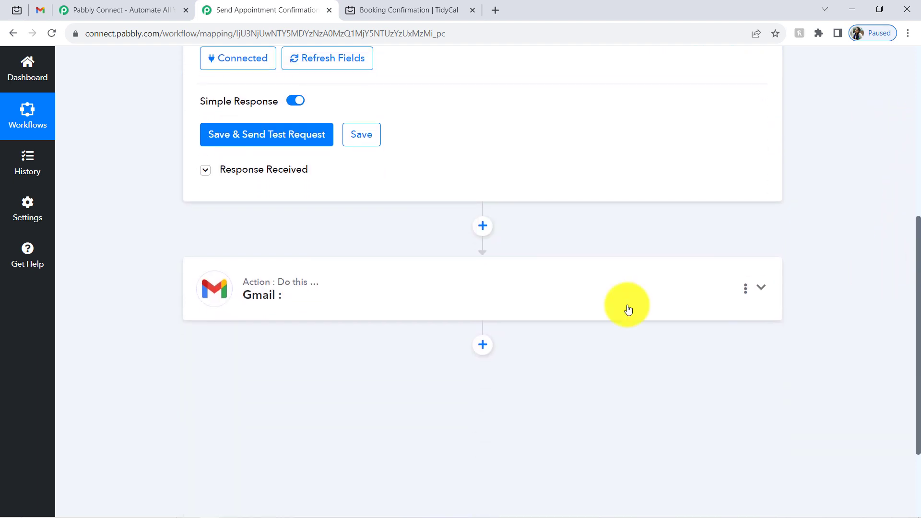
# - Add a Filter step between TidyCal and Gmail with the Filter Values action event, and connect it
pyautogui.click(483, 226)
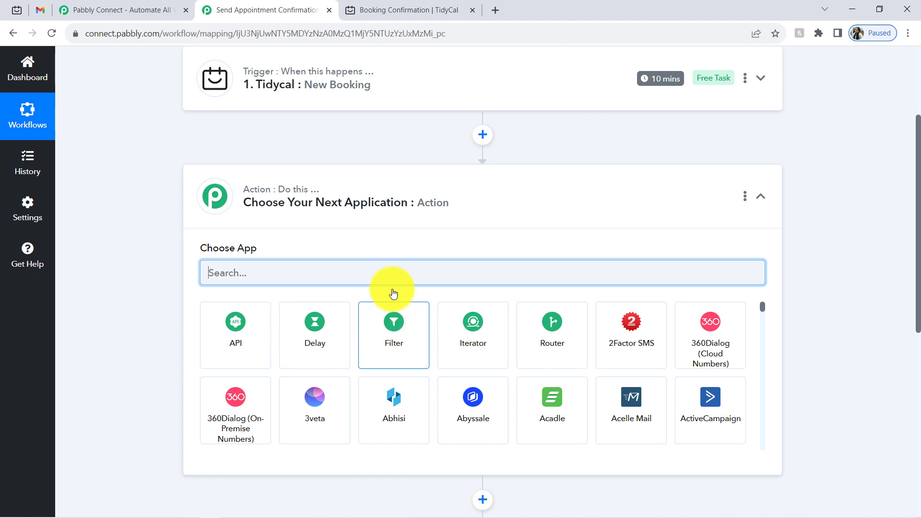
pyautogui.click(393, 315)
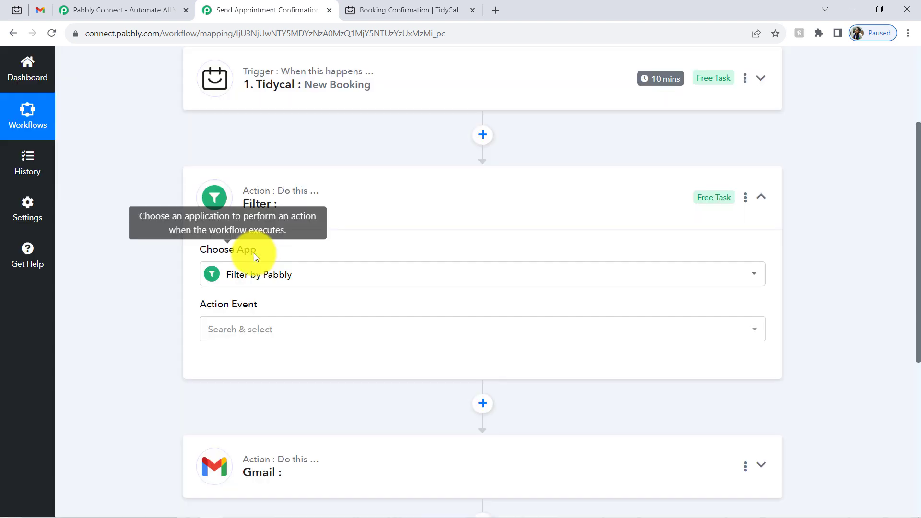
pyautogui.click(226, 331)
pyautogui.click(235, 398)
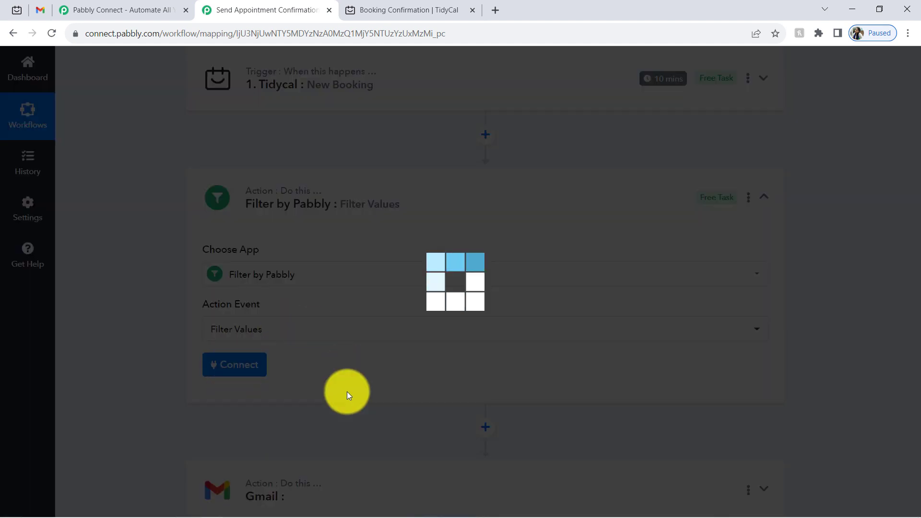
pyautogui.click(213, 370)
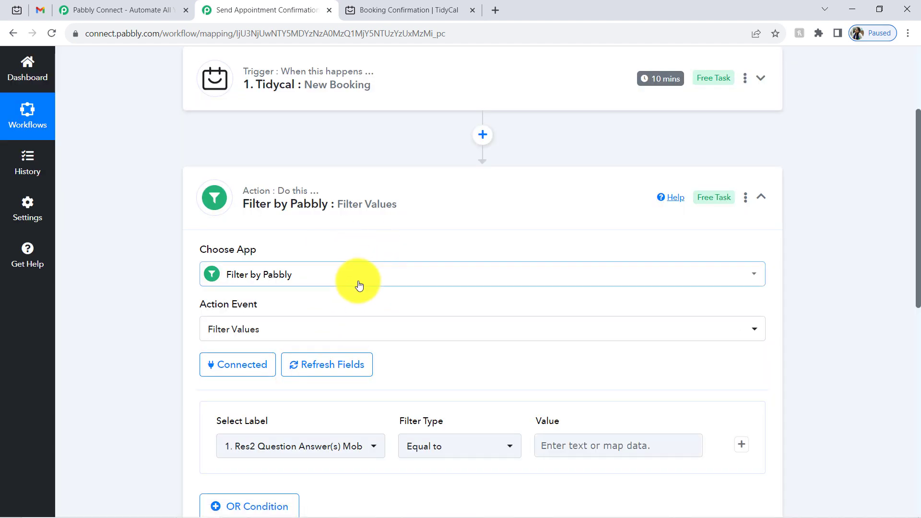
pyautogui.scroll(-3, 919, 222)
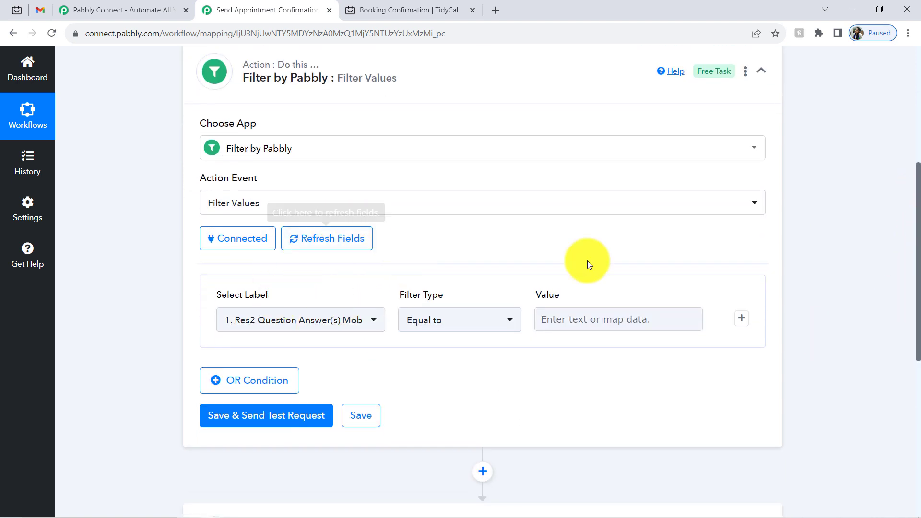
pyautogui.moveTo(919, 296); pyautogui.dragTo(907, 181)
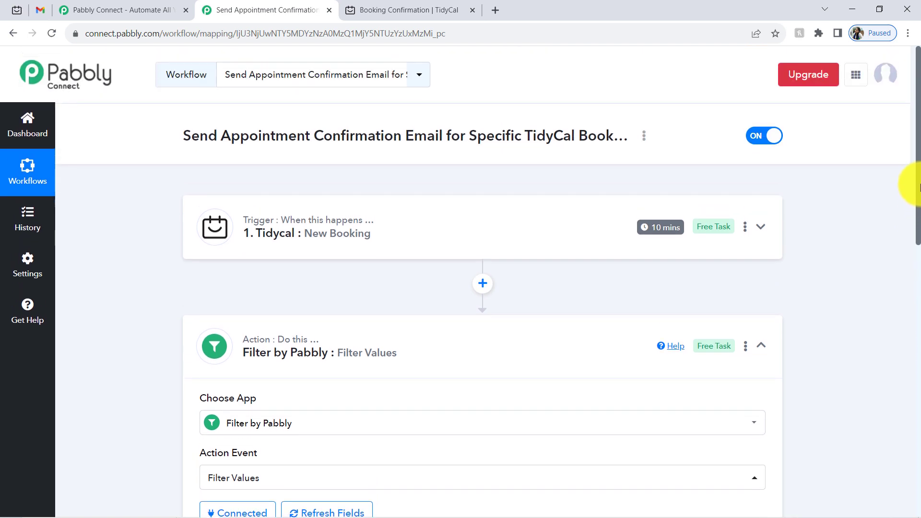
# - In the TidyCal trigger's Response Received, locate Res1 Booking Type Title with the value 'Booking for Salon'
pyautogui.click(376, 233)
pyautogui.moveTo(916, 117); pyautogui.dragTo(916, 287)
pyautogui.click(251, 192)
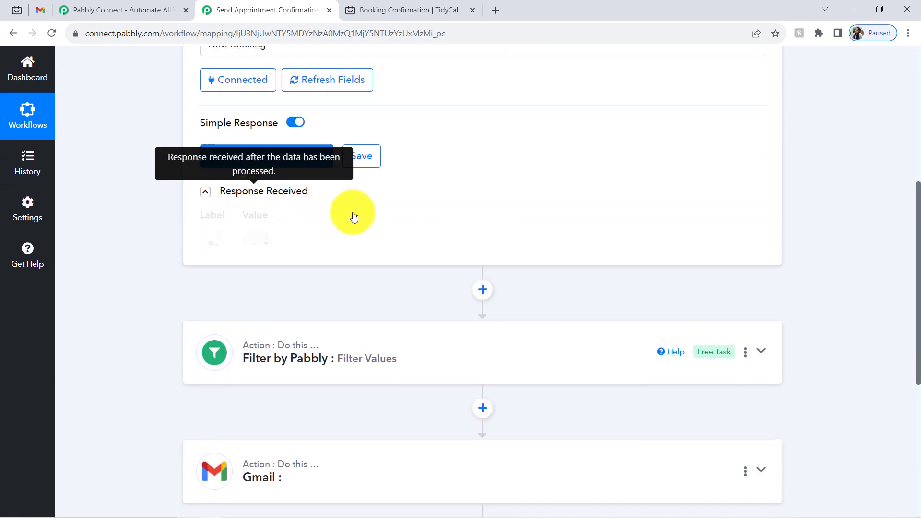
pyautogui.moveTo(766, 221); pyautogui.dragTo(766, 290)
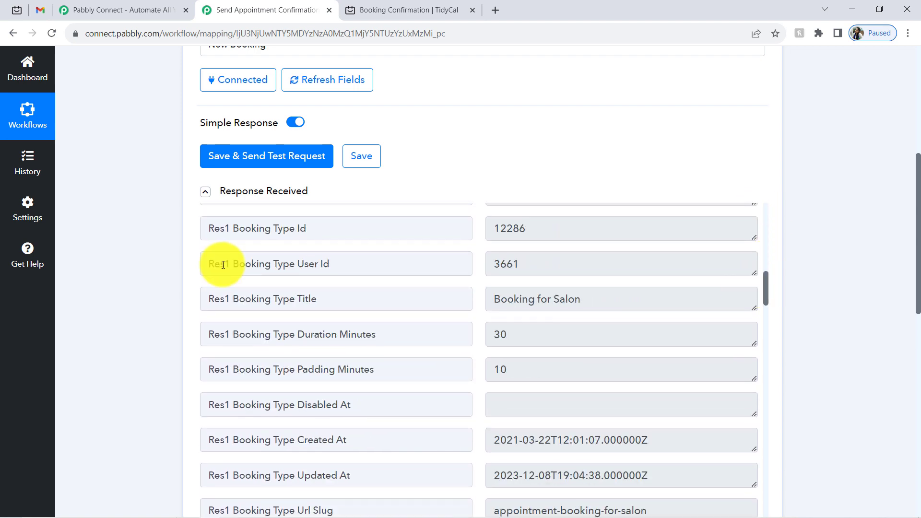
pyautogui.moveTo(560, 299); pyautogui.dragTo(506, 297)
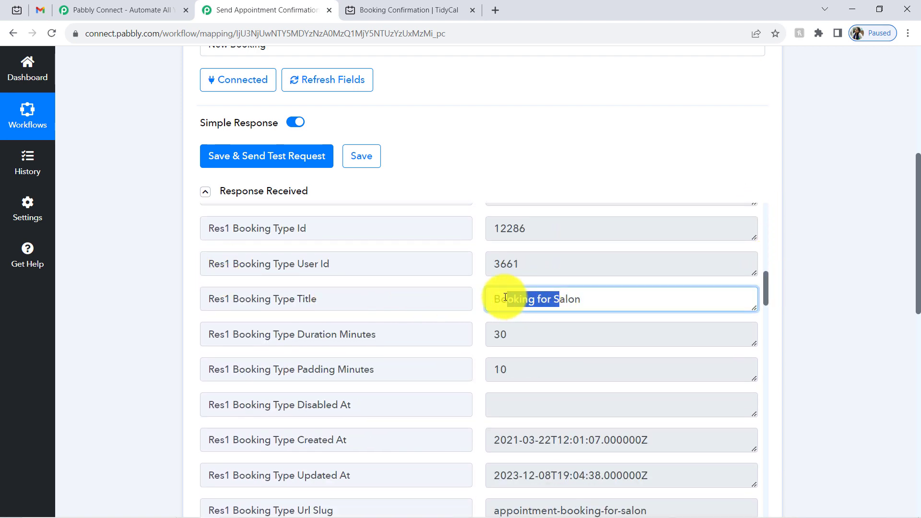
pyautogui.click(523, 297)
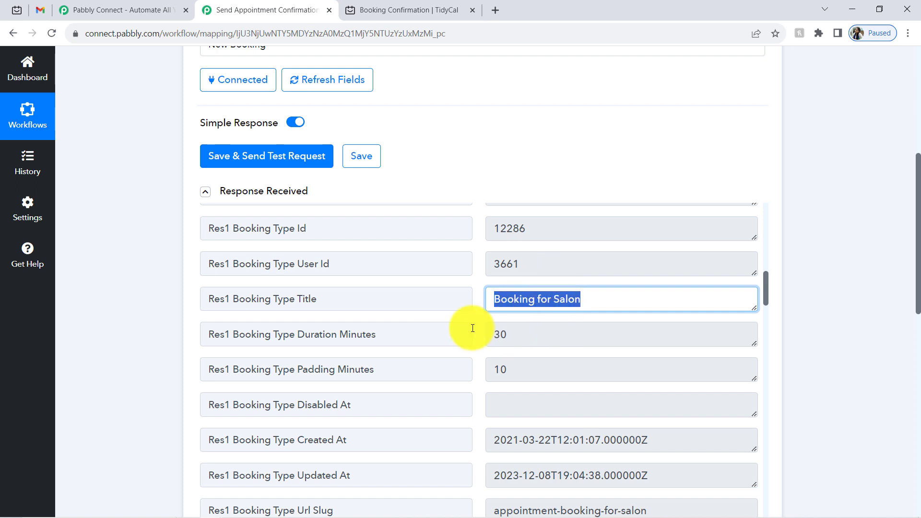
pyautogui.tripleClick(528, 300)
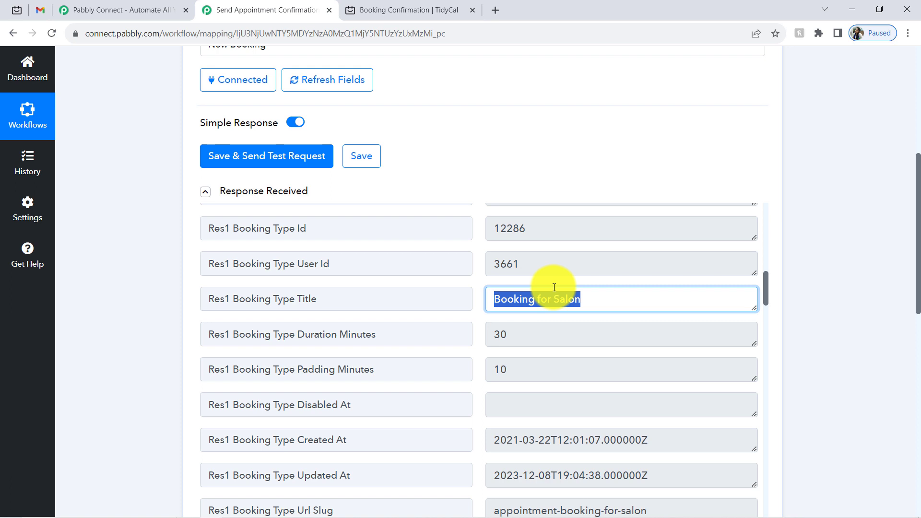
pyautogui.moveTo(336, 299); pyautogui.dragTo(177, 304)
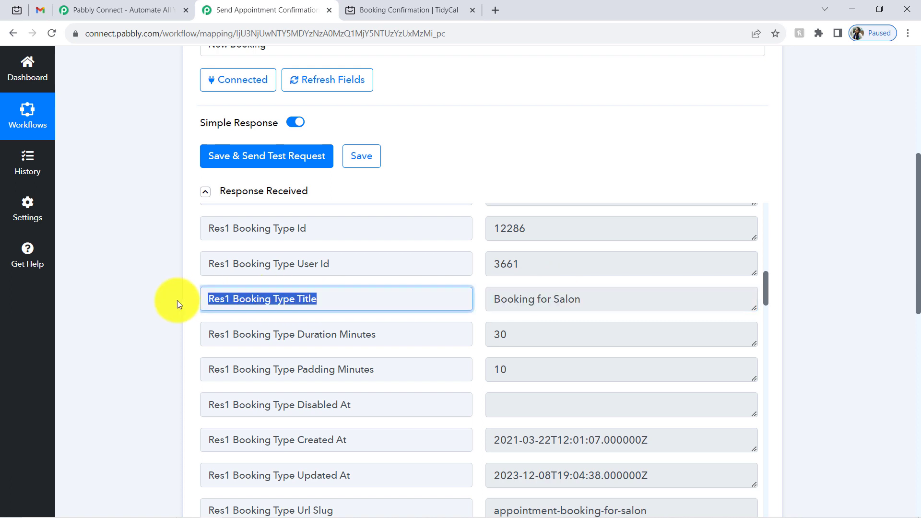
pyautogui.doubleClick(498, 299)
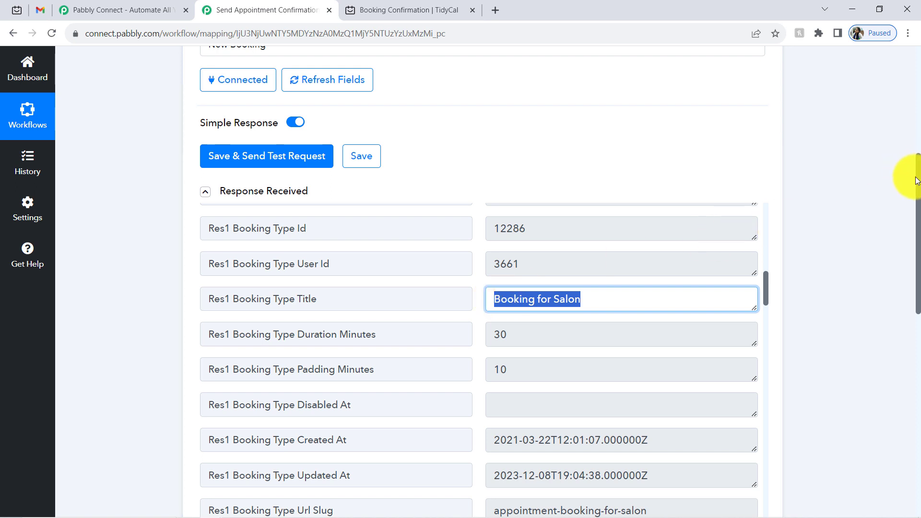
pyautogui.moveTo(919, 184); pyautogui.dragTo(918, 278)
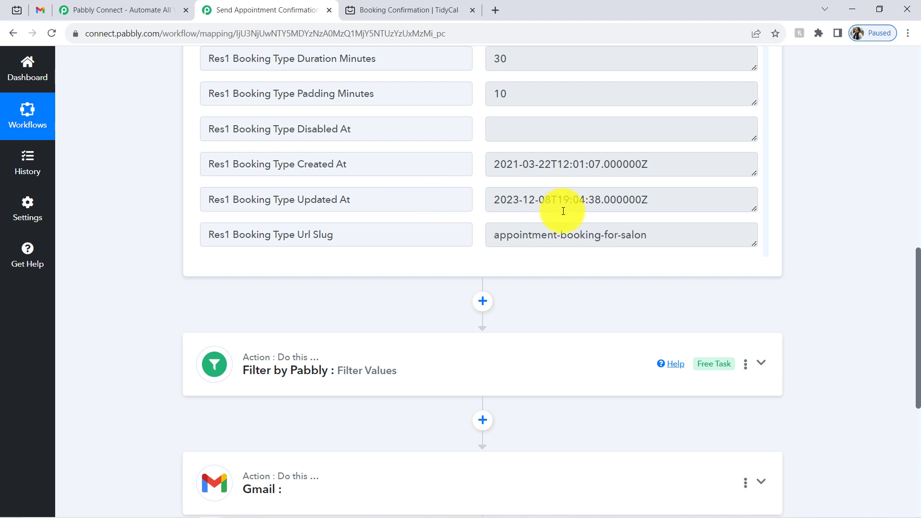
# - Set the filter condition to Res1 Booking Type Title equals 'Booking for Salon', then save and test it
pyautogui.moveTo(917, 285); pyautogui.dragTo(916, 330)
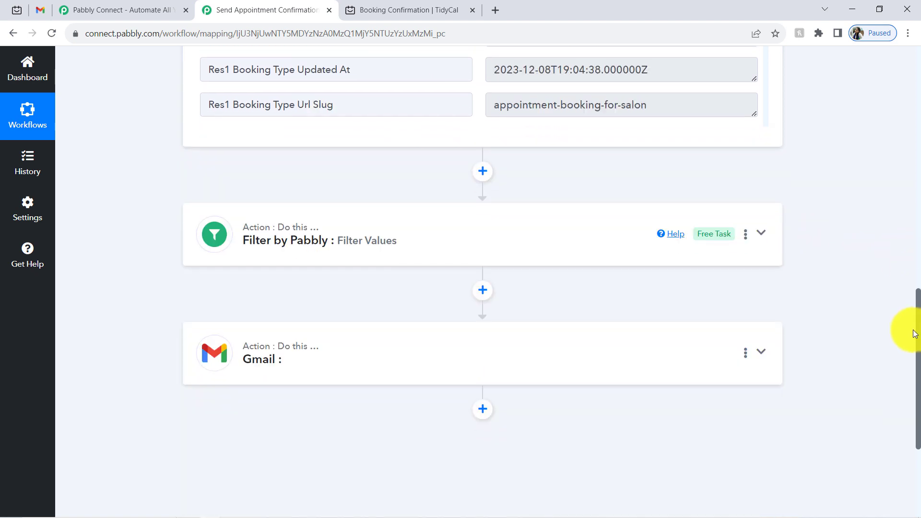
pyautogui.click(369, 234)
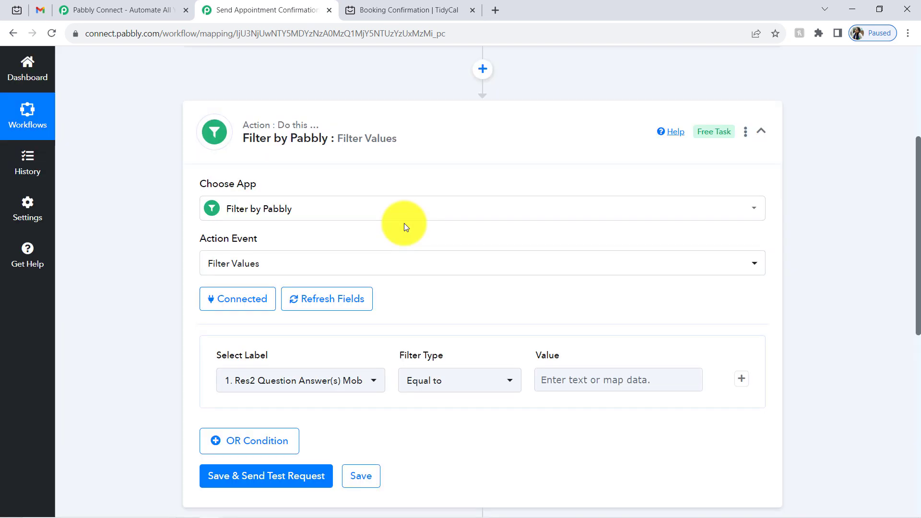
pyautogui.scroll(1, 404, 223)
pyautogui.moveTo(919, 227); pyautogui.dragTo(907, 274)
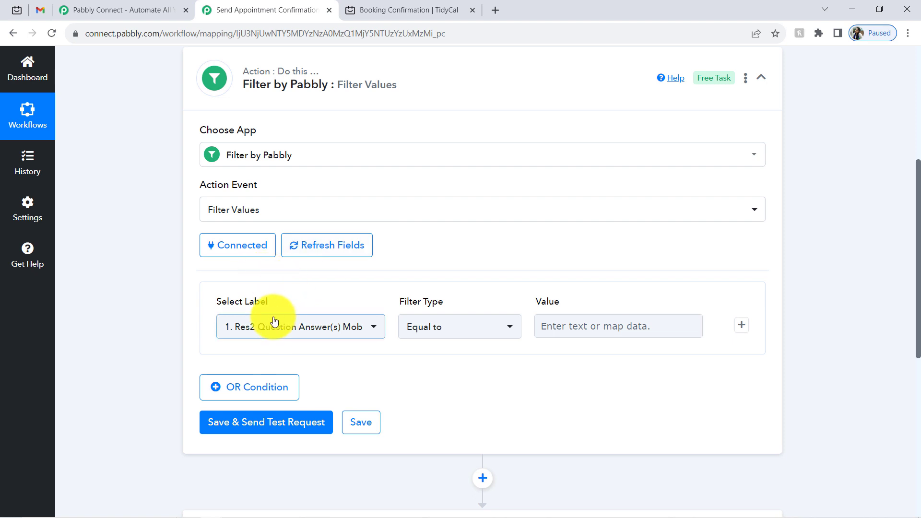
pyautogui.click(274, 325)
pyautogui.click(335, 264)
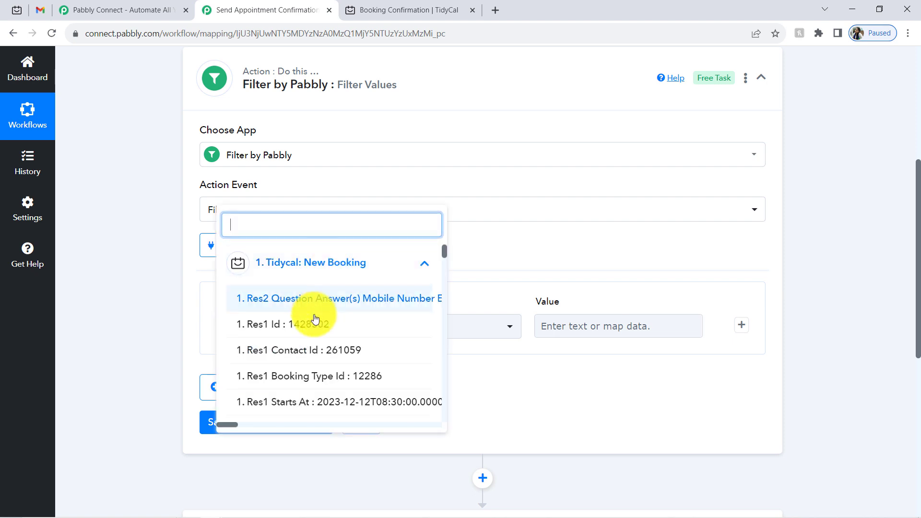
pyautogui.write('booki')
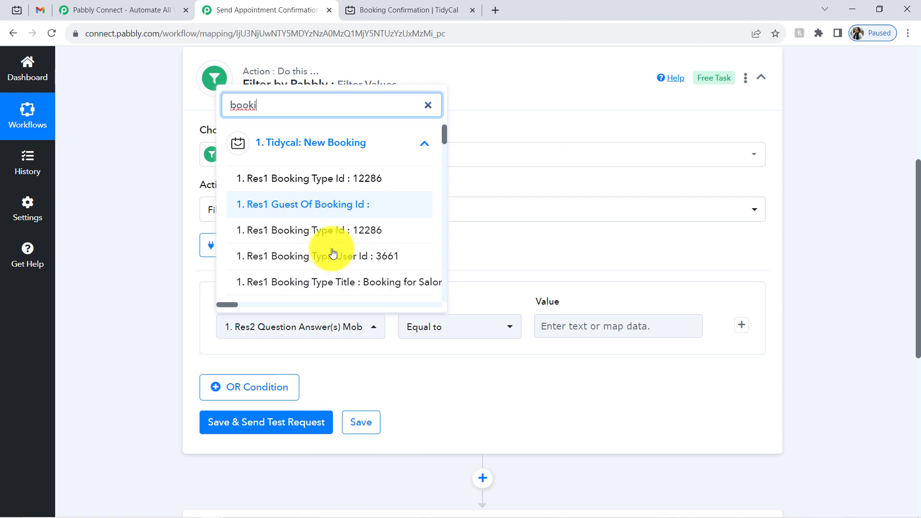
pyautogui.click(283, 288)
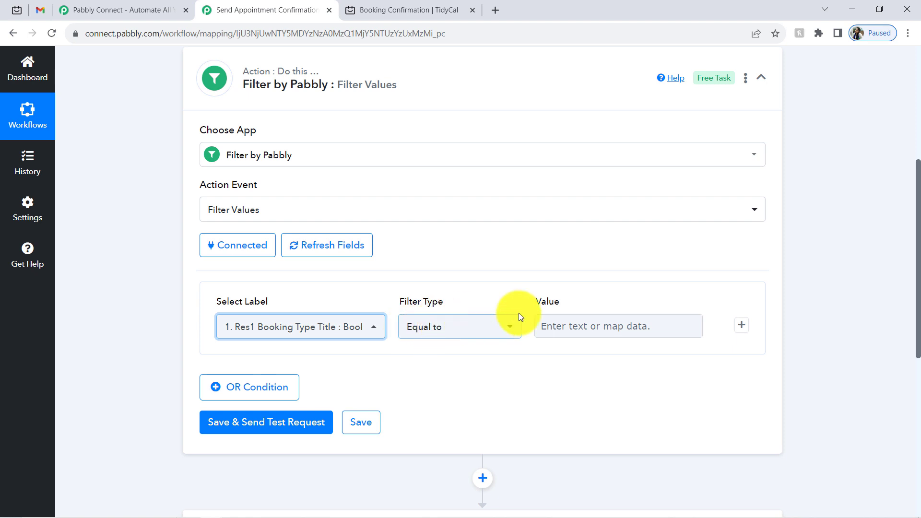
pyautogui.click(605, 327)
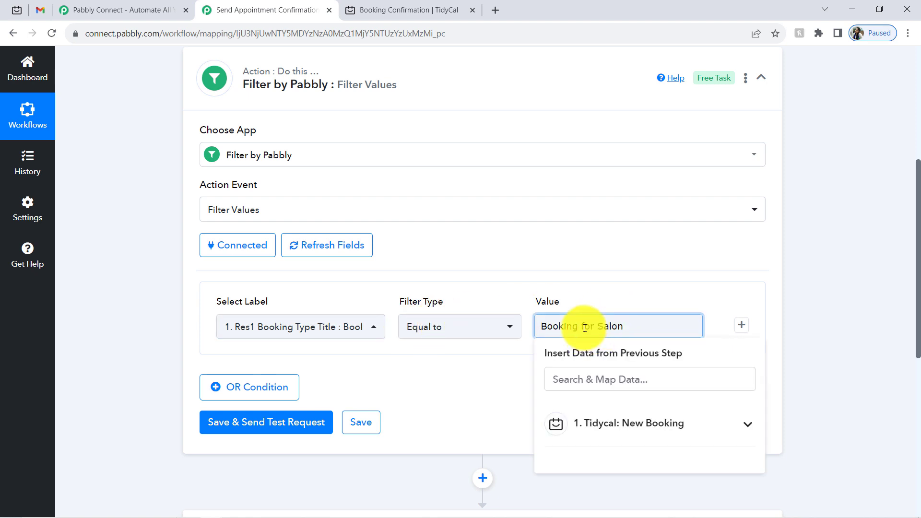
pyautogui.click(282, 426)
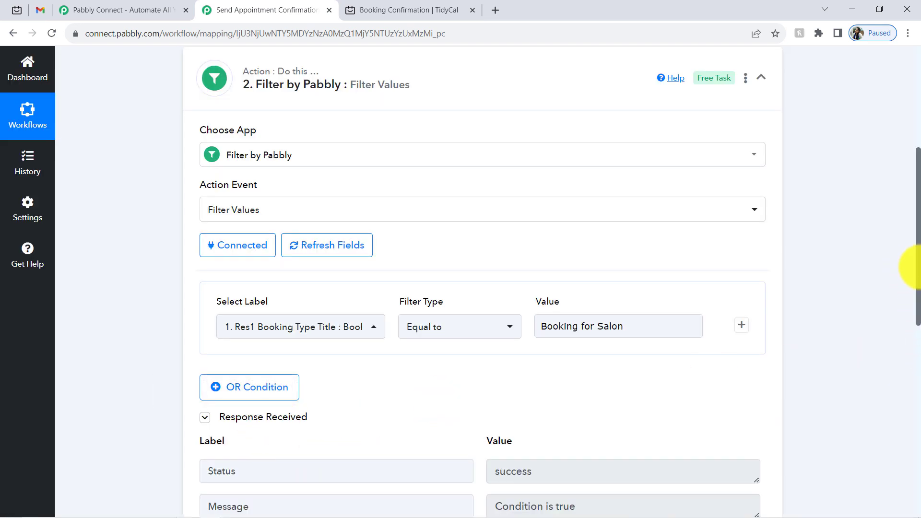
# - Note the 'Condition is true' result, then alter the match value and retest to get 'Condition is false'
pyautogui.scroll(-2, 912, 266)
pyautogui.click(554, 436)
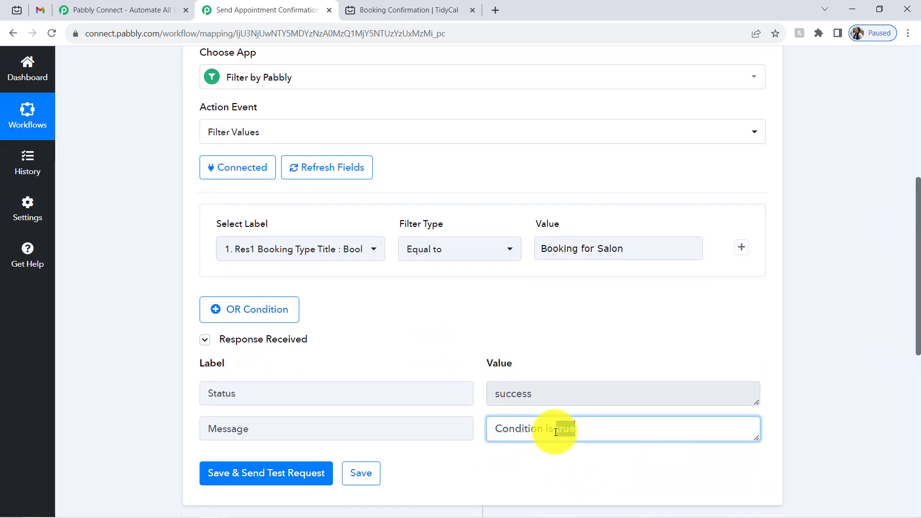
pyautogui.doubleClick(565, 429)
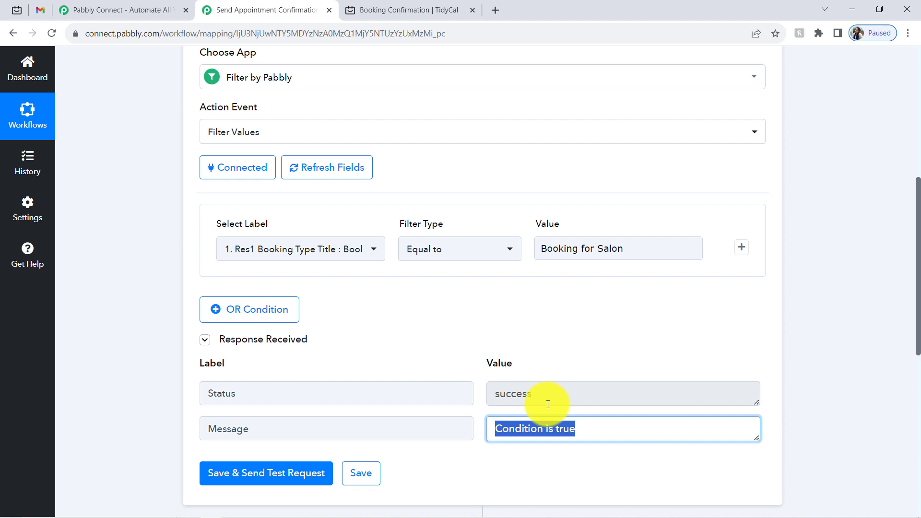
pyautogui.doubleClick(558, 430)
pyautogui.click(602, 250)
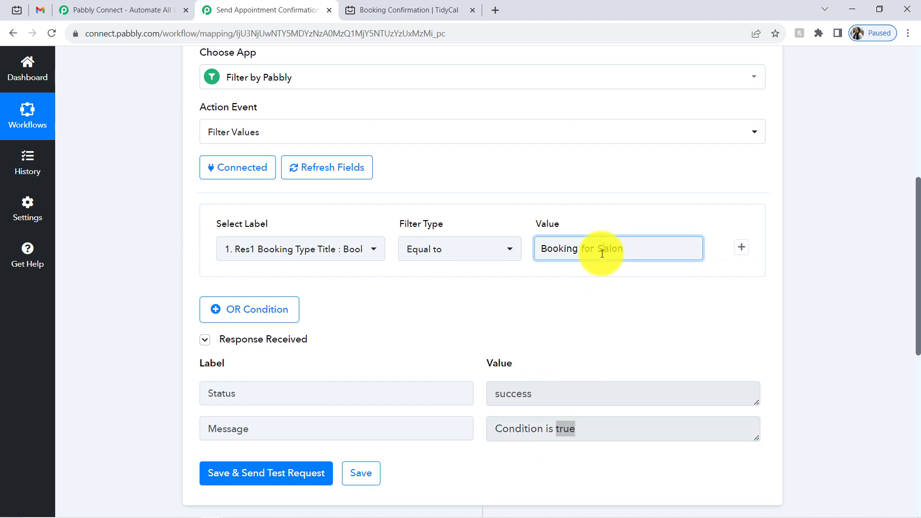
pyautogui.click(309, 473)
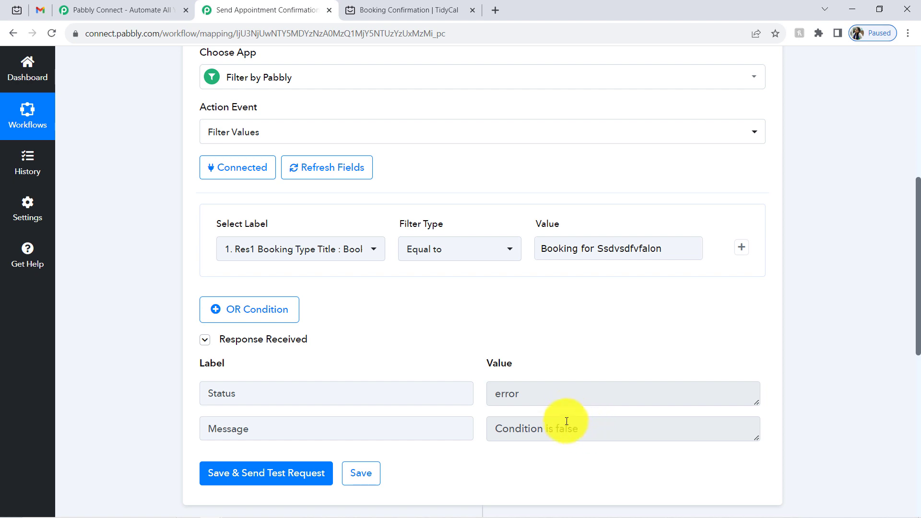
pyautogui.doubleClick(566, 424)
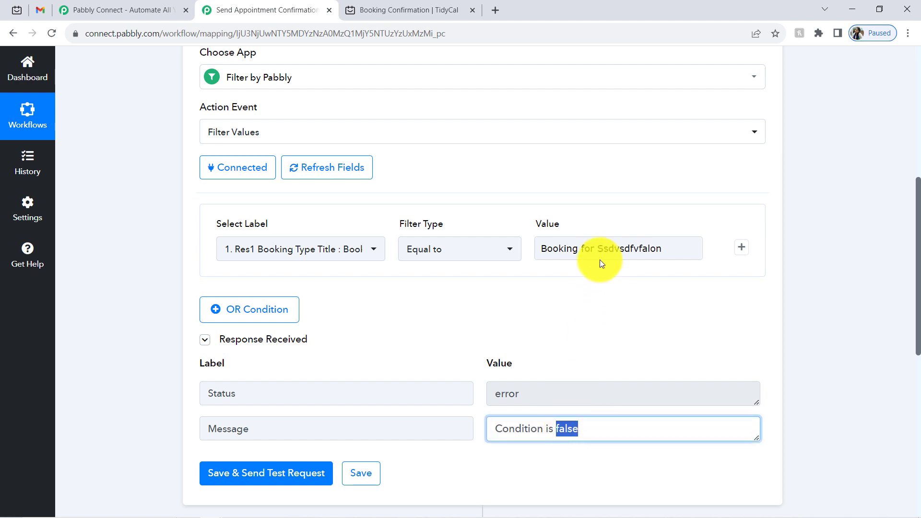
# - Restore the value to 'Booking for Salon' and retest, getting 'Condition is true' again
pyautogui.moveTo(604, 249); pyautogui.dragTo(648, 251)
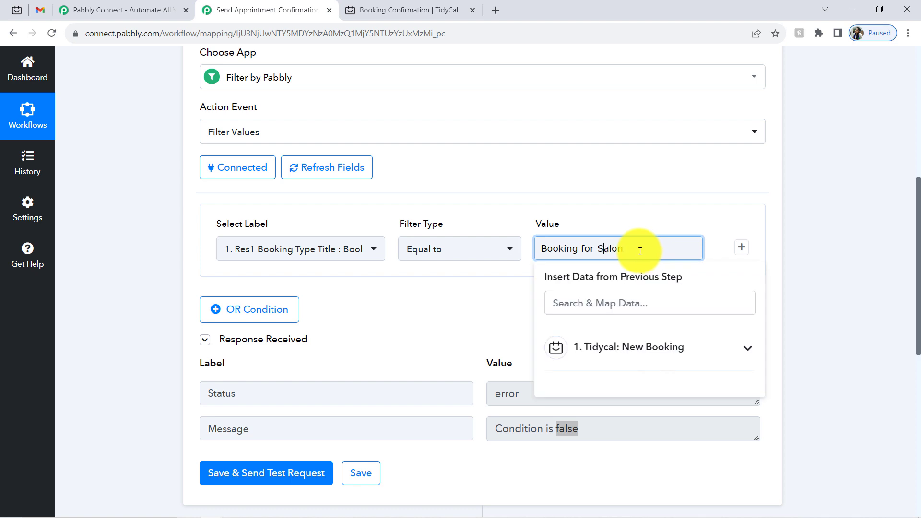
pyautogui.click(220, 473)
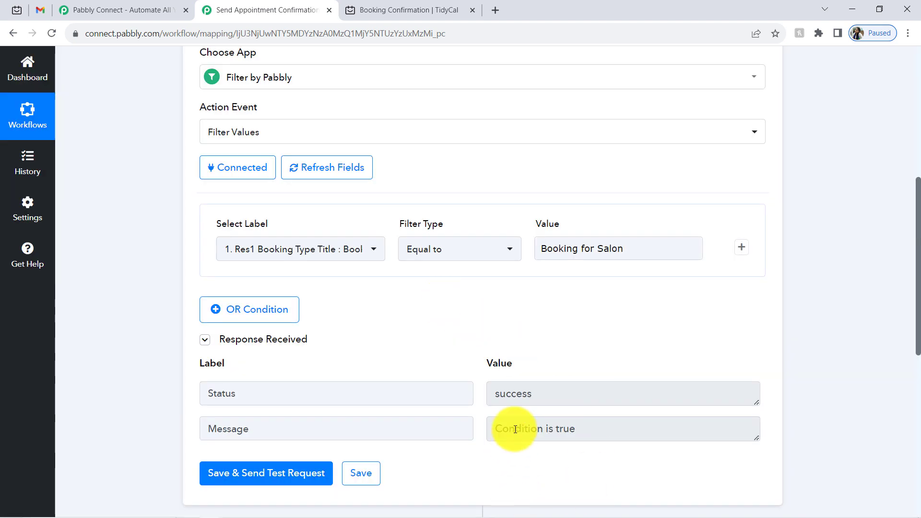
pyautogui.moveTo(515, 430); pyautogui.dragTo(585, 427)
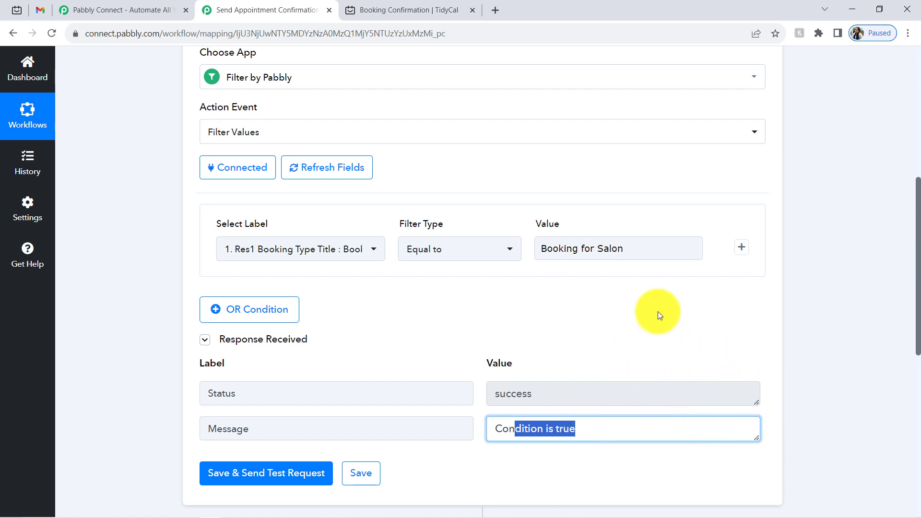
pyautogui.moveTo(918, 232); pyautogui.dragTo(918, 372)
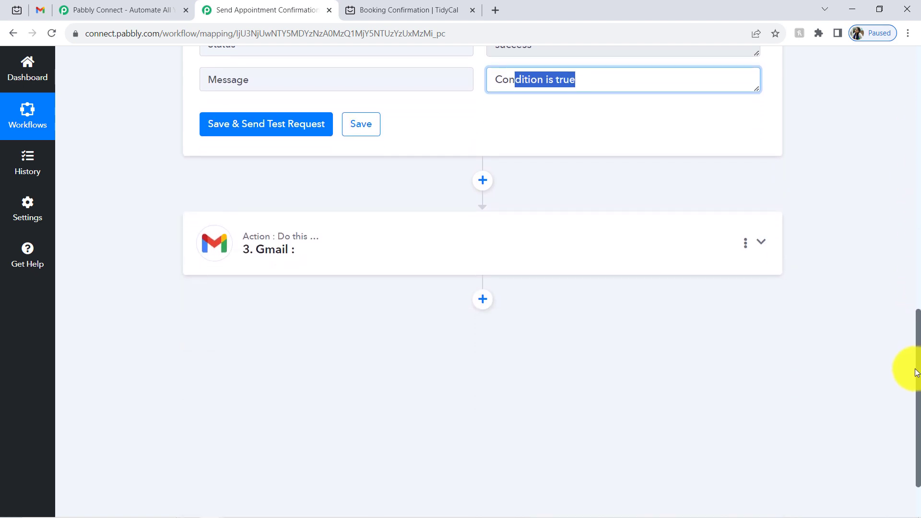
# - Add a new action step after the Filter and check the booking date and time on TidyCal's confirmation
pyautogui.click(482, 181)
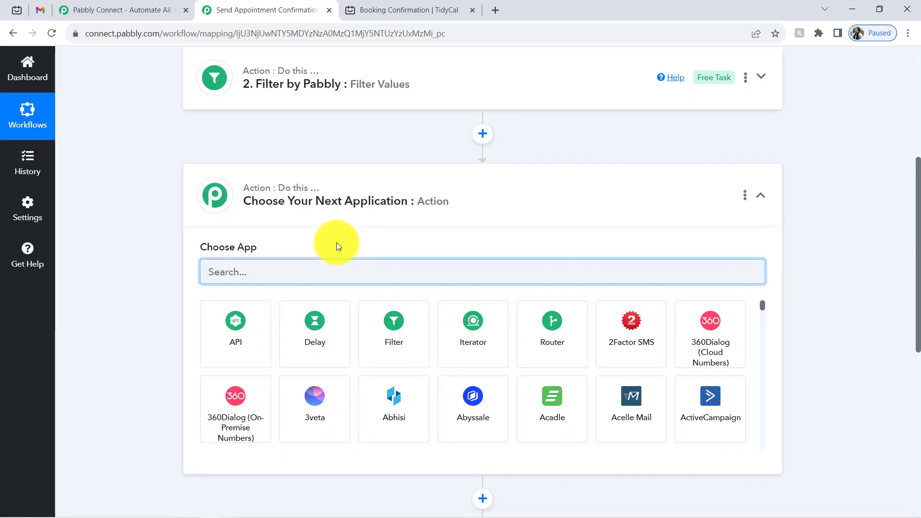
pyautogui.click(426, 12)
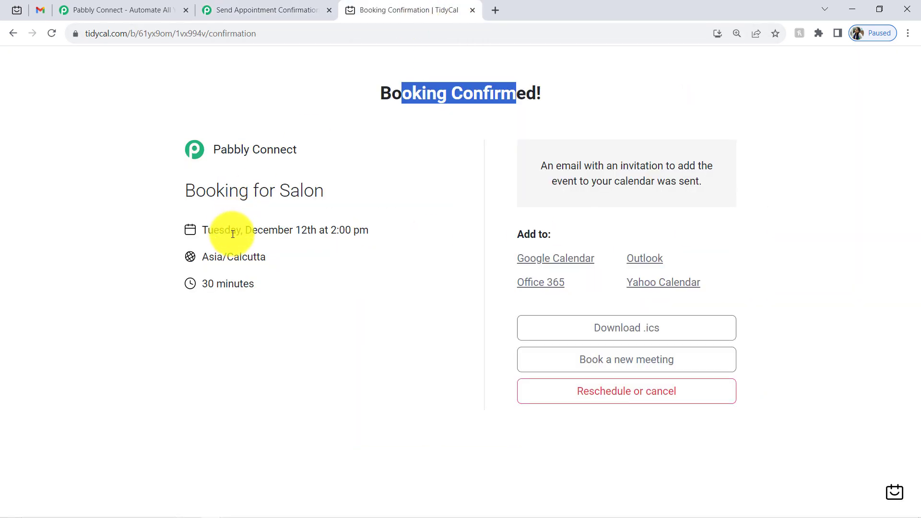
pyautogui.moveTo(240, 233); pyautogui.dragTo(283, 229)
pyautogui.moveTo(360, 232); pyautogui.dragTo(339, 233)
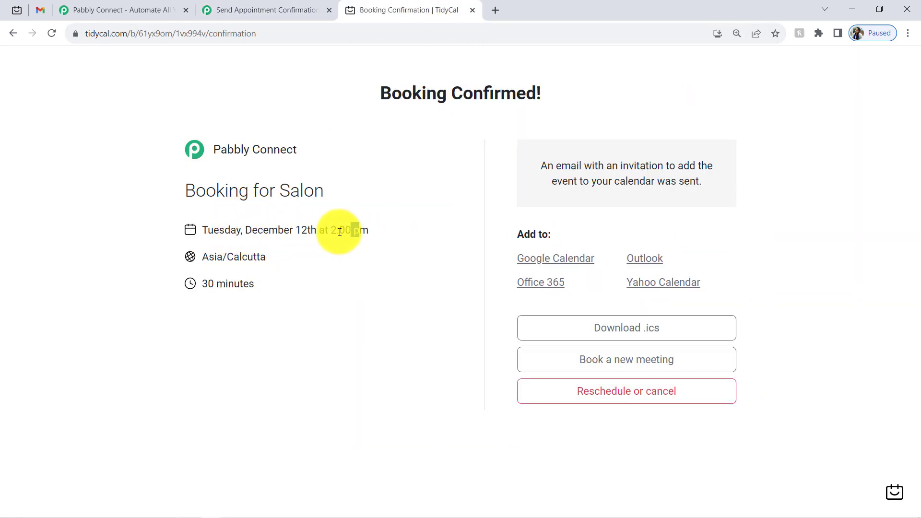
pyautogui.click(296, 6)
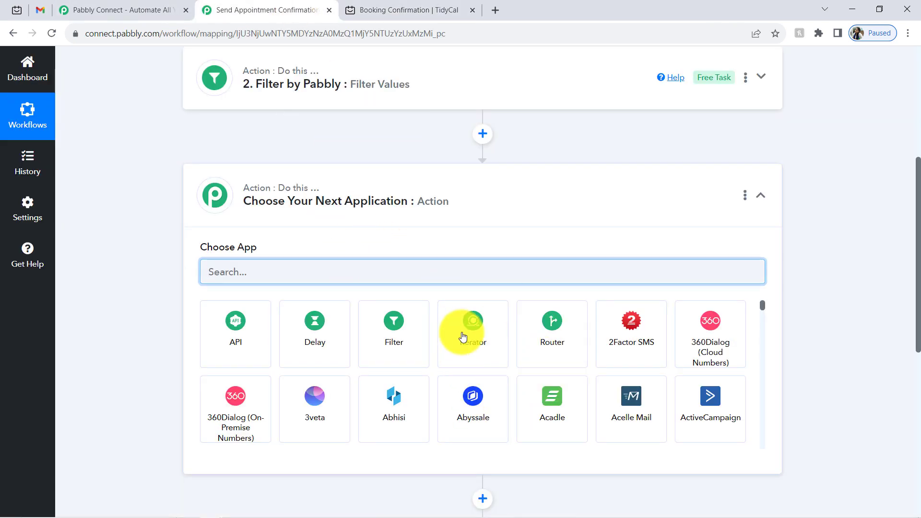
# - Search 'date', choose Date/Time Formatter with the Format Date with Time Zone event, and connect it
pyautogui.write('date')
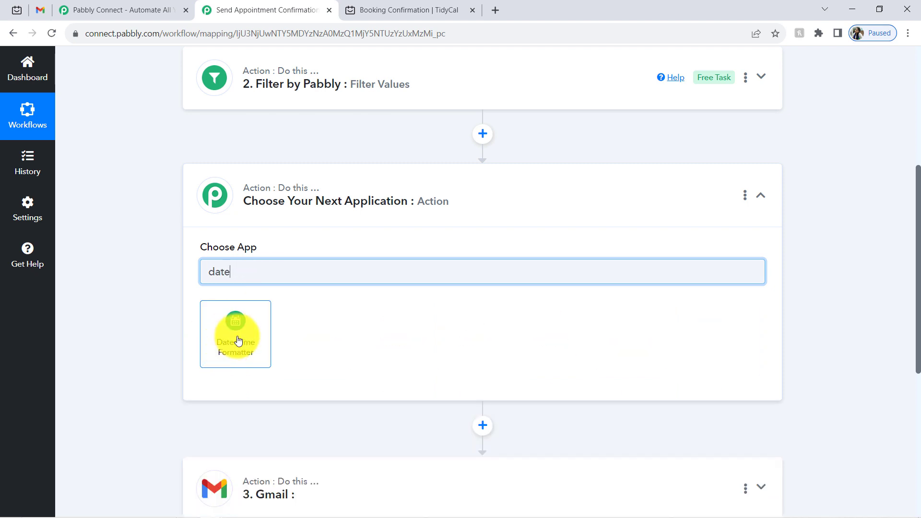
pyautogui.click(238, 338)
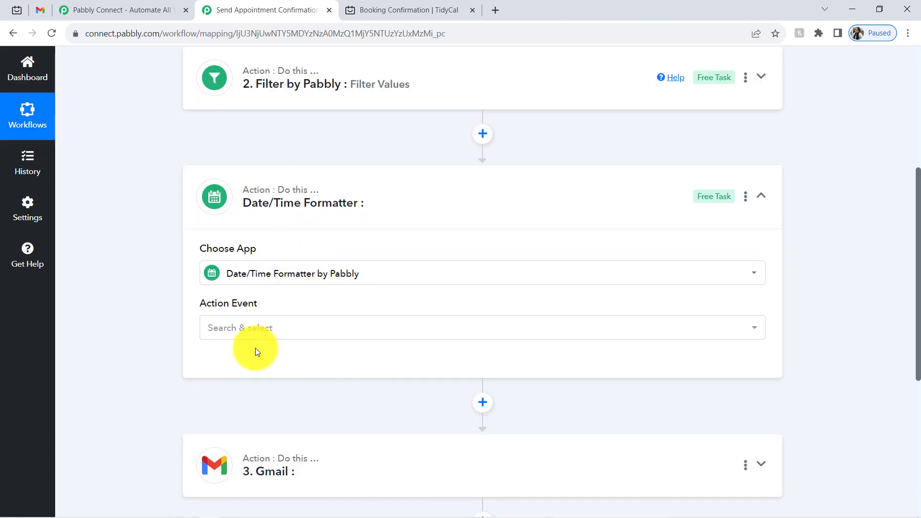
pyautogui.moveTo(253, 250)
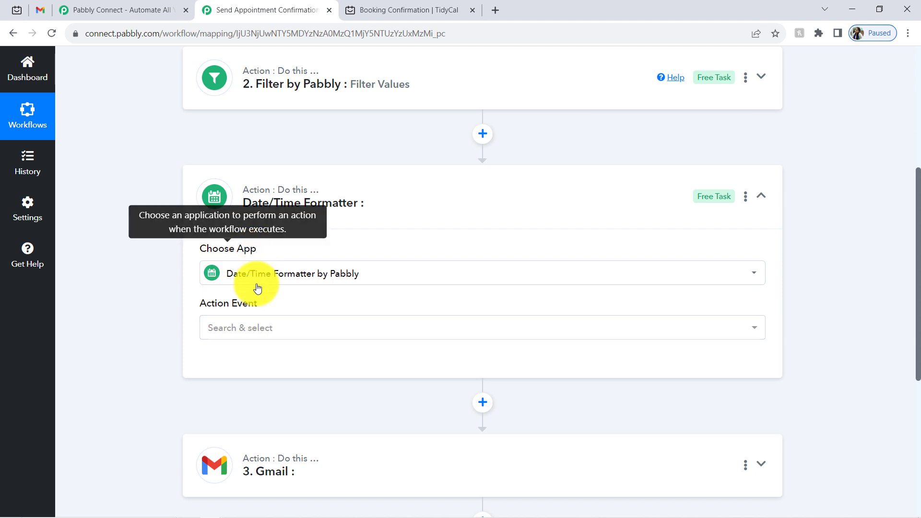
pyautogui.click(231, 329)
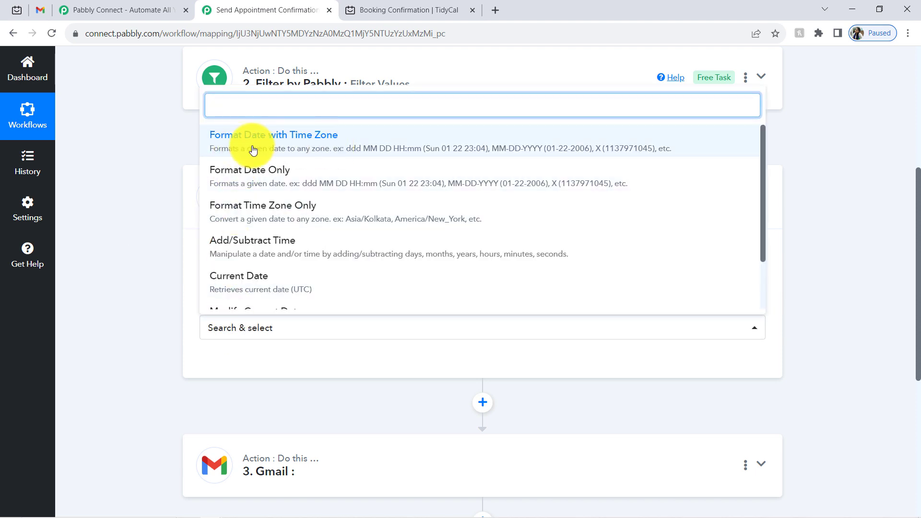
pyautogui.click(346, 140)
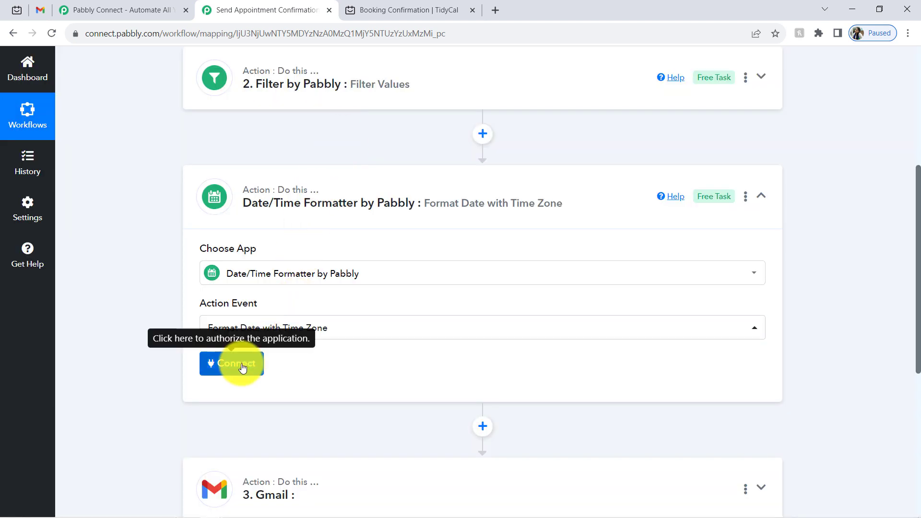
pyautogui.click(243, 369)
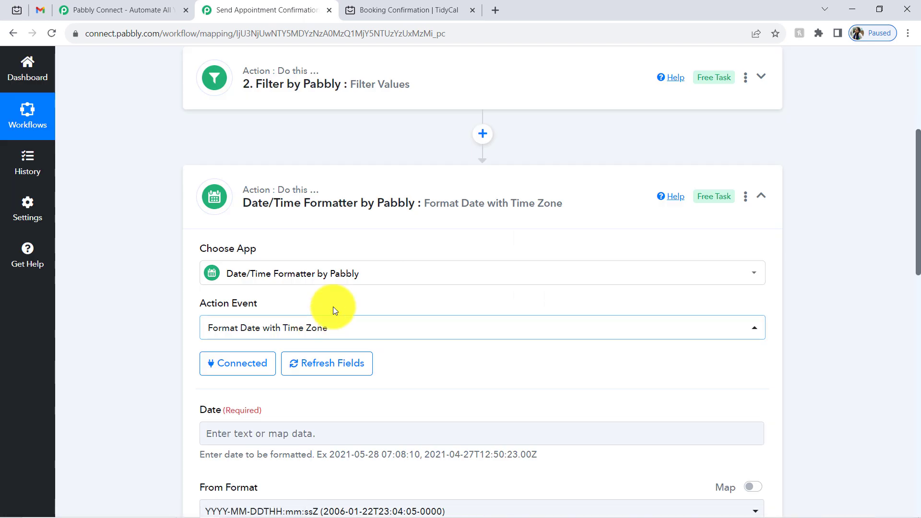
pyautogui.moveTo(919, 262); pyautogui.dragTo(918, 343)
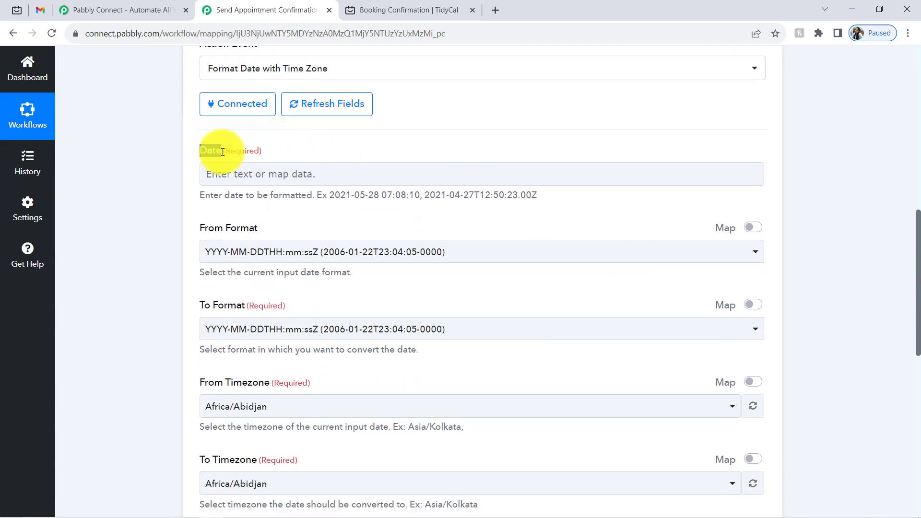
pyautogui.click(231, 169)
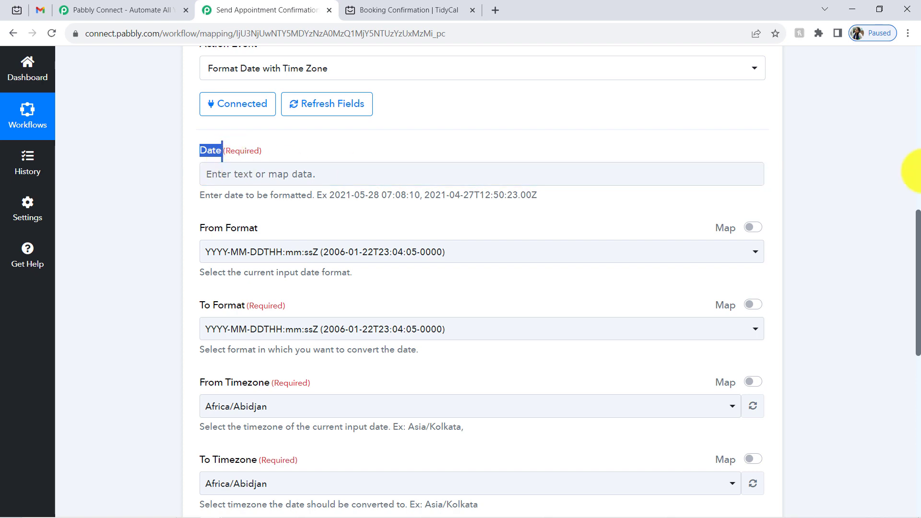
pyautogui.moveTo(918, 226); pyautogui.dragTo(850, 93)
pyautogui.click(362, 174)
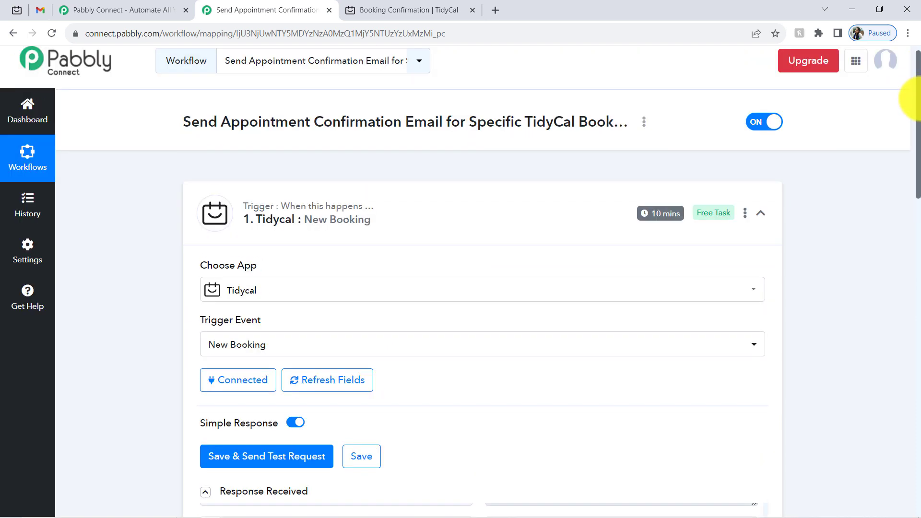
pyautogui.moveTo(907, 107); pyautogui.dragTo(918, 240)
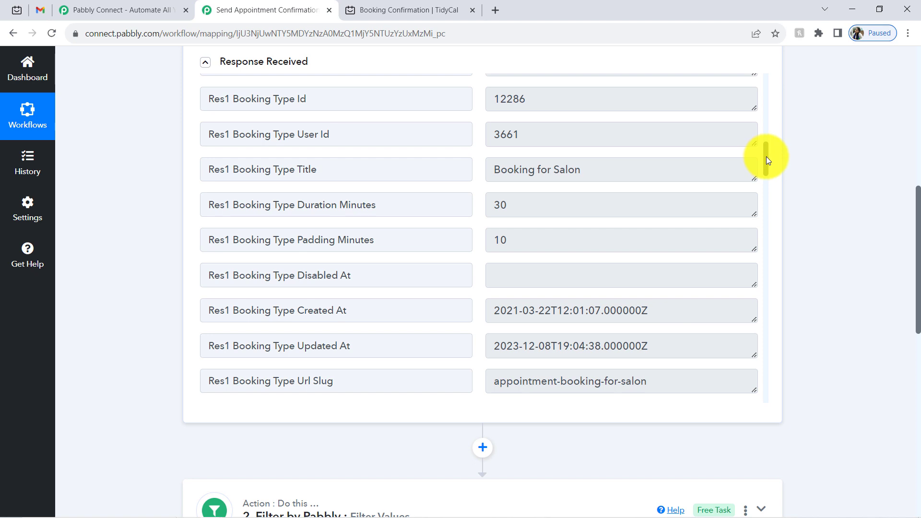
pyautogui.moveTo(767, 156); pyautogui.dragTo(759, 92)
pyautogui.tripleClick(551, 222)
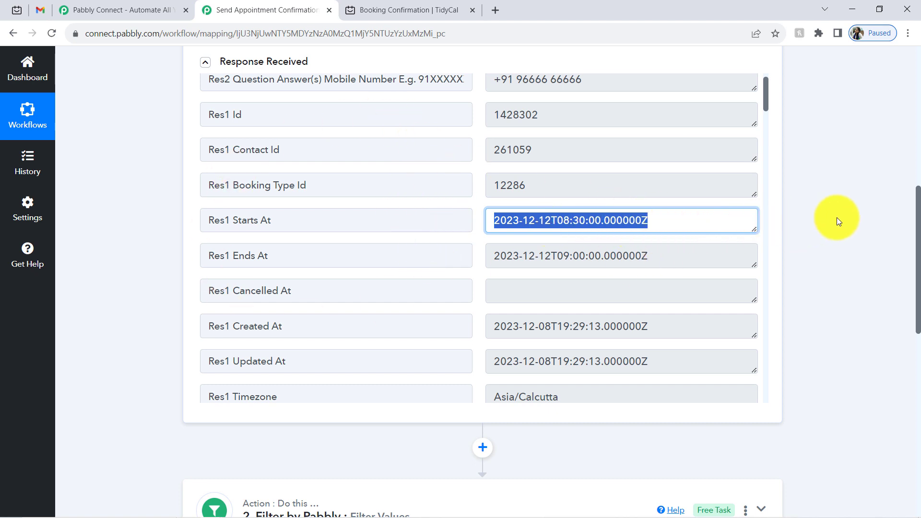
pyautogui.moveTo(917, 220); pyautogui.dragTo(896, 387)
pyautogui.click(318, 108)
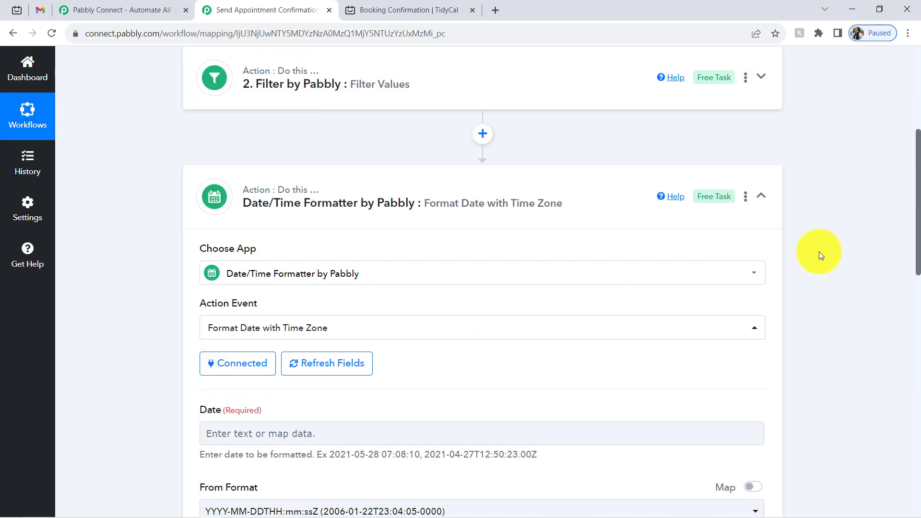
# - Map TidyCal's Res1 Starts At (2023-12-12T08:30:00.000000Z) into the formatter's Date field
pyautogui.scroll(-1, 917, 221)
pyautogui.scroll(-5, 902, 250)
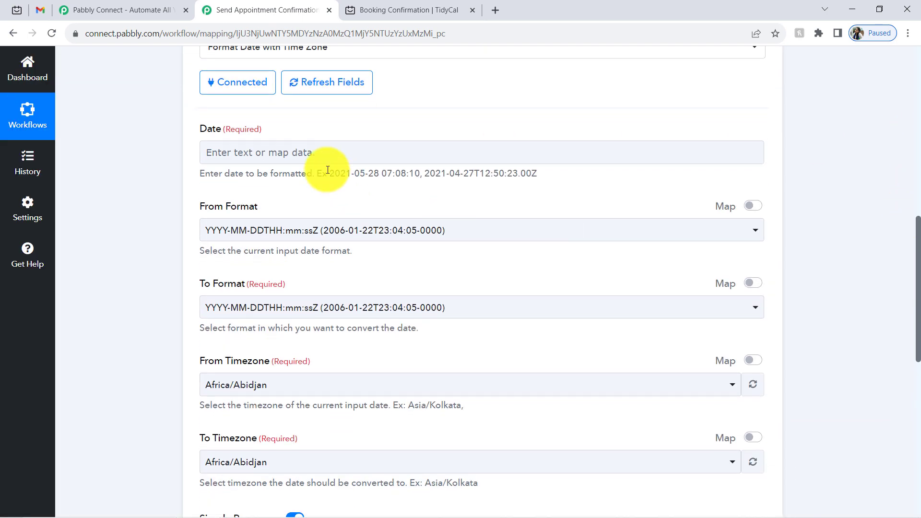
pyautogui.click(291, 153)
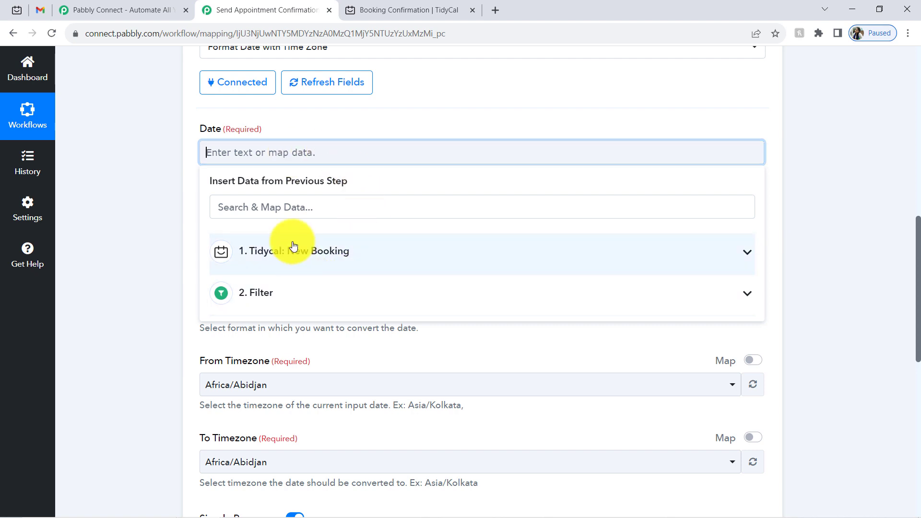
pyautogui.click(299, 261)
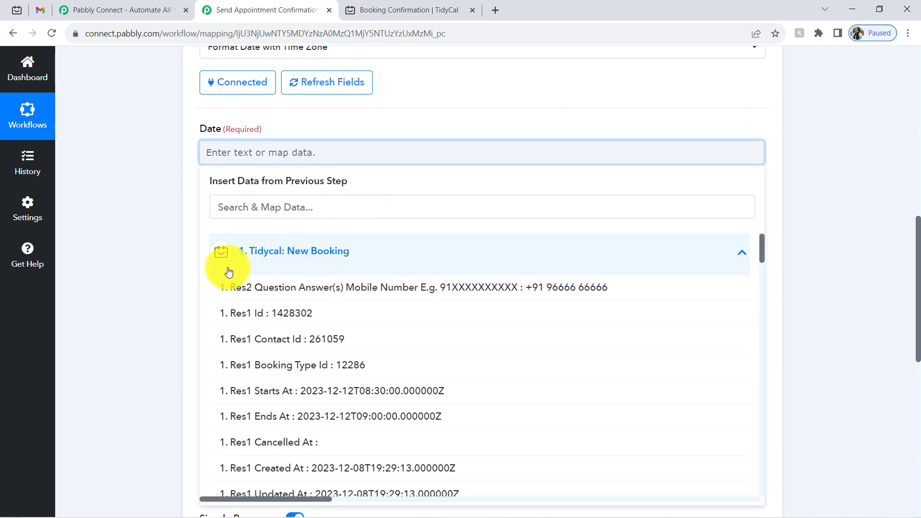
pyautogui.click(295, 391)
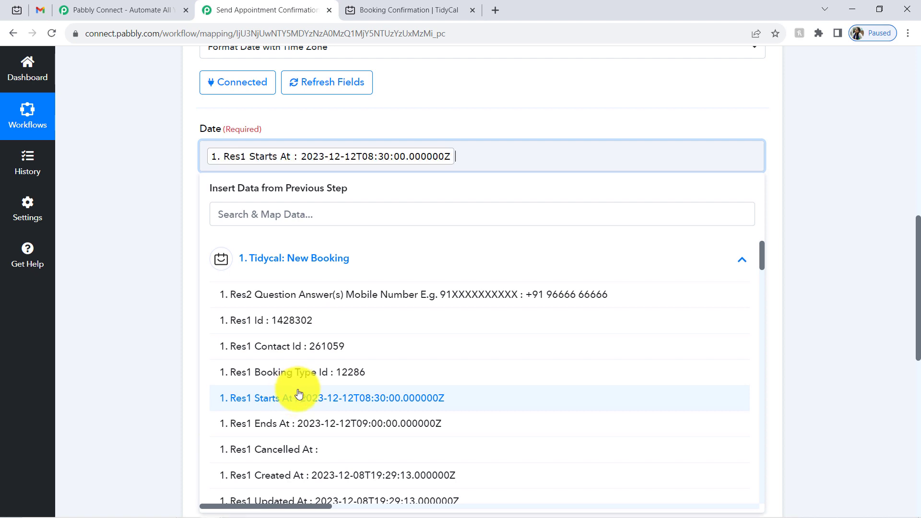
pyautogui.click(149, 226)
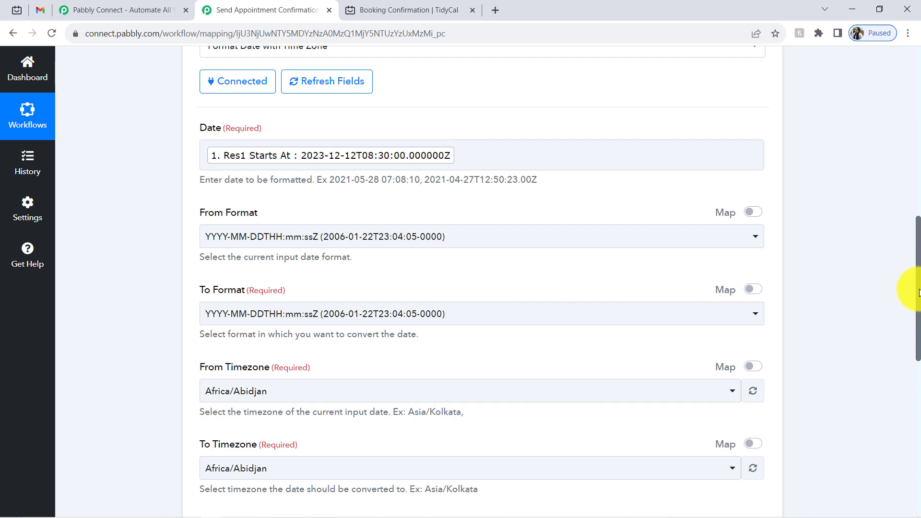
pyautogui.scroll(-1, 643, 308)
pyautogui.click(387, 115)
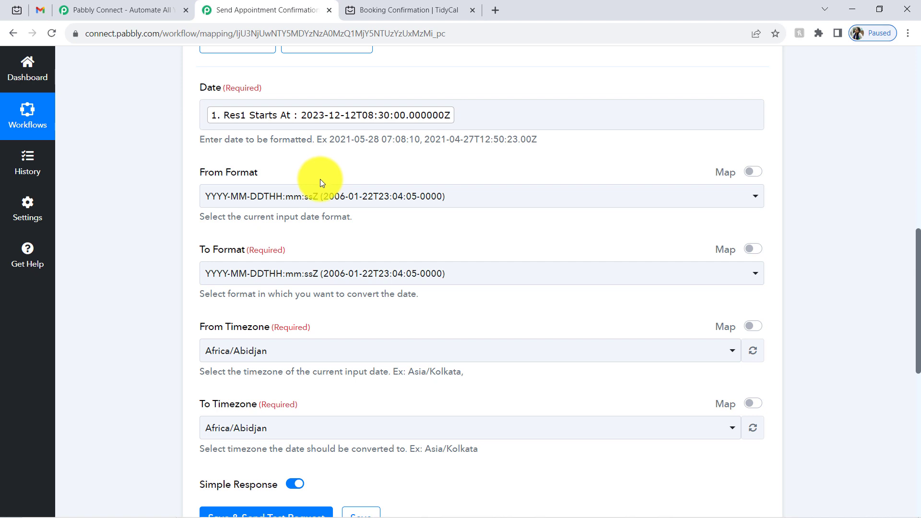
# - Keep the ISO source format and set the output format to DD/MM/YYYY hh:mm:ss A
pyautogui.click(318, 116)
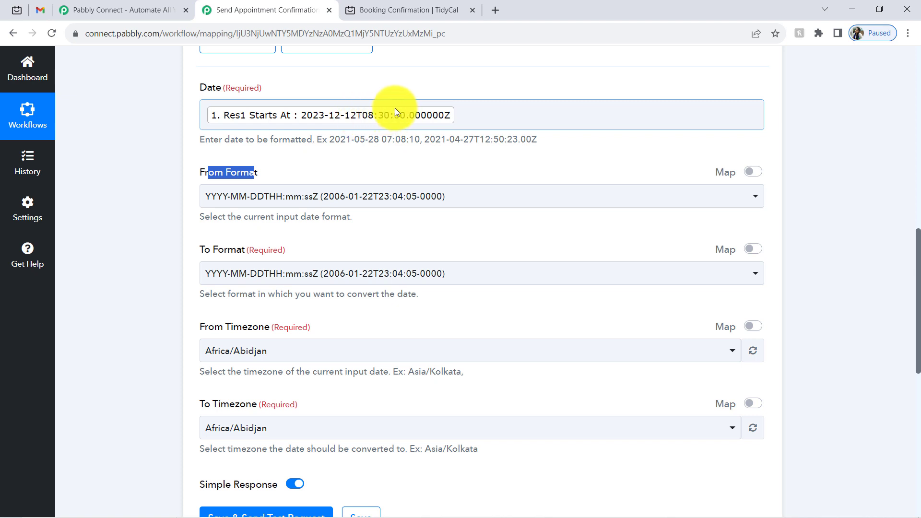
pyautogui.click(298, 196)
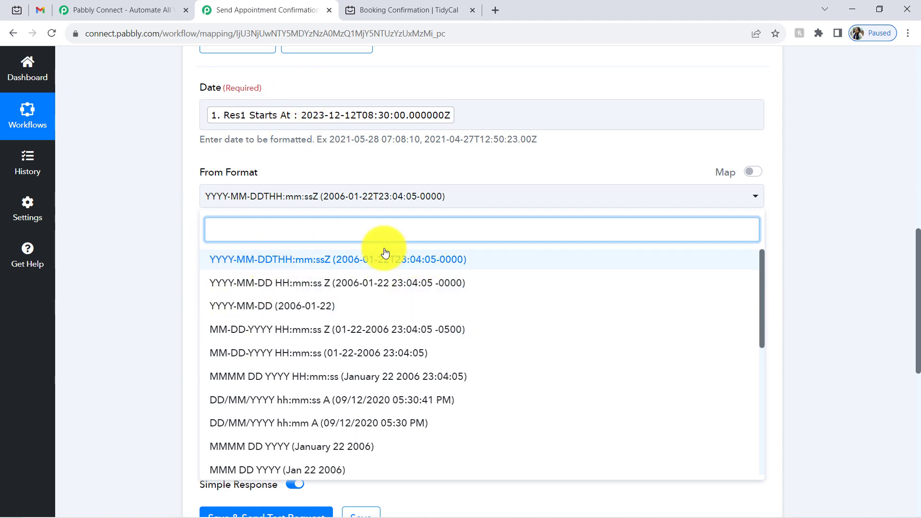
pyautogui.click(310, 261)
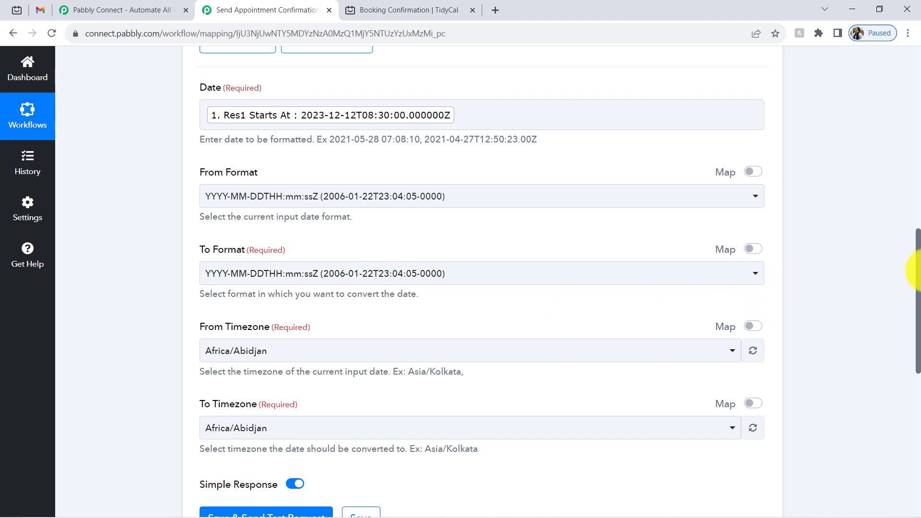
pyautogui.scroll(-2, 907, 269)
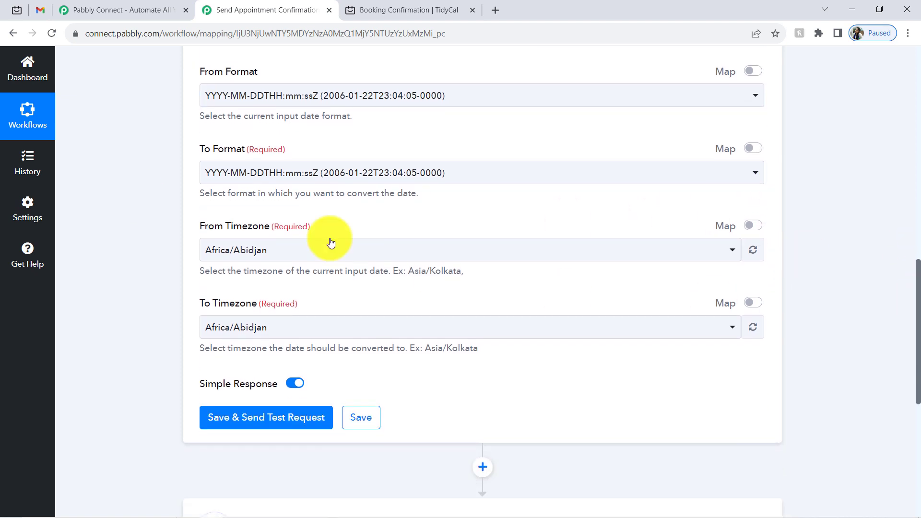
pyautogui.click(206, 177)
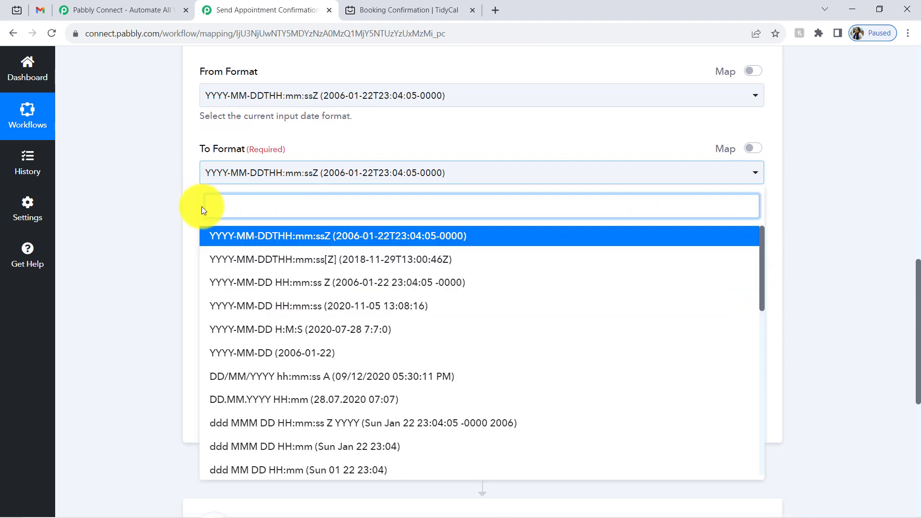
pyautogui.write('dd')
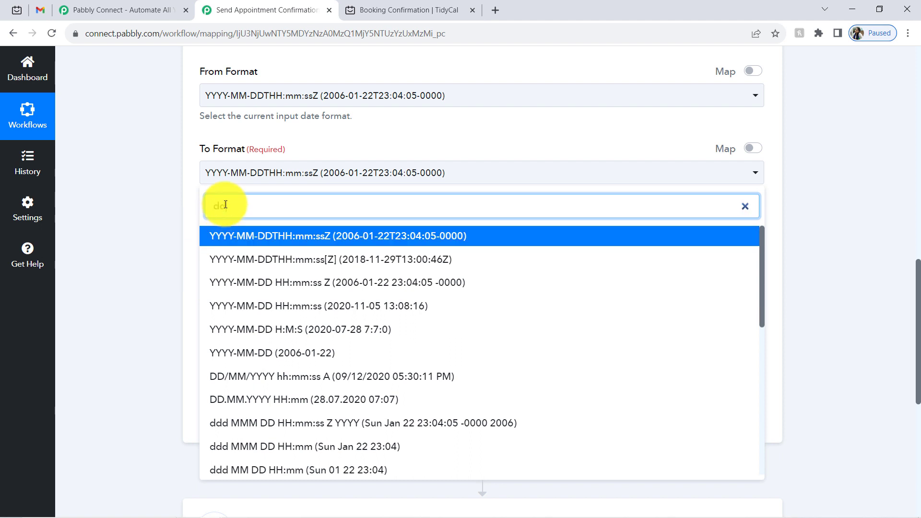
pyautogui.write('-')
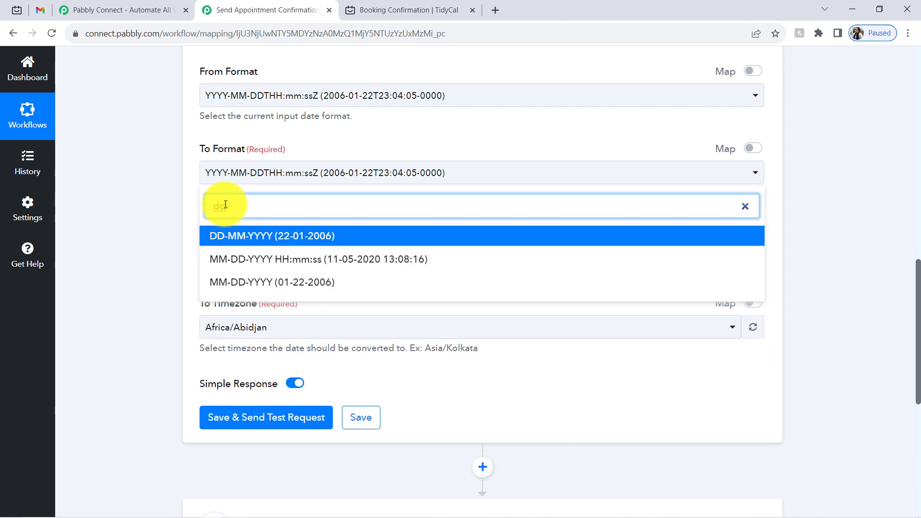
pyautogui.write('m')
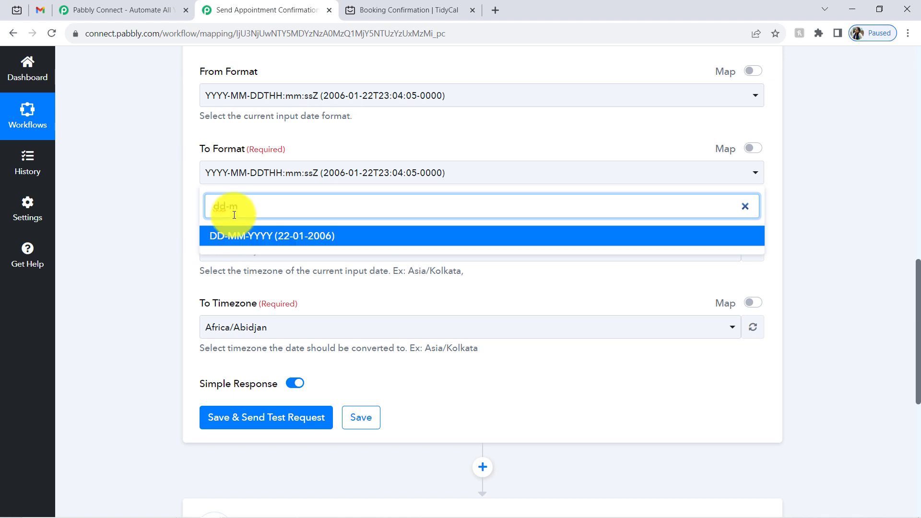
pyautogui.press('BackSpace')
pyautogui.press('BackSpace')
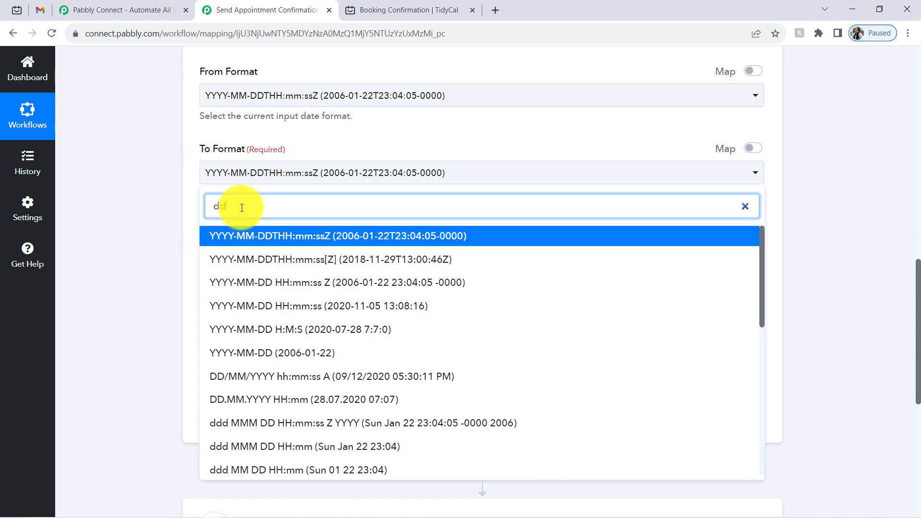
pyautogui.write('/mm')
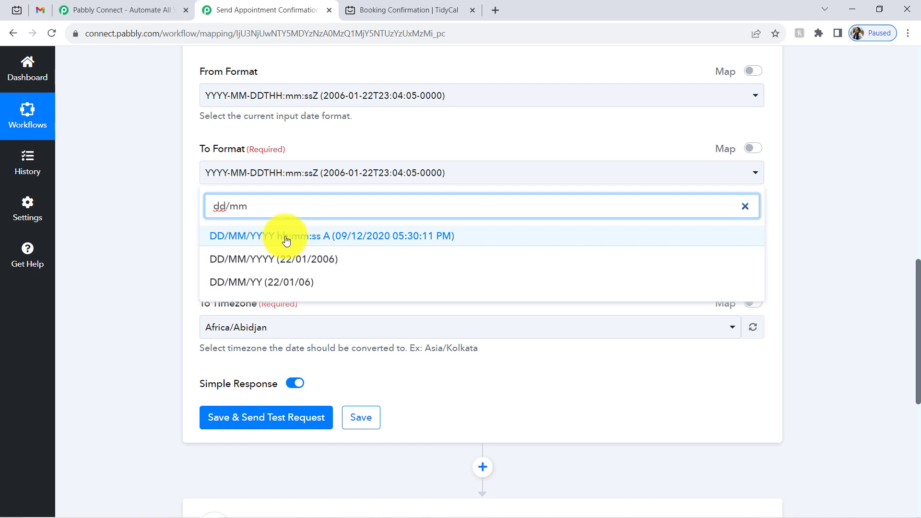
pyautogui.click(255, 242)
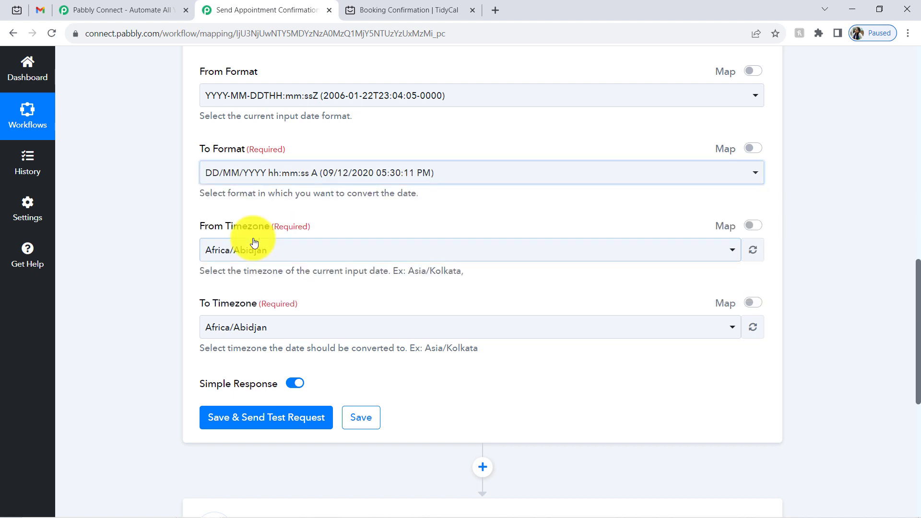
# - Convert from timezone Etc/UTC to Asia/Kolkata, then save and send a test request
pyautogui.click(229, 256)
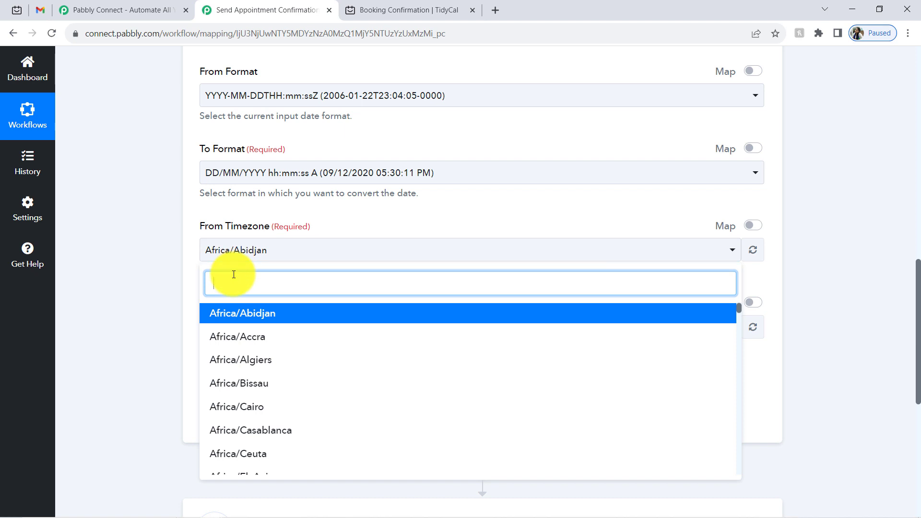
pyautogui.write('utc')
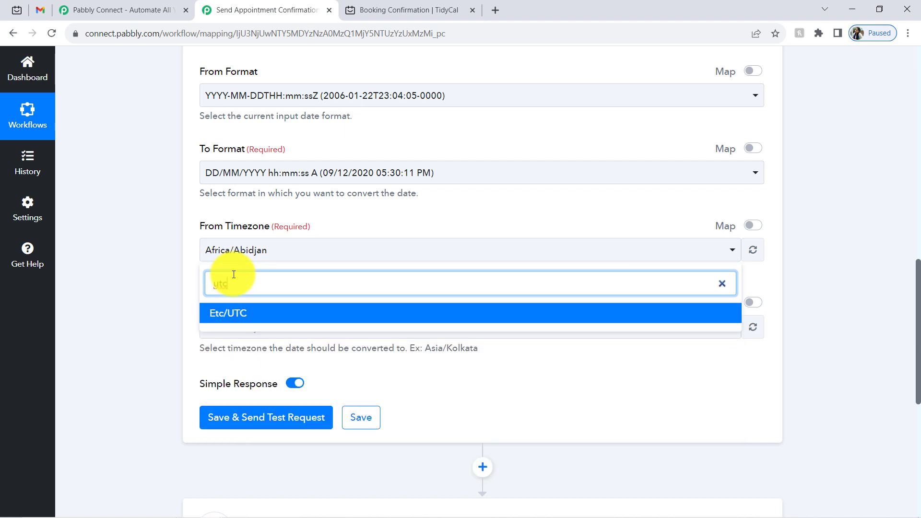
pyautogui.click(222, 315)
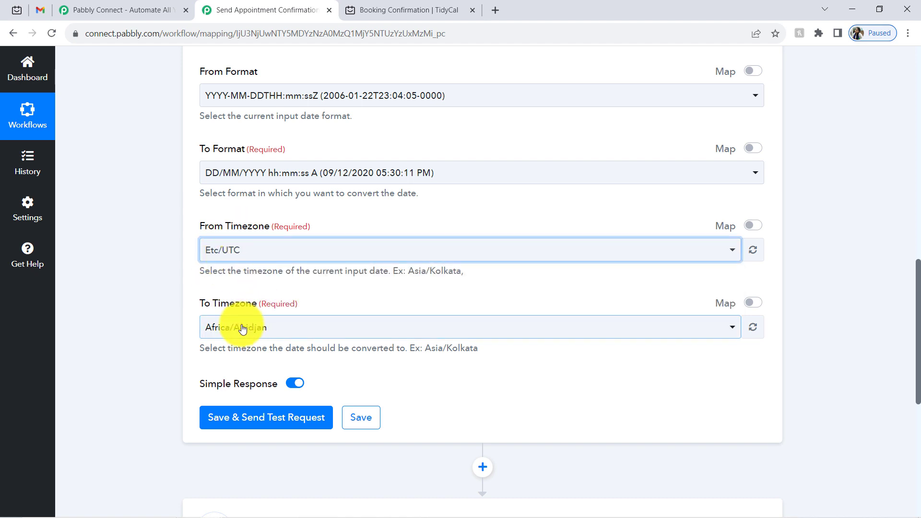
pyautogui.click(241, 329)
pyautogui.write('asi')
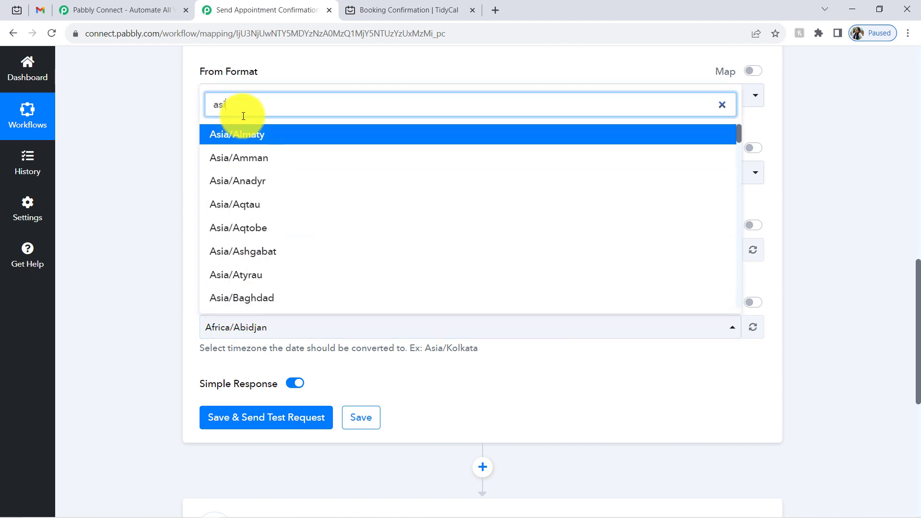
pyautogui.write('a/ko')
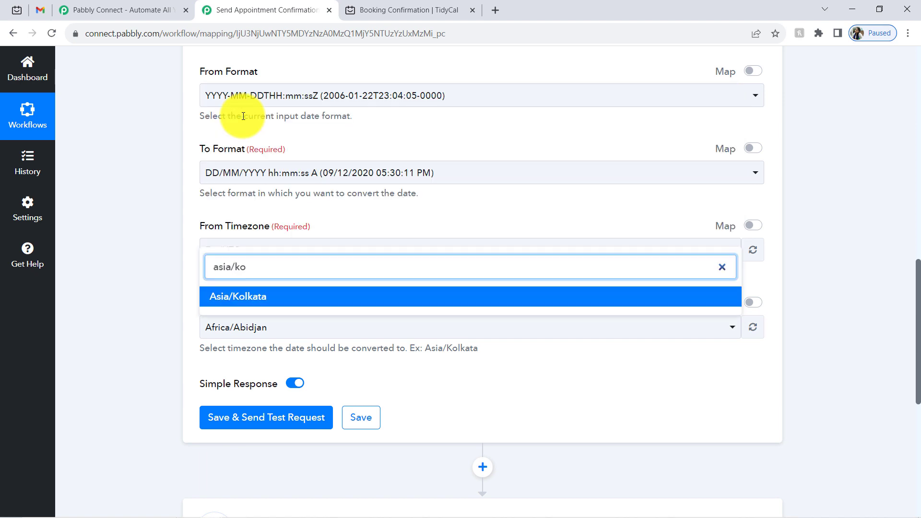
pyautogui.click(251, 297)
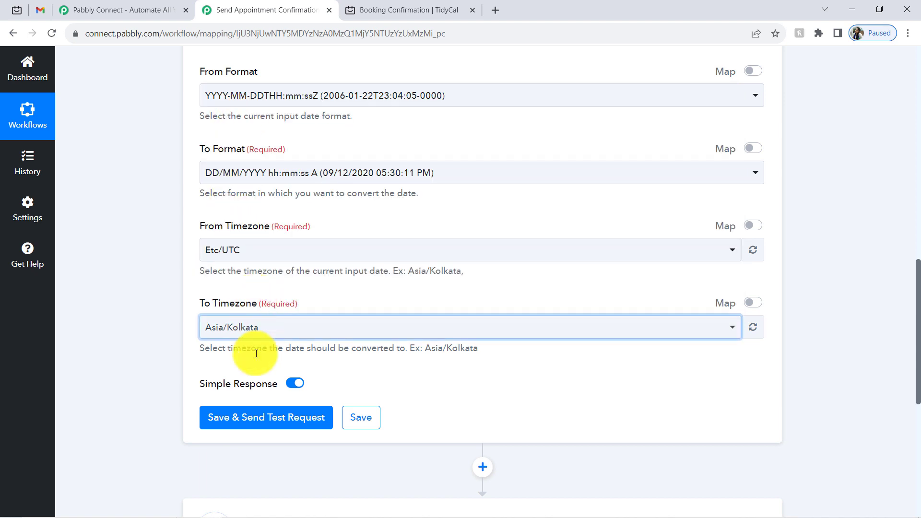
pyautogui.click(245, 418)
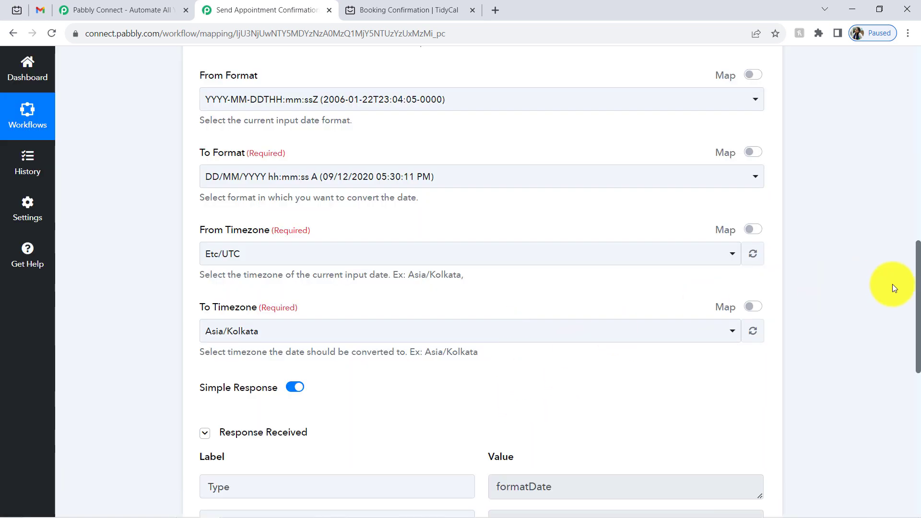
# - Check that the result 12/12/2023 02:00:00 PM matches the 2:00 pm time on TidyCal's booking confirmation
pyautogui.moveTo(917, 283); pyautogui.dragTo(919, 343)
pyautogui.moveTo(555, 329); pyautogui.dragTo(618, 324)
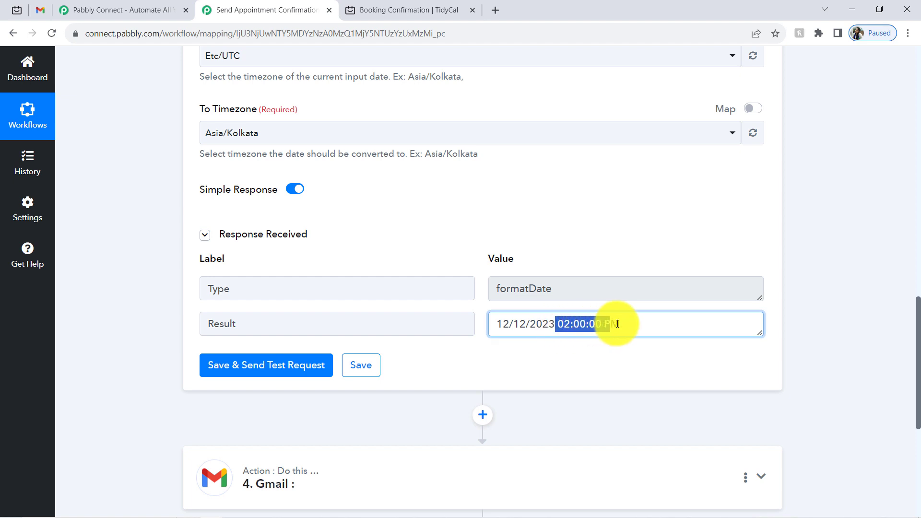
pyautogui.click(397, 9)
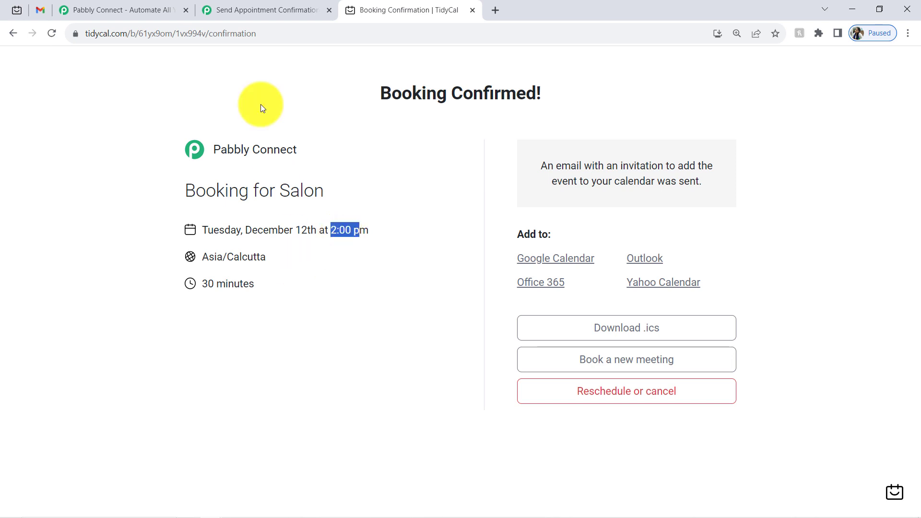
pyautogui.click(244, 9)
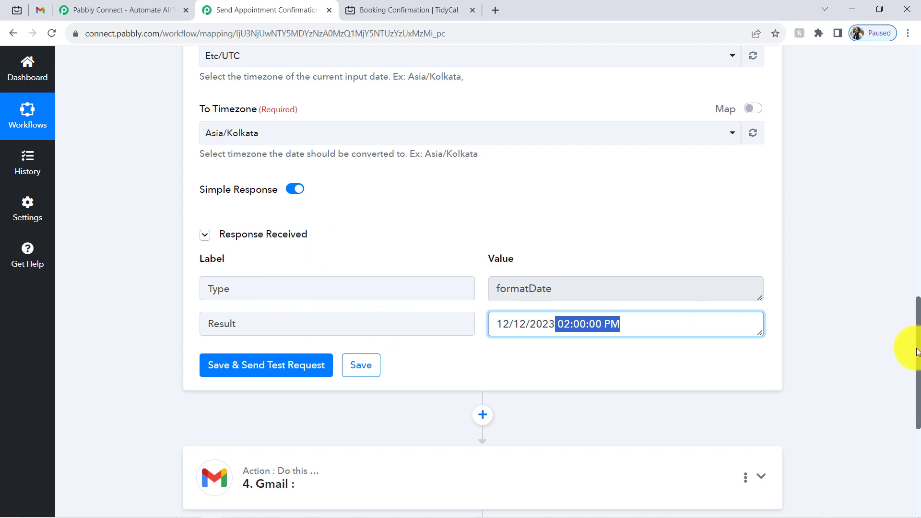
# - Expand the 4. Gmail action step for setup
pyautogui.scroll(7, 914, 343)
pyautogui.moveTo(905, 247); pyautogui.dragTo(918, 384)
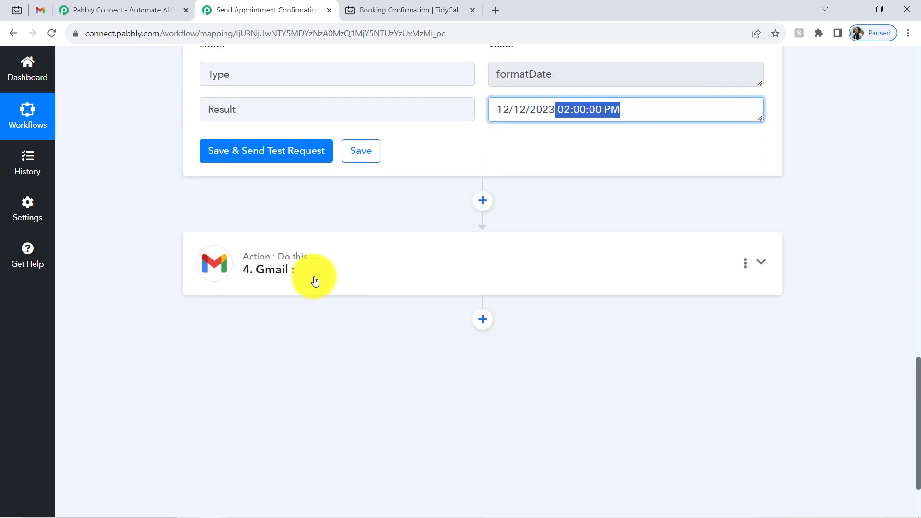
pyautogui.click(312, 278)
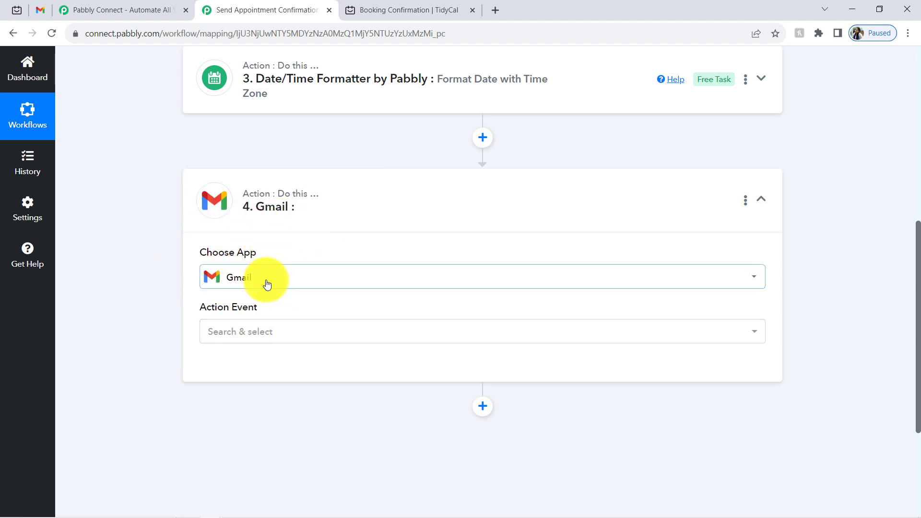
# - Choose the Gmail Send Email action and authorize a new Gmail connection with the Google account
pyautogui.click(237, 330)
pyautogui.click(243, 401)
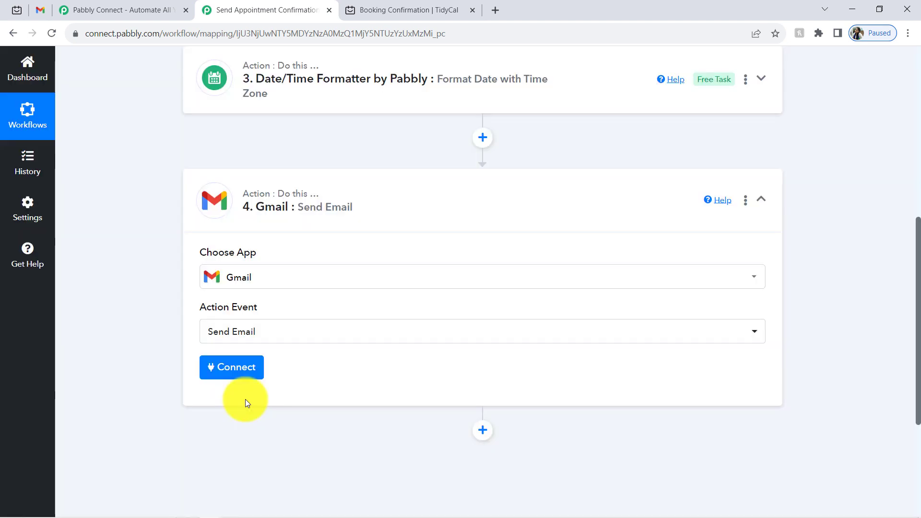
pyautogui.click(217, 367)
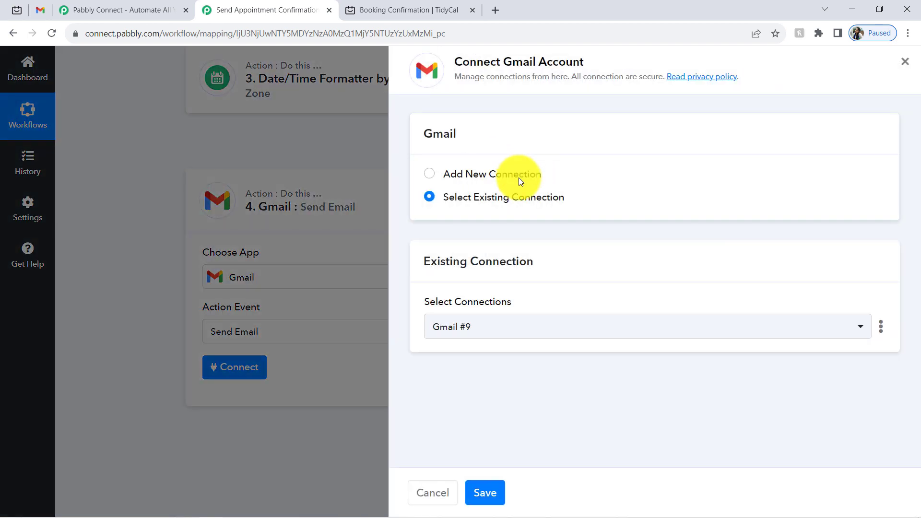
pyautogui.click(519, 176)
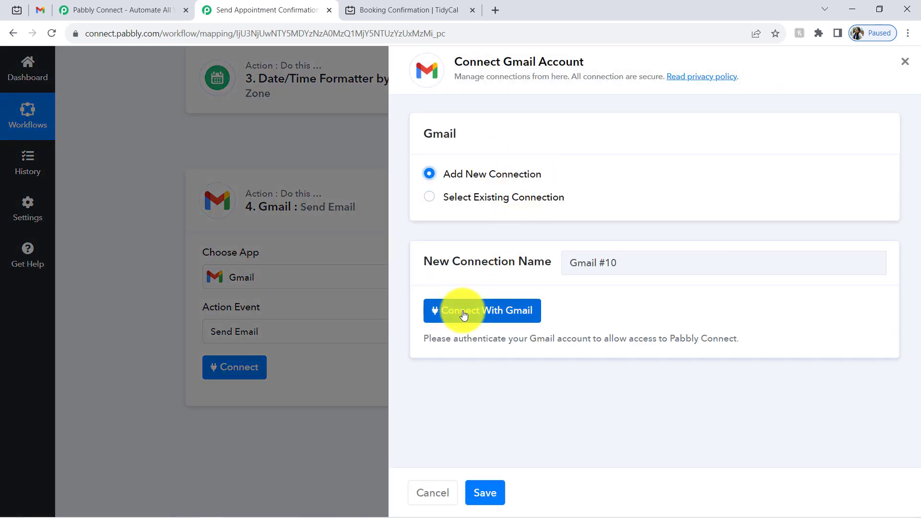
pyautogui.click(453, 310)
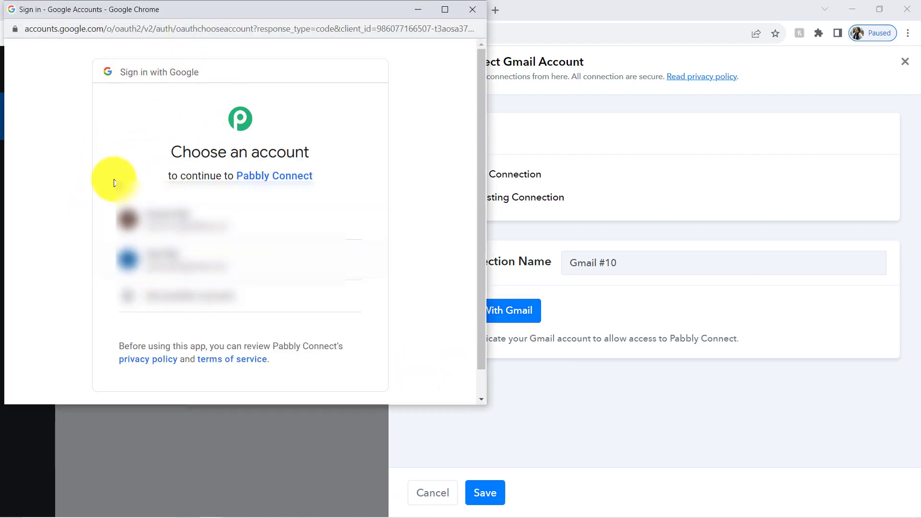
pyautogui.click(162, 220)
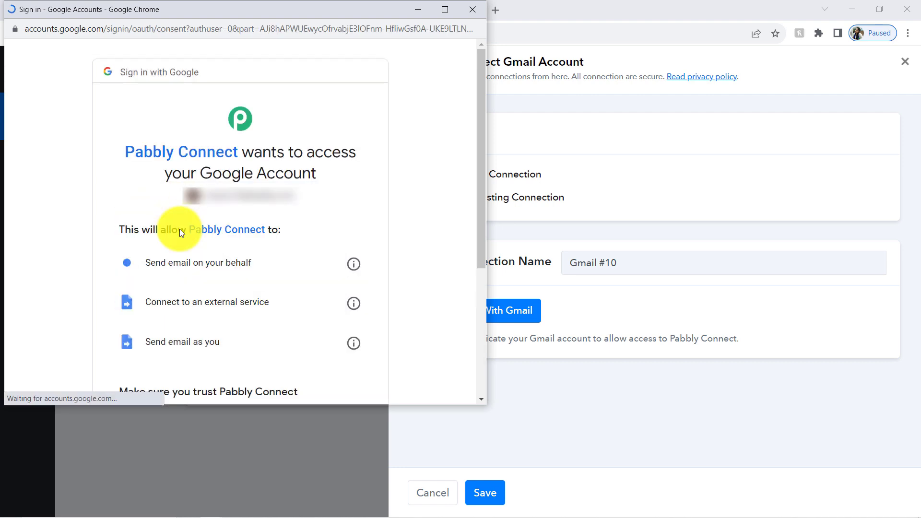
pyautogui.moveTo(483, 209); pyautogui.dragTo(400, 369)
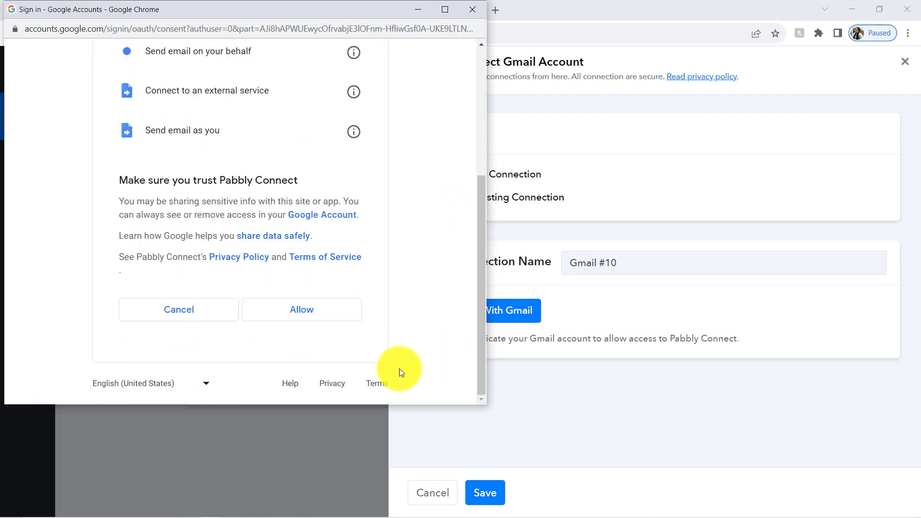
pyautogui.click(308, 316)
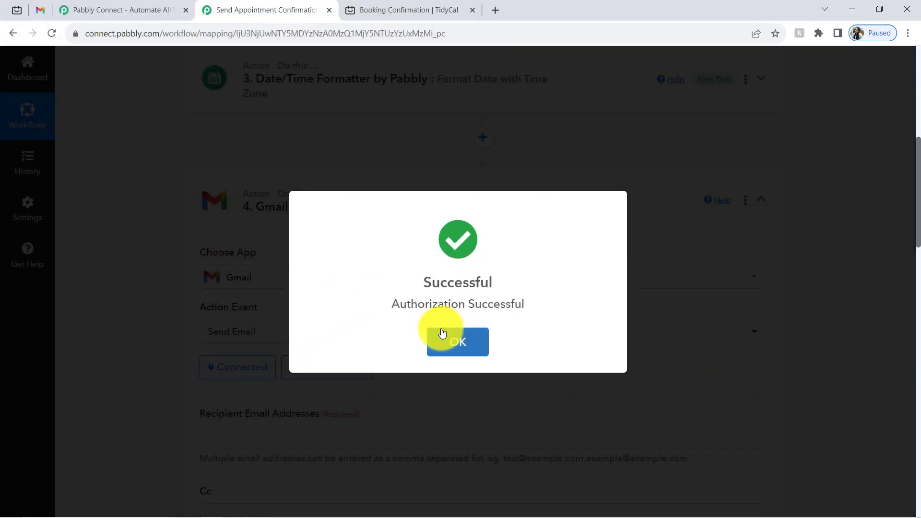
pyautogui.click(442, 331)
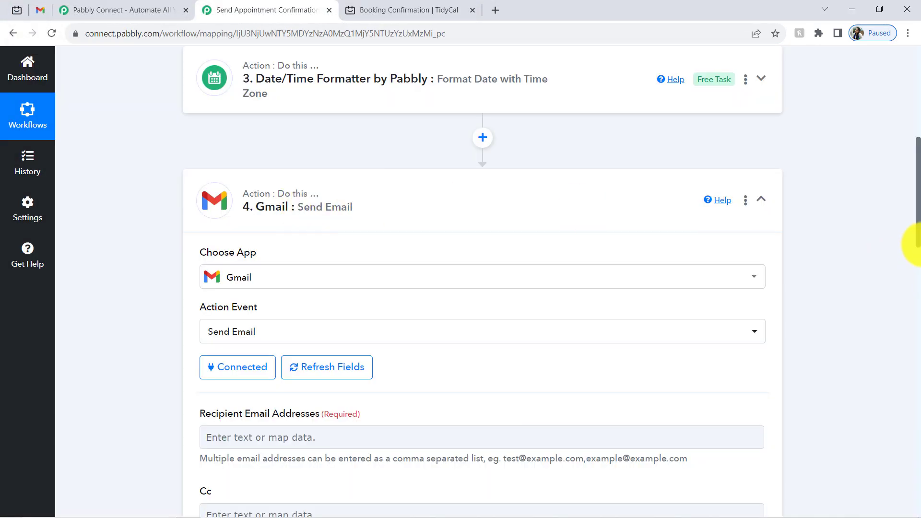
# - Review the Recipient Email Addresses field and its multiple-address example
pyautogui.scroll(-3, 909, 208)
pyautogui.scroll(-2, 907, 239)
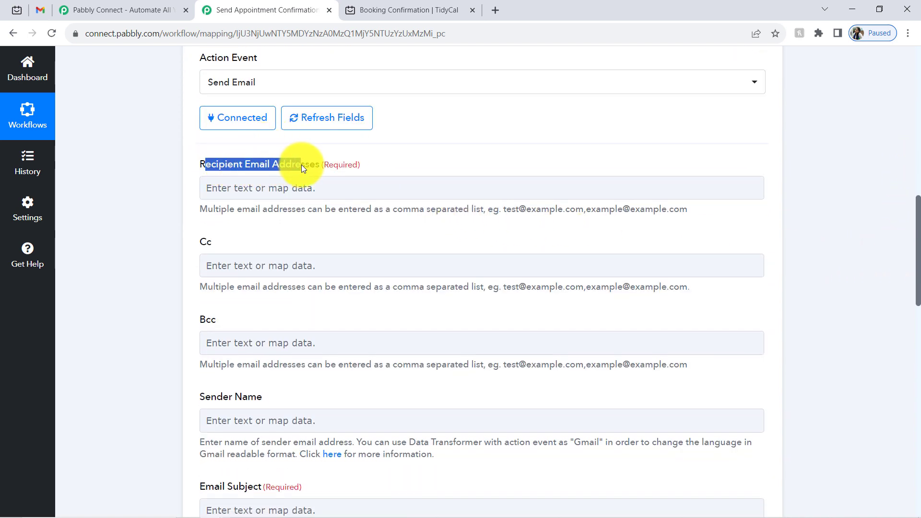
pyautogui.click(254, 171)
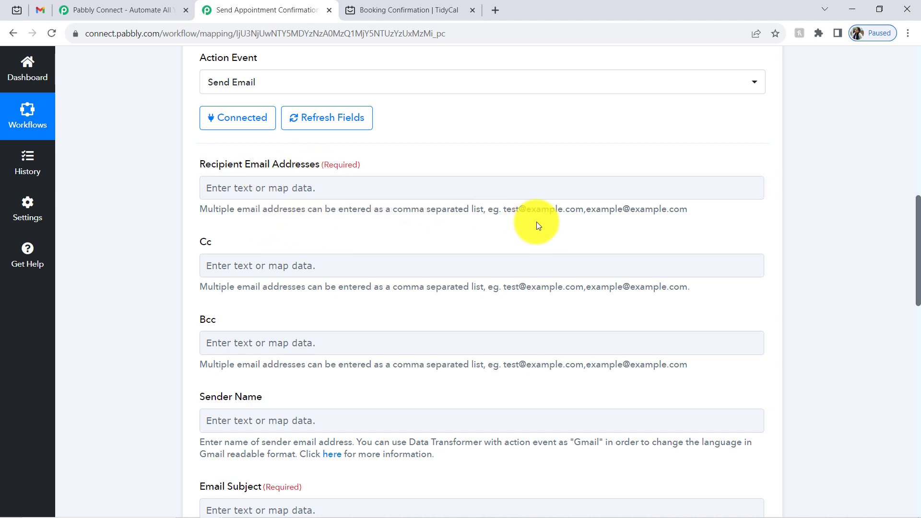
pyautogui.moveTo(506, 209); pyautogui.dragTo(649, 210)
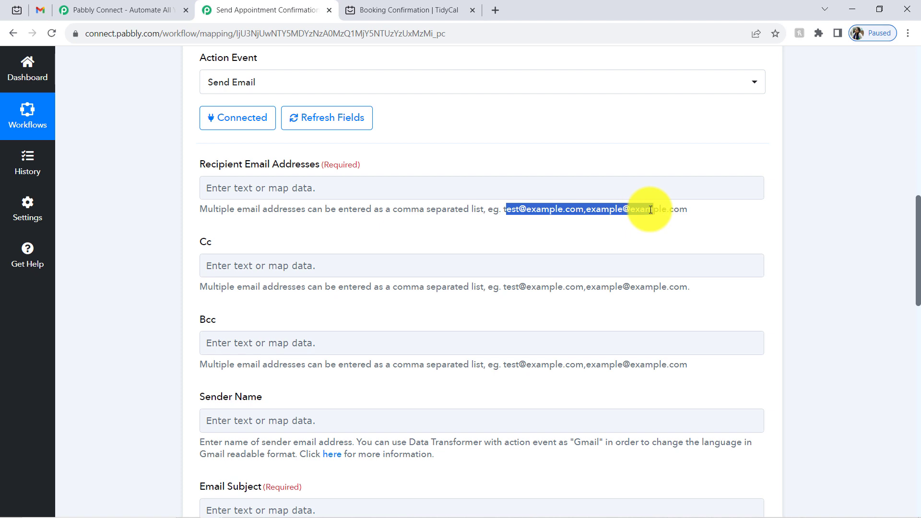
pyautogui.click(650, 210)
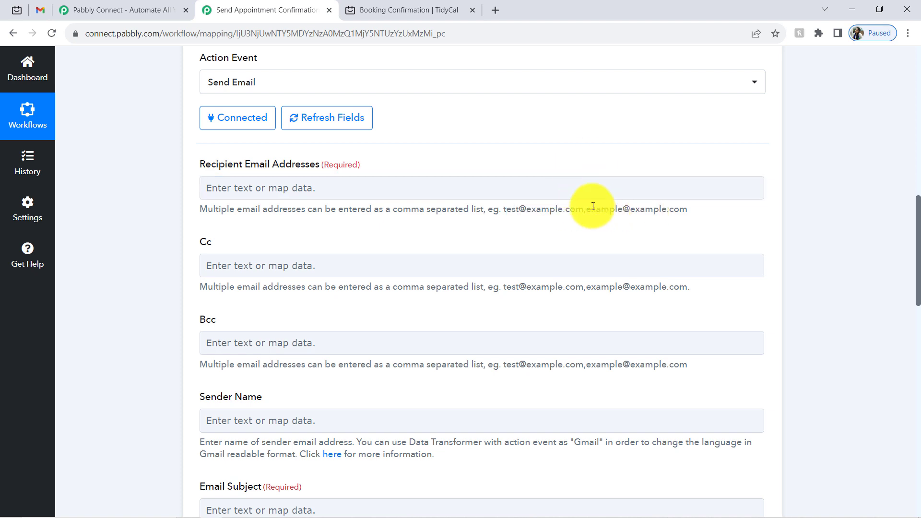
pyautogui.moveTo(511, 209); pyautogui.dragTo(655, 209)
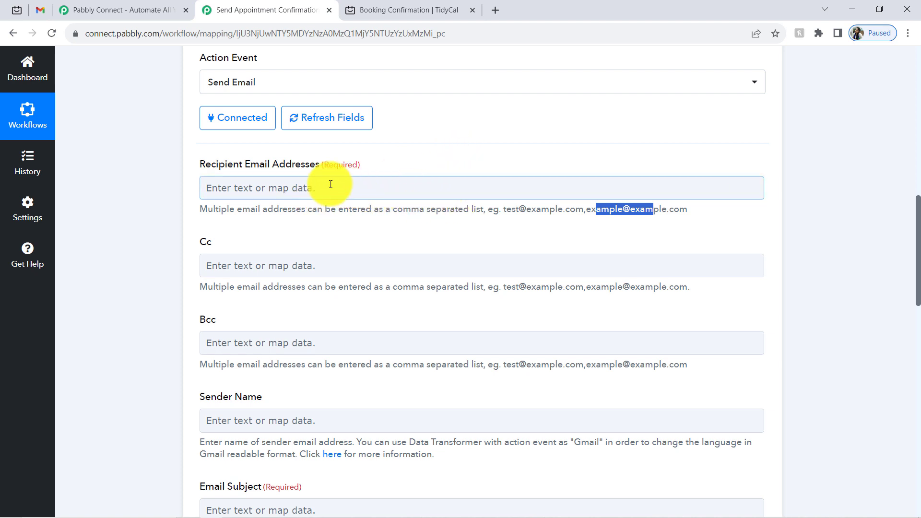
# - Map Res1 Contact Email from Tidycal: New Booking into the recipient field, found by searching '@'
pyautogui.click(331, 185)
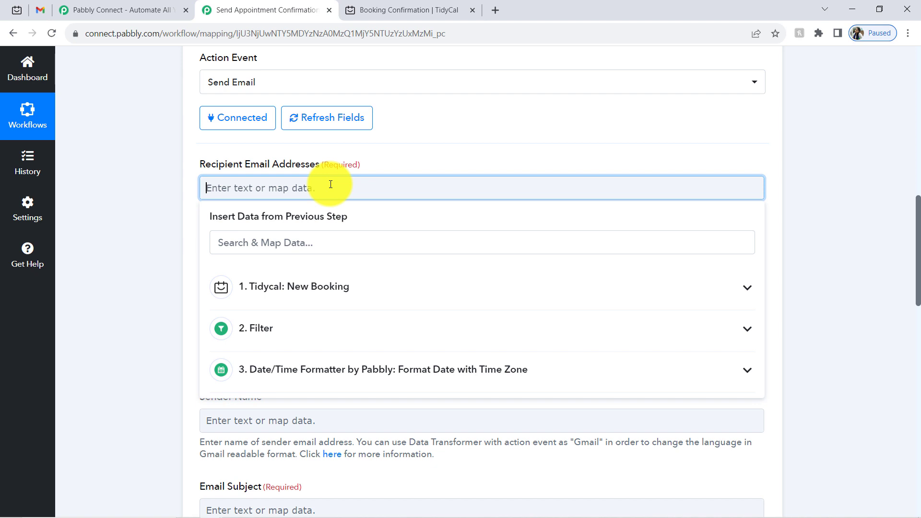
pyautogui.click(300, 294)
pyautogui.click(269, 250)
pyautogui.write('@')
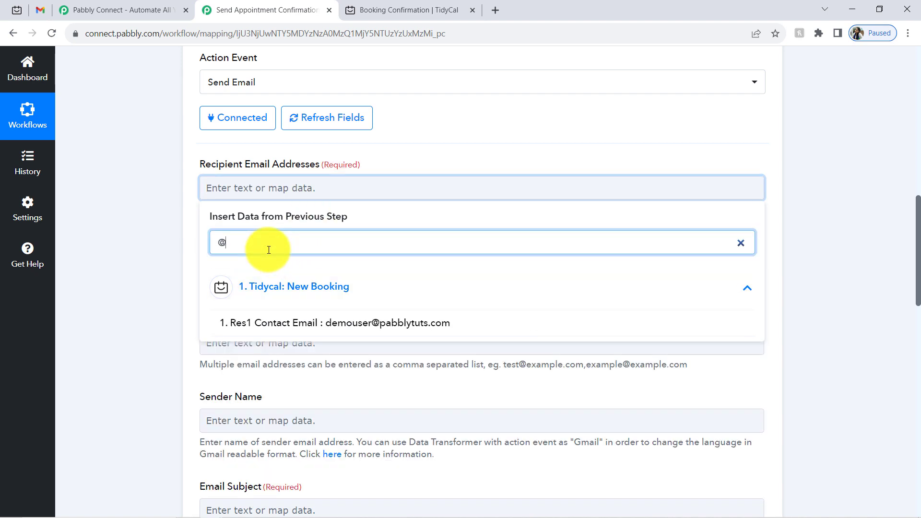
pyautogui.click(288, 323)
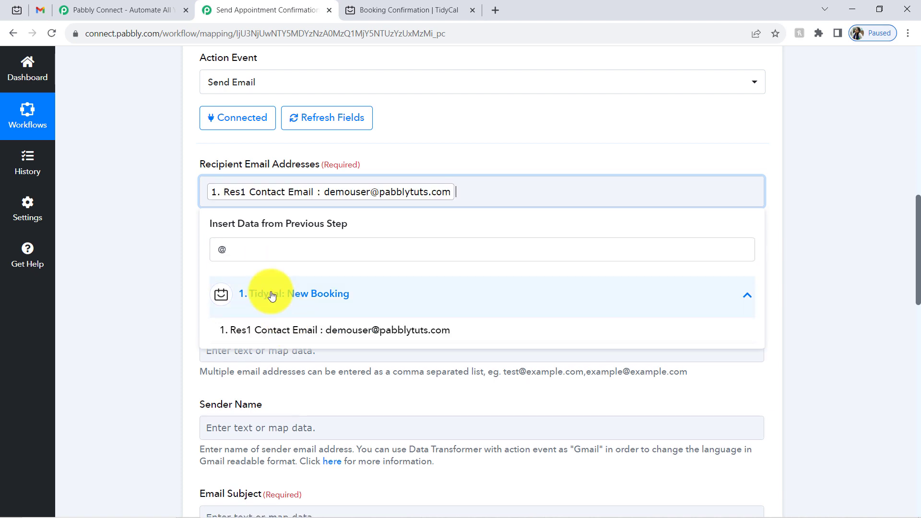
pyautogui.click(159, 202)
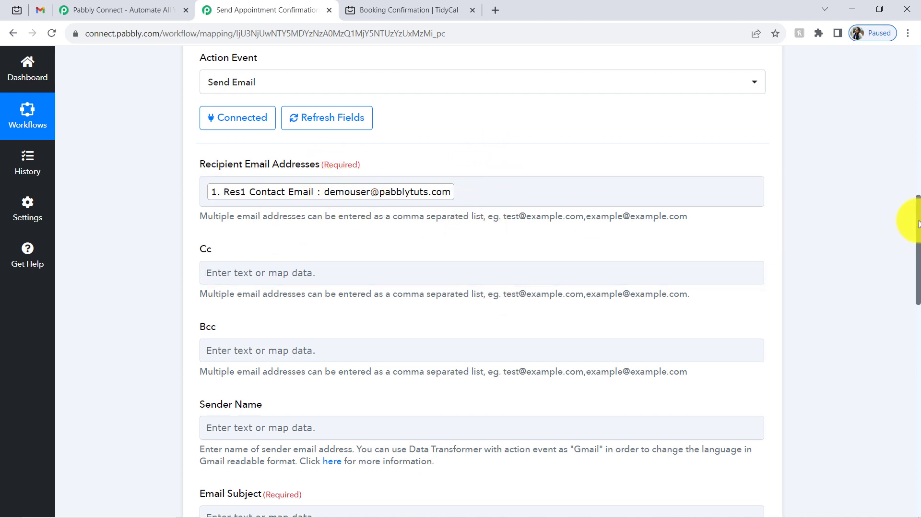
pyautogui.moveTo(919, 224); pyautogui.dragTo(910, 294)
# - Set the sender name to ABC Salon Team
pyautogui.click(220, 138)
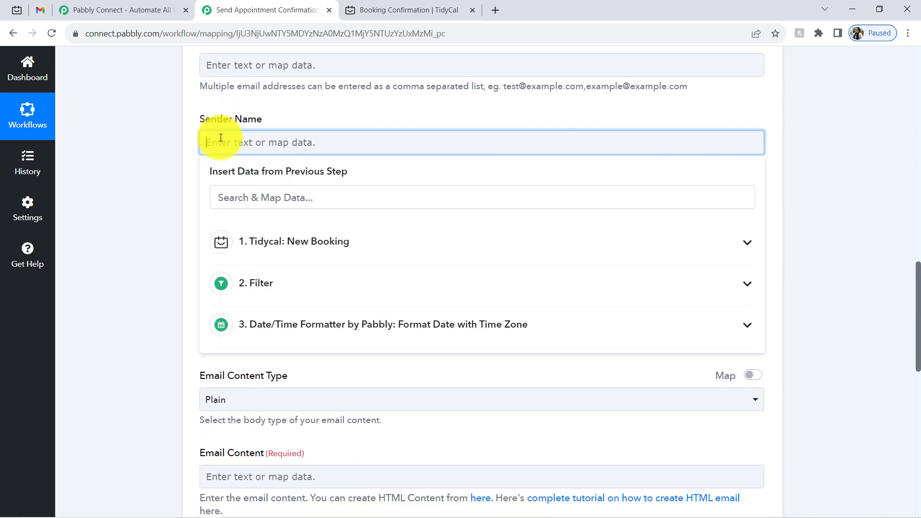
pyautogui.write('ABC Salon Team')
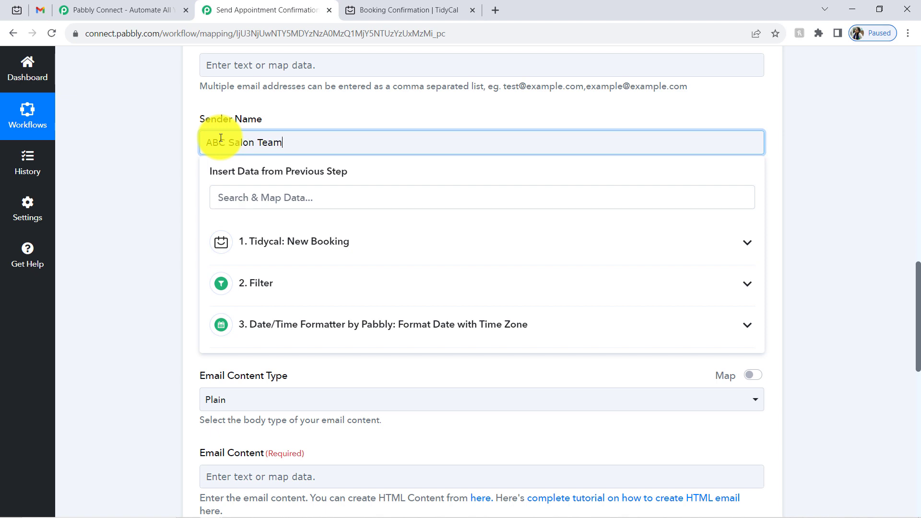
pyautogui.click(146, 198)
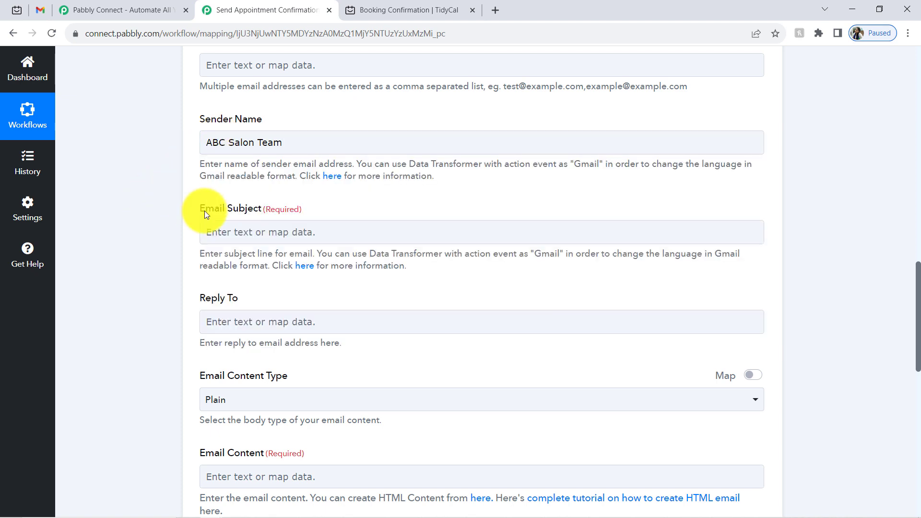
# - Insert Res1 Contact Name into the subject, then remove the misplaced insertion
pyautogui.click(214, 230)
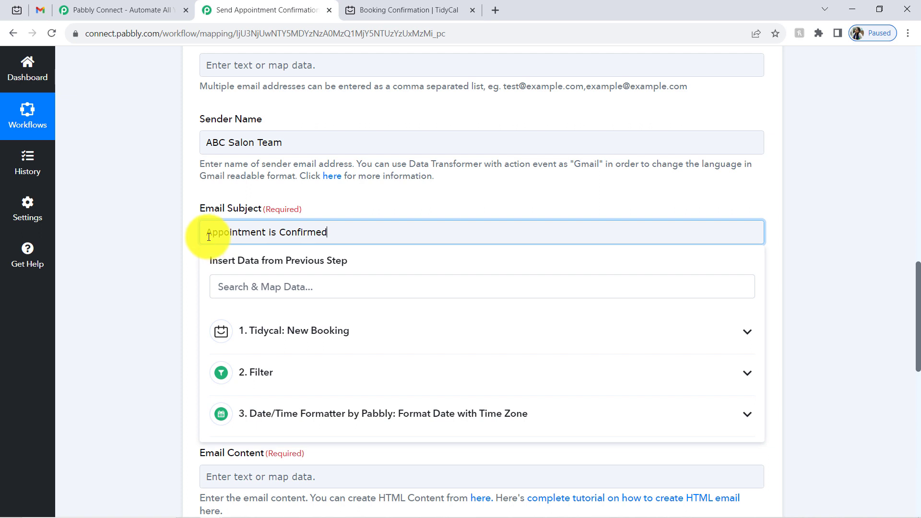
pyautogui.press('Return')
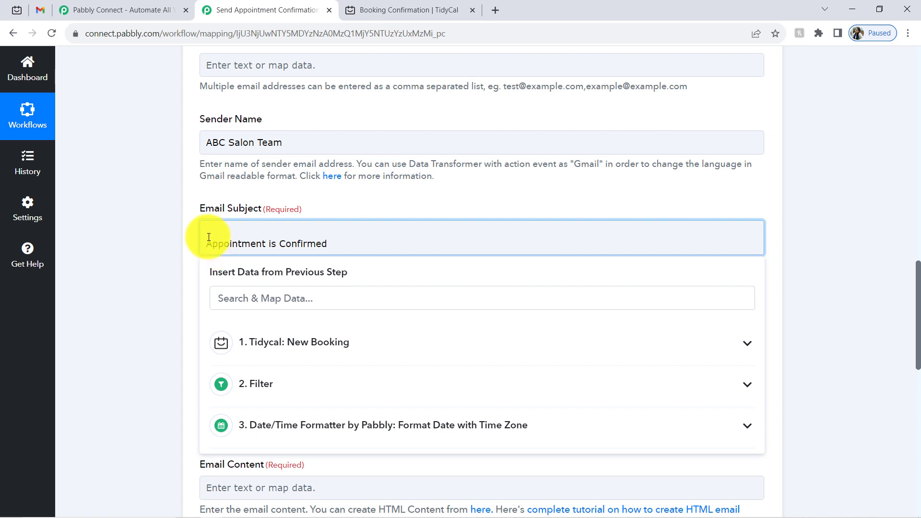
pyautogui.click(243, 343)
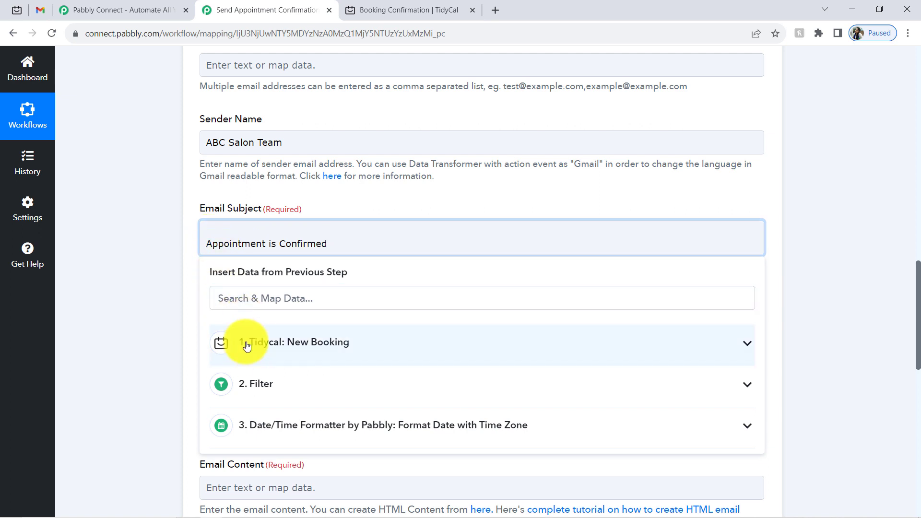
pyautogui.write('dem')
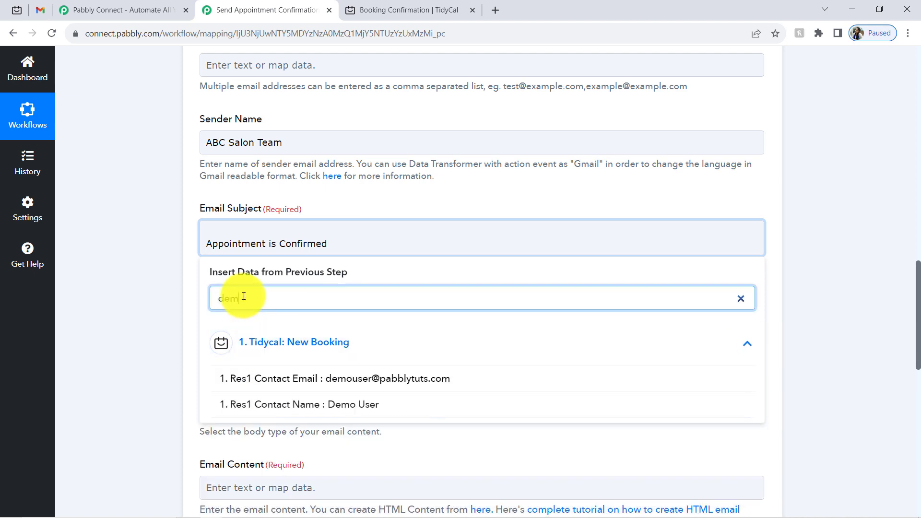
pyautogui.click(277, 405)
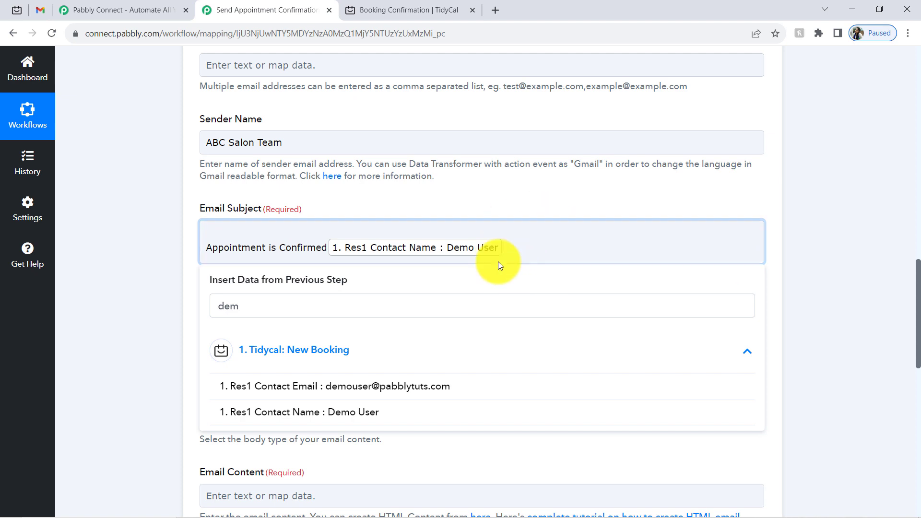
pyautogui.click(506, 243)
pyautogui.press('BackSpace')
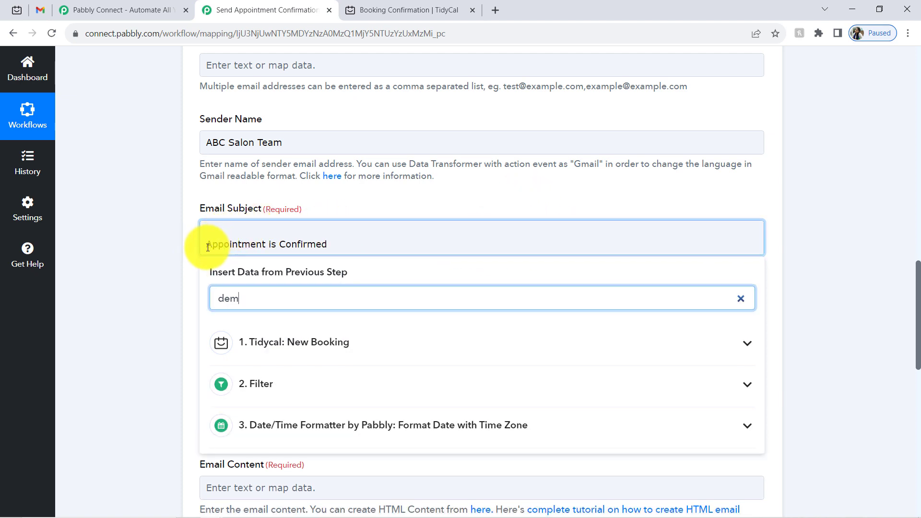
pyautogui.press('BackSpace')
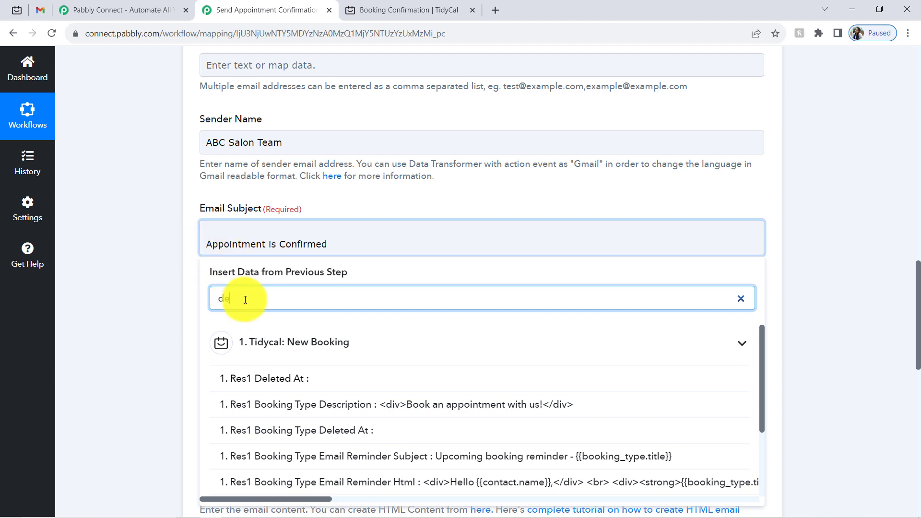
# - Make the subject Res1 Contact Name followed by ', Appointment is Confirmed!'
pyautogui.click(216, 252)
pyautogui.write('m')
pyautogui.click(300, 403)
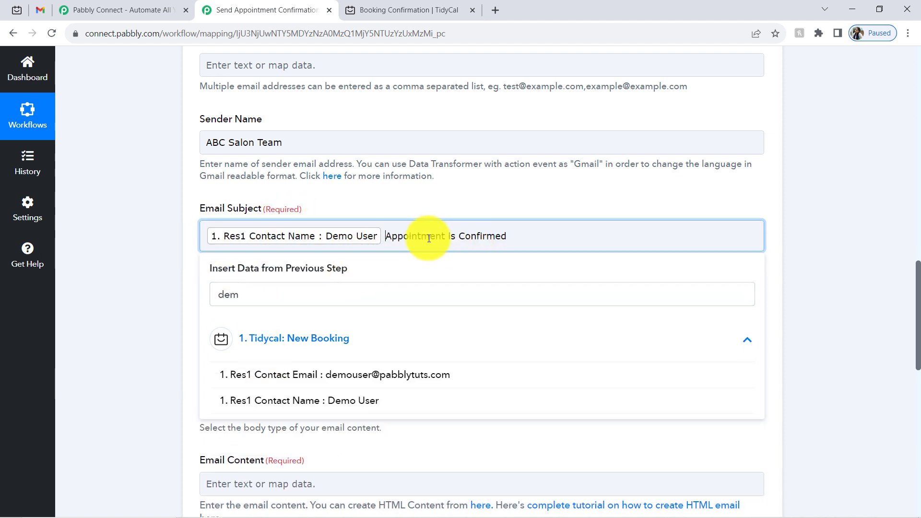
pyautogui.write(',')
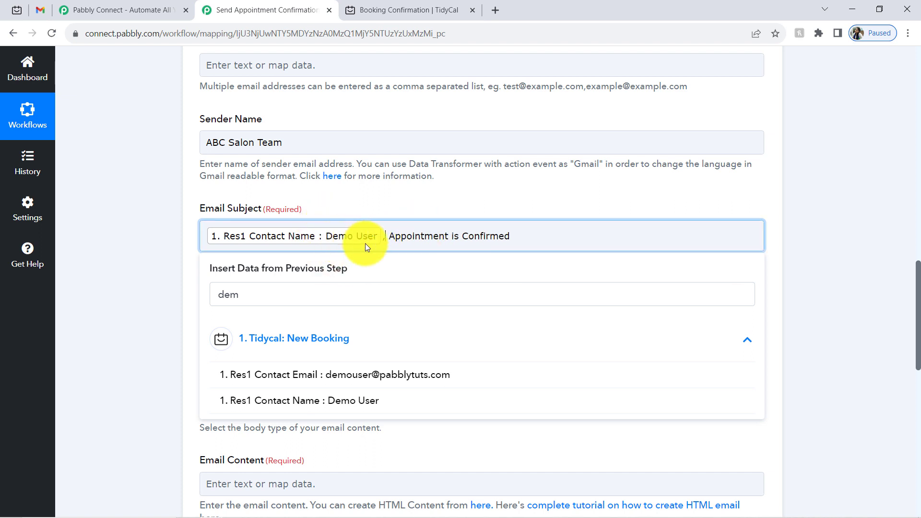
pyautogui.click(525, 235)
pyautogui.write('!')
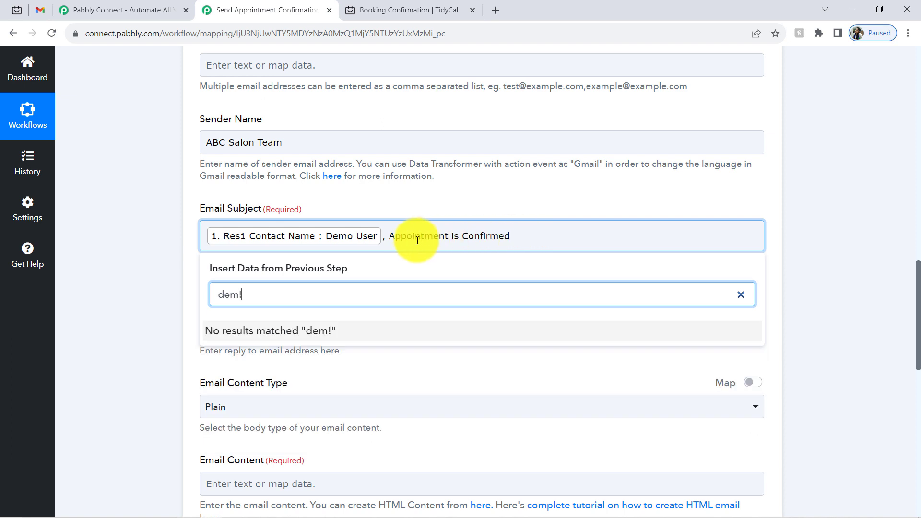
pyautogui.click(128, 288)
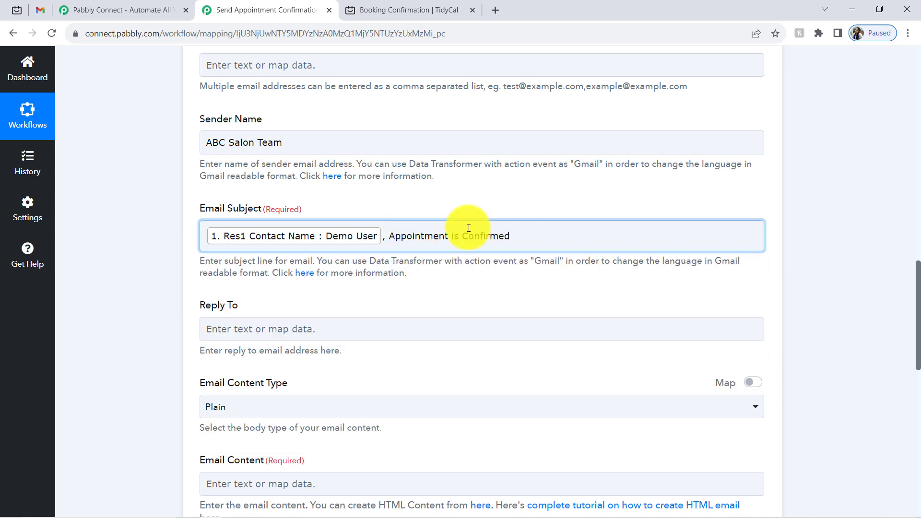
pyautogui.click(531, 231)
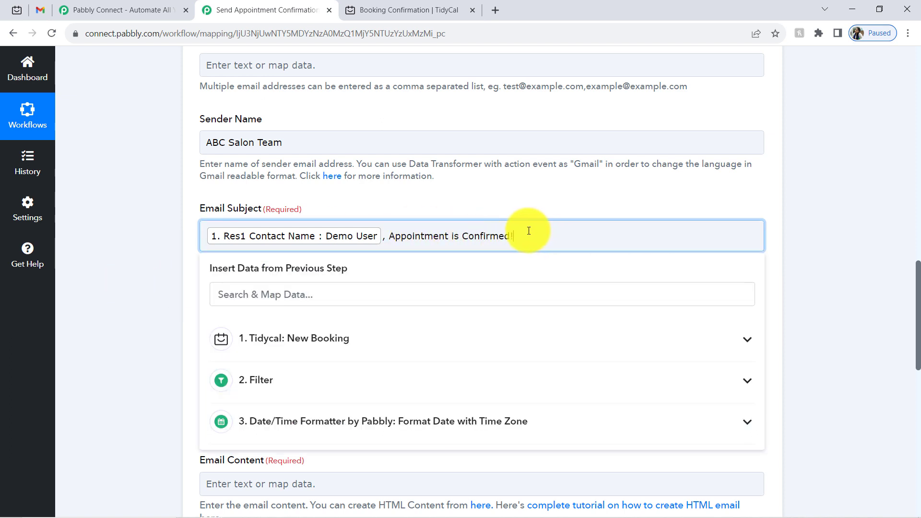
pyautogui.click(477, 217)
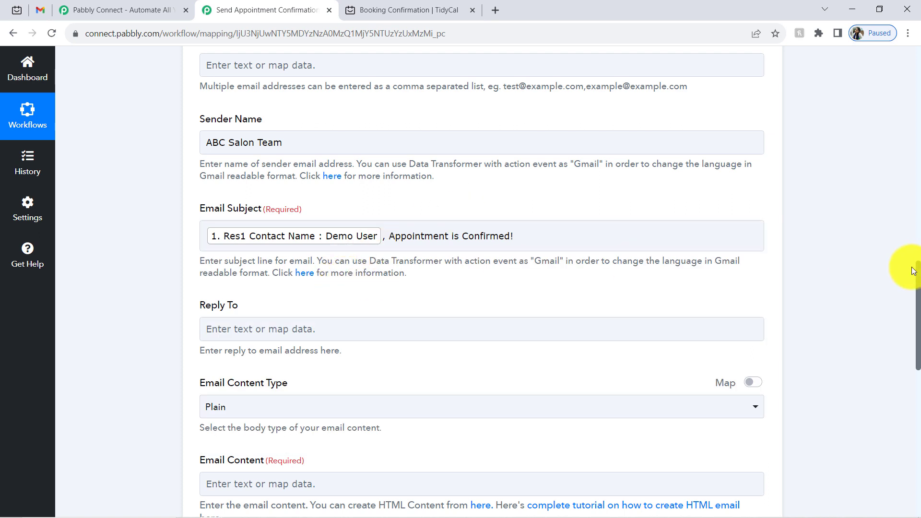
pyautogui.moveTo(919, 276); pyautogui.dragTo(919, 341)
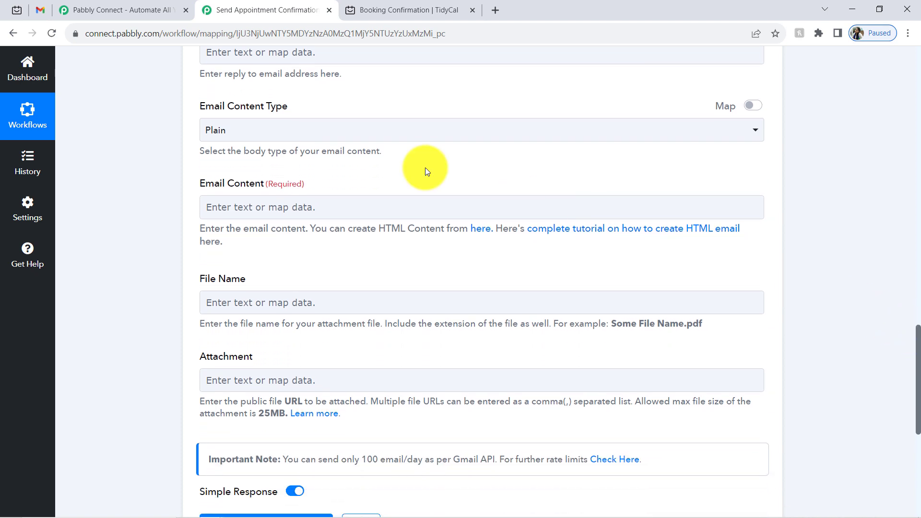
pyautogui.click(253, 133)
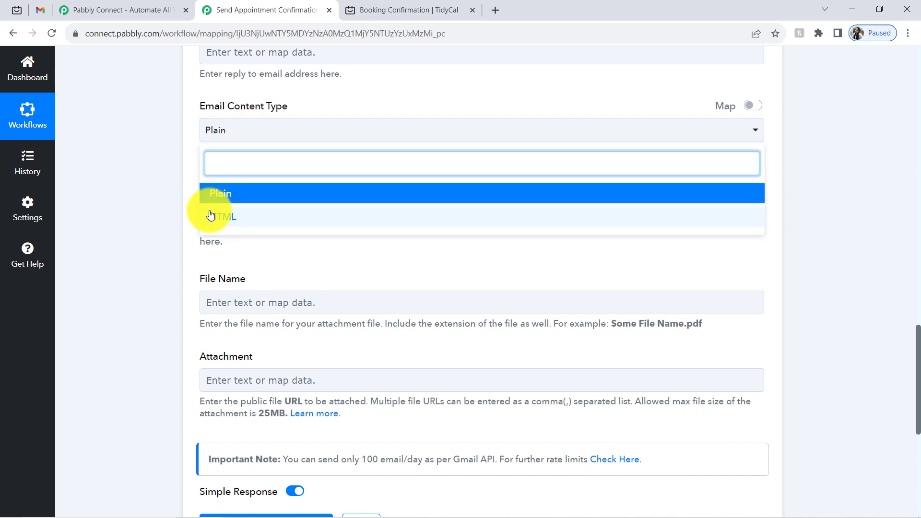
# - Keep the Email Content Type set to Plain
pyautogui.click(168, 220)
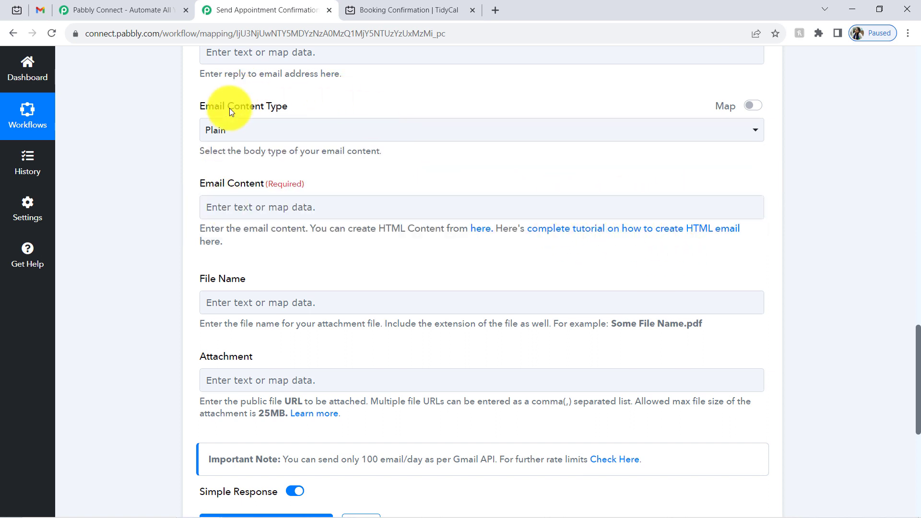
pyautogui.click(230, 130)
pyautogui.click(218, 191)
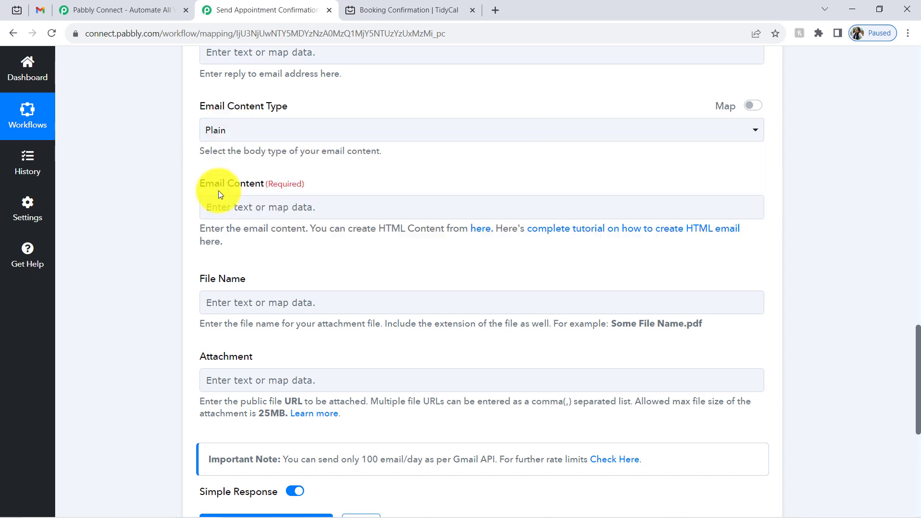
pyautogui.moveTo(205, 183); pyautogui.dragTo(276, 188)
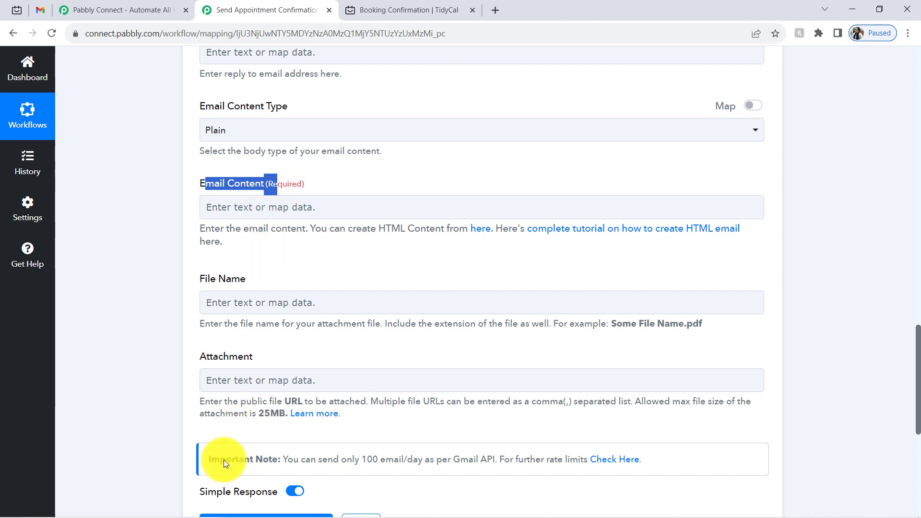
# - Select and copy the drafted appointment message from Notepad
pyautogui.click(254, 514)
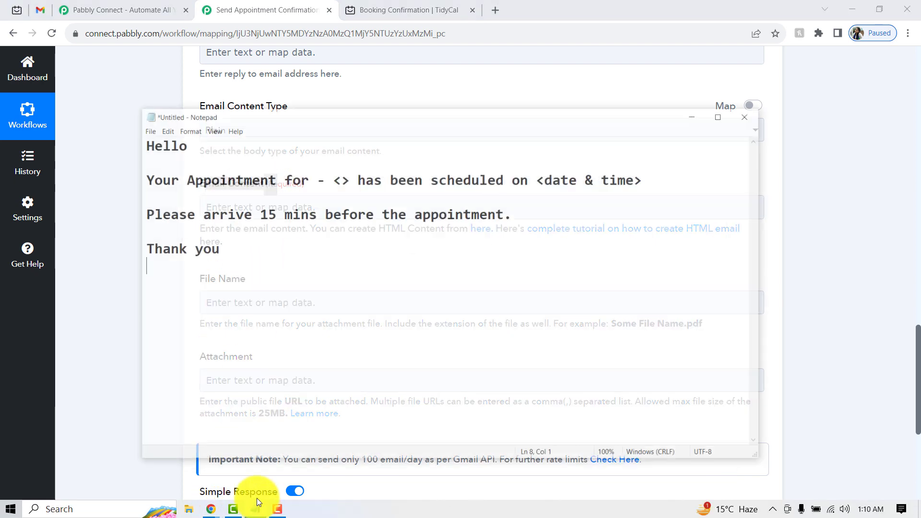
pyautogui.moveTo(231, 226); pyautogui.dragTo(126, 121)
pyautogui.click(119, 133)
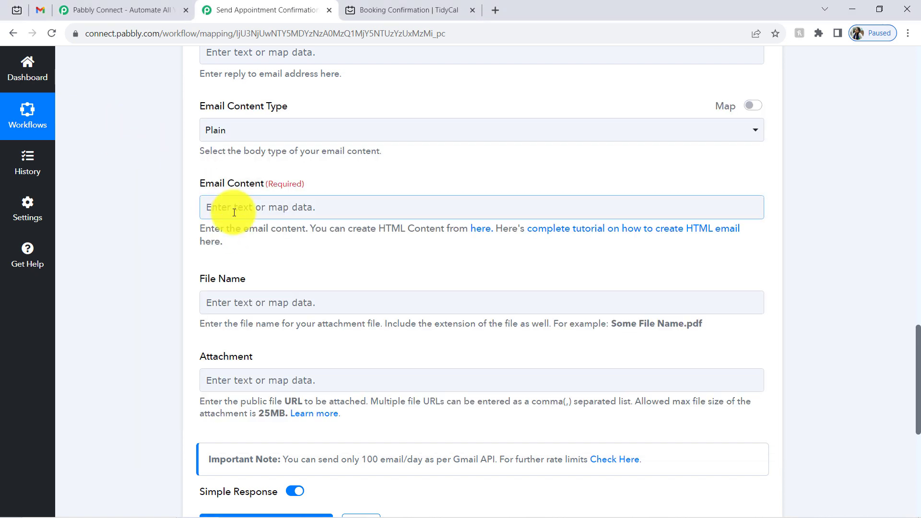
# - Paste the appointment message into Email Content and insert the contact name after Hello
pyautogui.click(219, 211)
pyautogui.write('HelloYour Appointment for - <> has been scheduled on <date & time>Please arrive 15 mins before the appointment.Thank you')
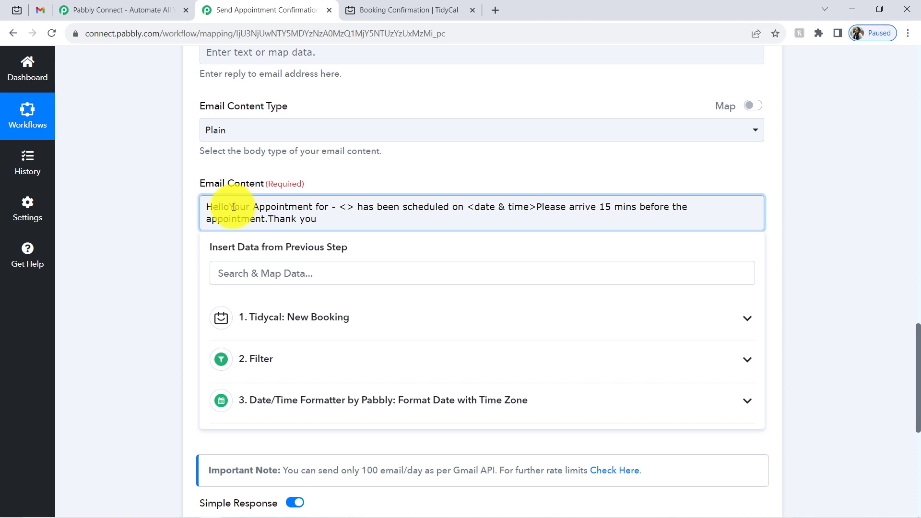
pyautogui.click(234, 207)
pyautogui.press('Return')
pyautogui.press('Return')
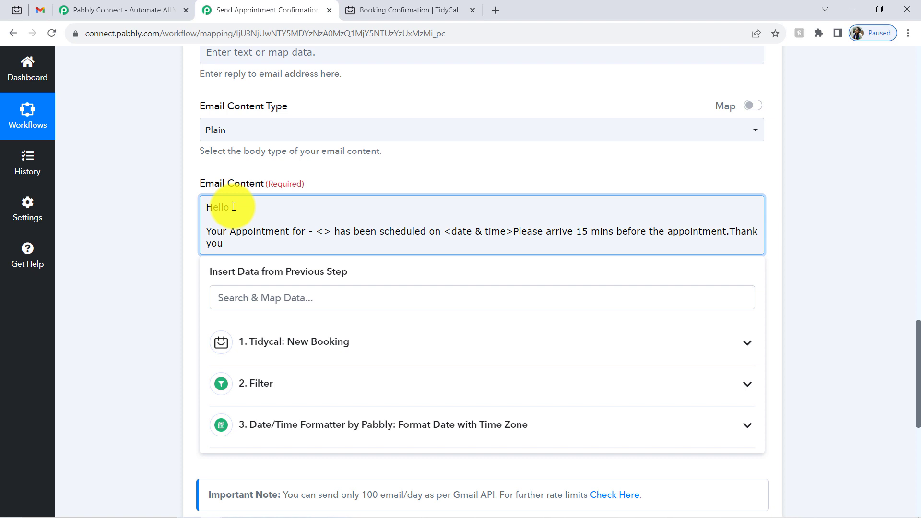
pyautogui.click(228, 300)
pyautogui.write('d')
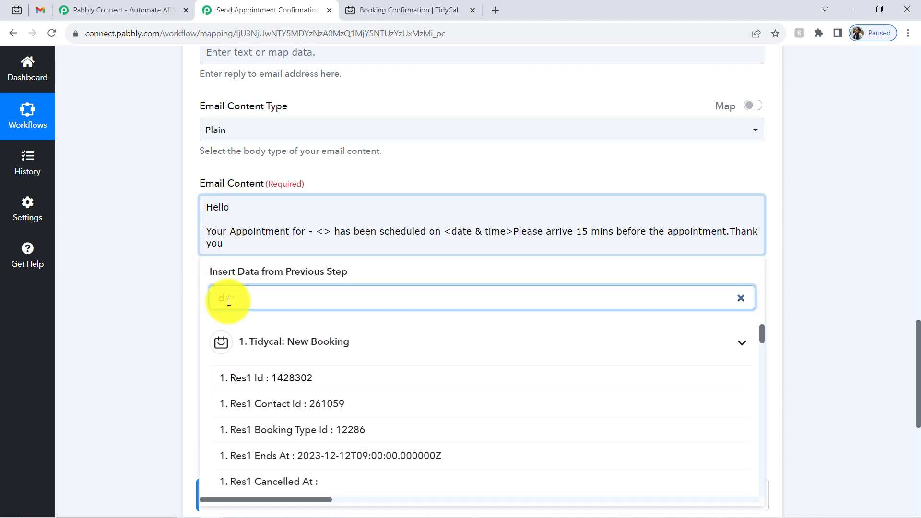
pyautogui.write('em')
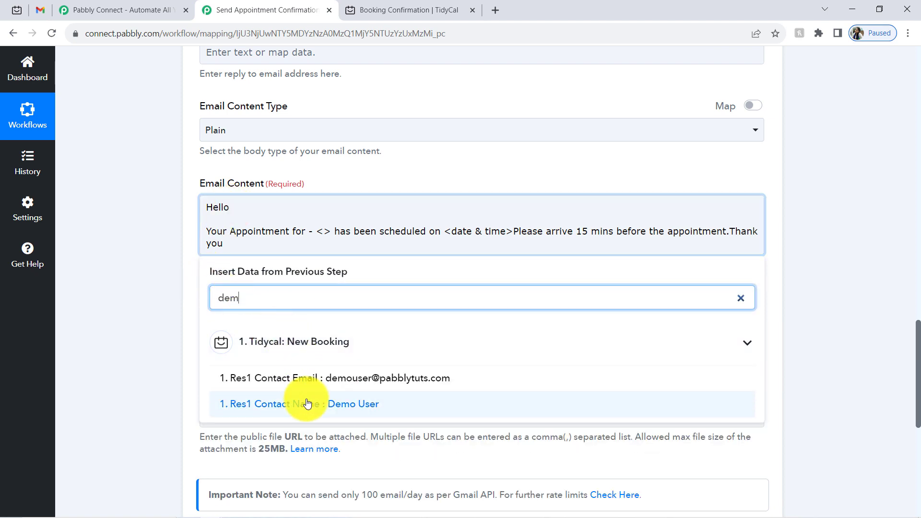
pyautogui.click(308, 405)
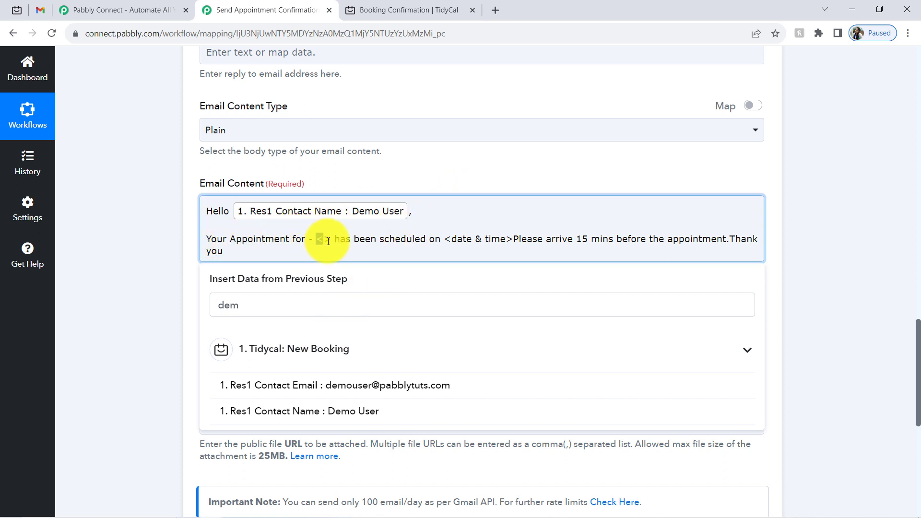
# - Replace the <> placeholder with the TidyCal Booking Type Title
pyautogui.press('BackSpace')
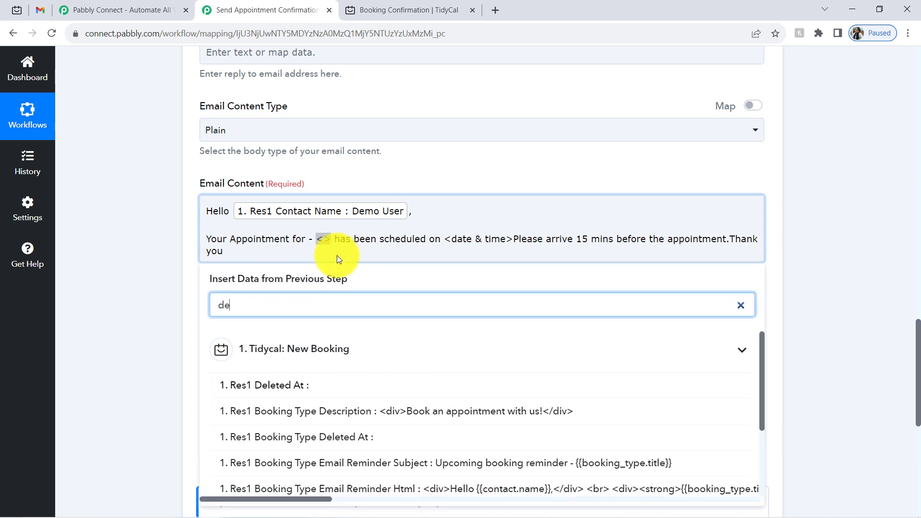
pyautogui.moveTo(333, 240); pyautogui.dragTo(319, 240)
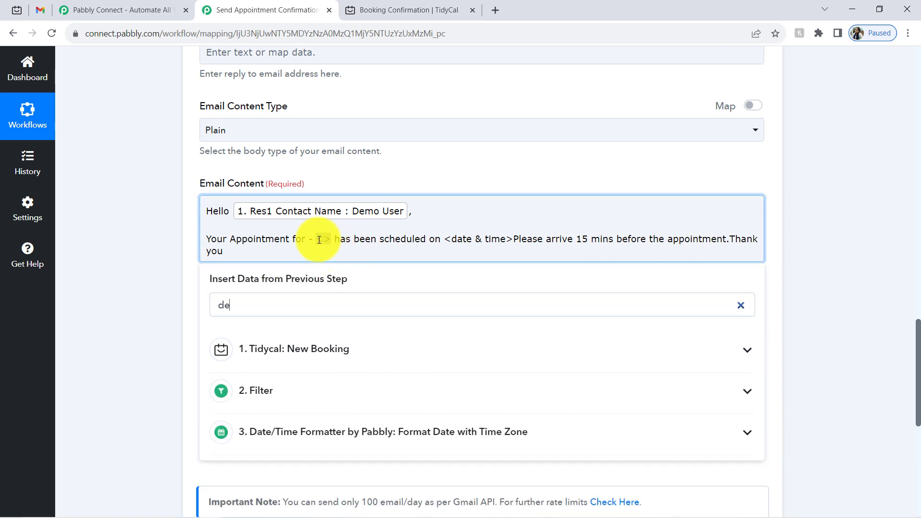
pyautogui.press('BackSpace')
pyautogui.press('BackSpace')
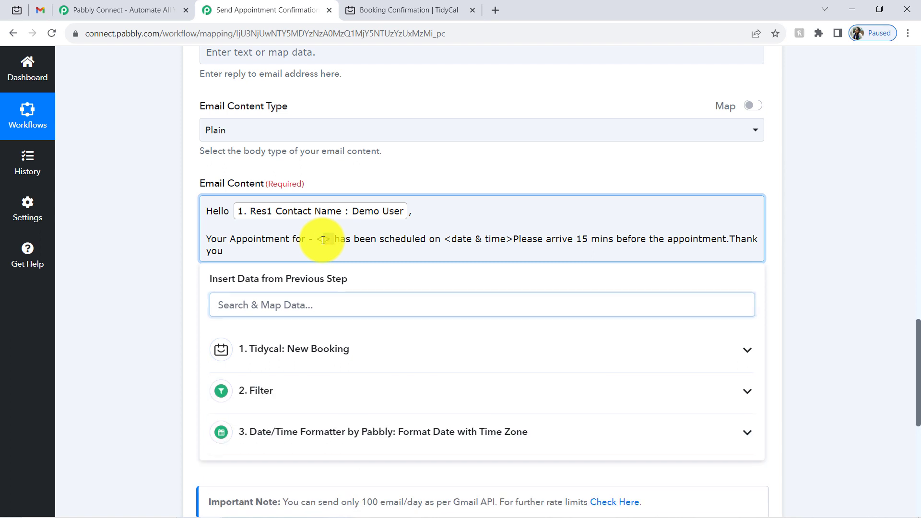
pyautogui.click(252, 302)
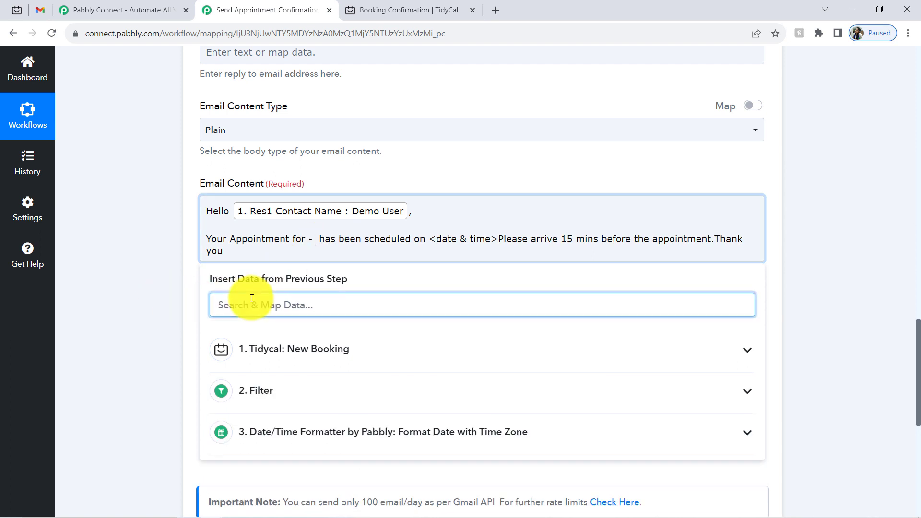
pyautogui.write('title')
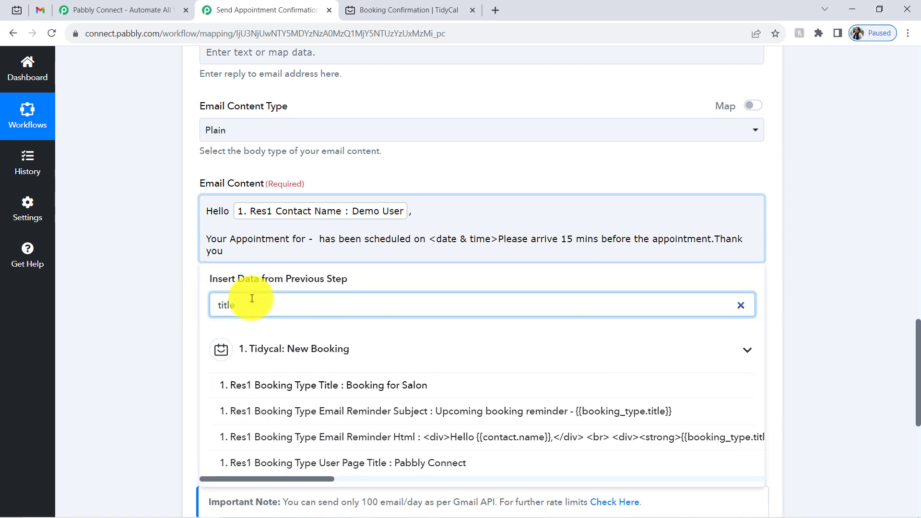
pyautogui.click(308, 385)
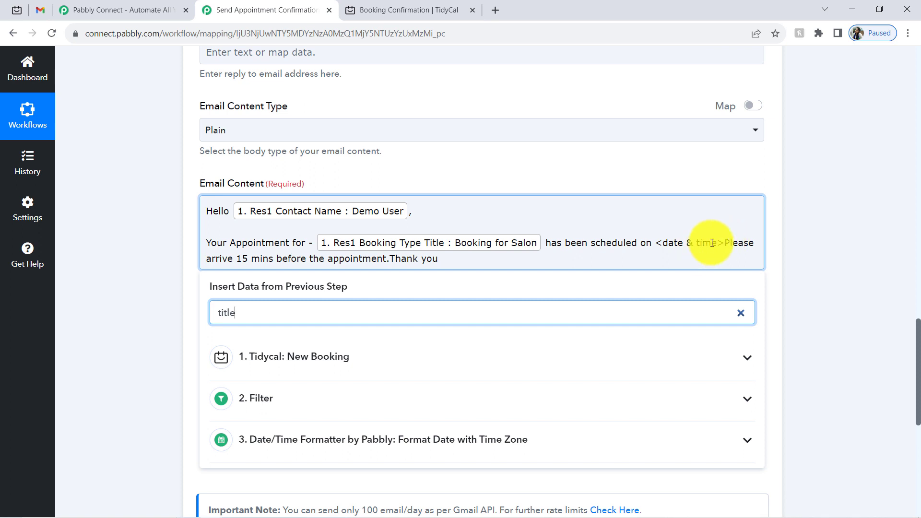
# - Replace the <date & time> placeholder with the Date/Time Formatter Result, starting the arrival reminder on a new line
pyautogui.click(725, 242)
pyautogui.write('.')
pyautogui.press('Return')
pyautogui.press('Return')
pyautogui.moveTo(717, 242); pyautogui.dragTo(657, 246)
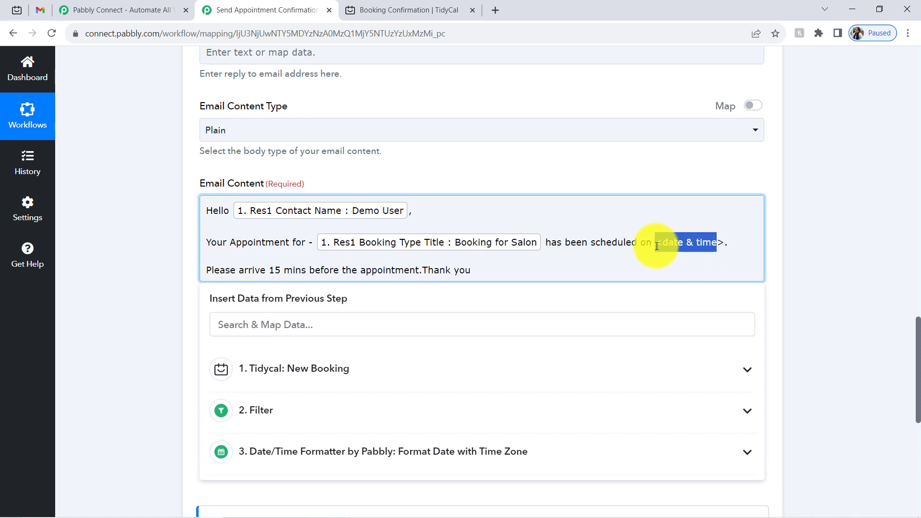
pyautogui.press('BackSpace')
pyautogui.press('Delete')
pyautogui.click(372, 325)
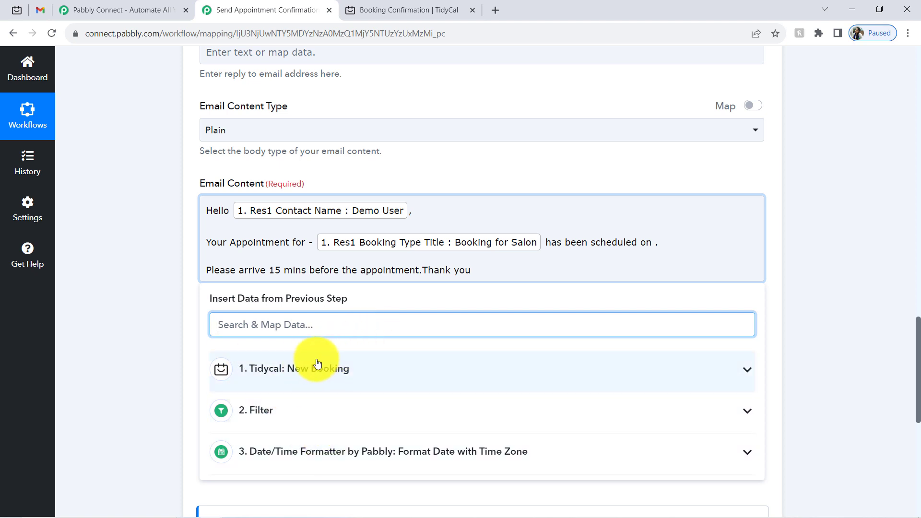
pyautogui.click(302, 449)
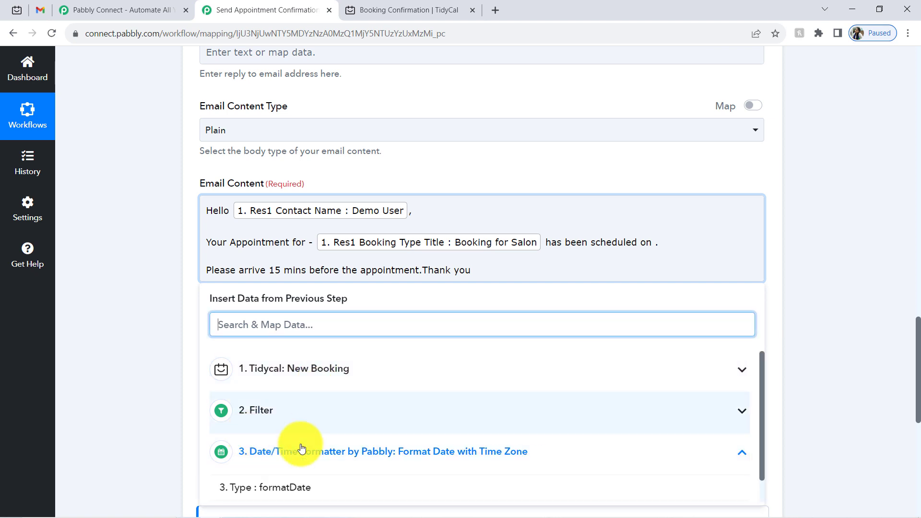
pyautogui.moveTo(918, 343); pyautogui.dragTo(916, 371)
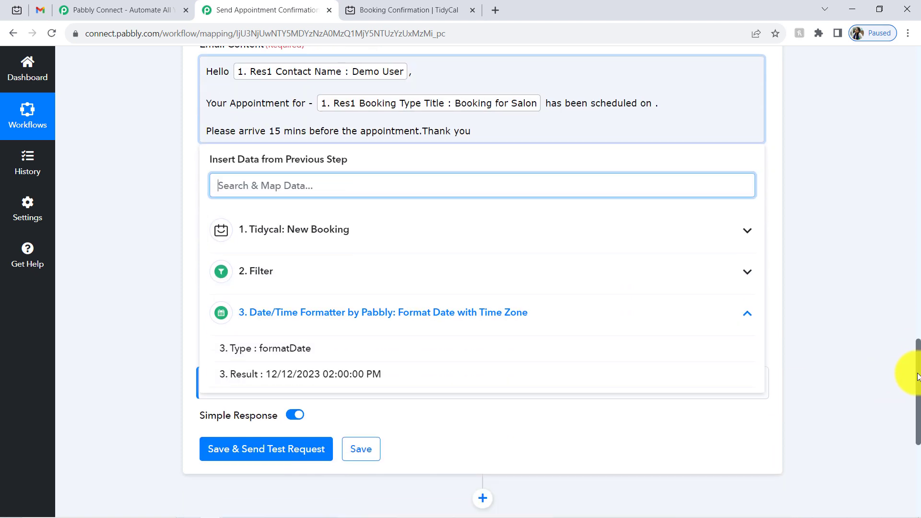
pyautogui.click(316, 373)
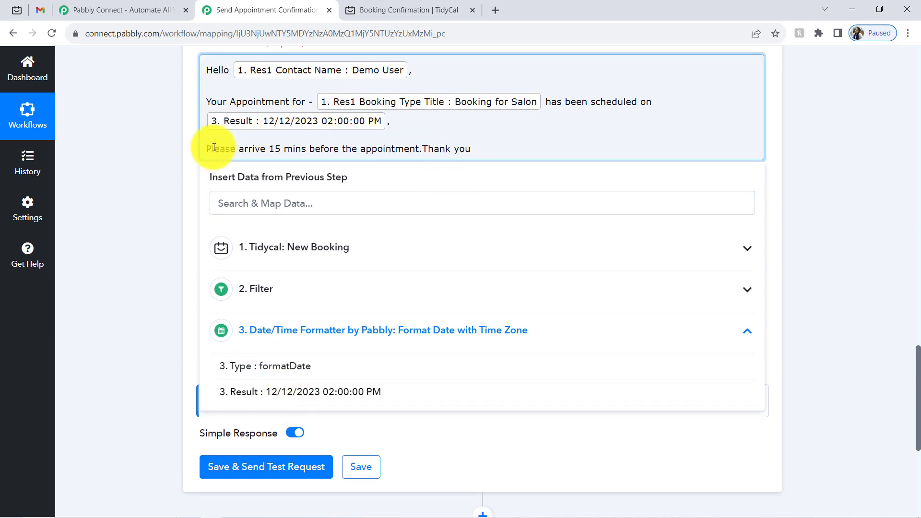
# - Adjust the closing lines of the message before Thank you
pyautogui.moveTo(219, 149); pyautogui.dragTo(302, 152)
pyautogui.click(319, 150)
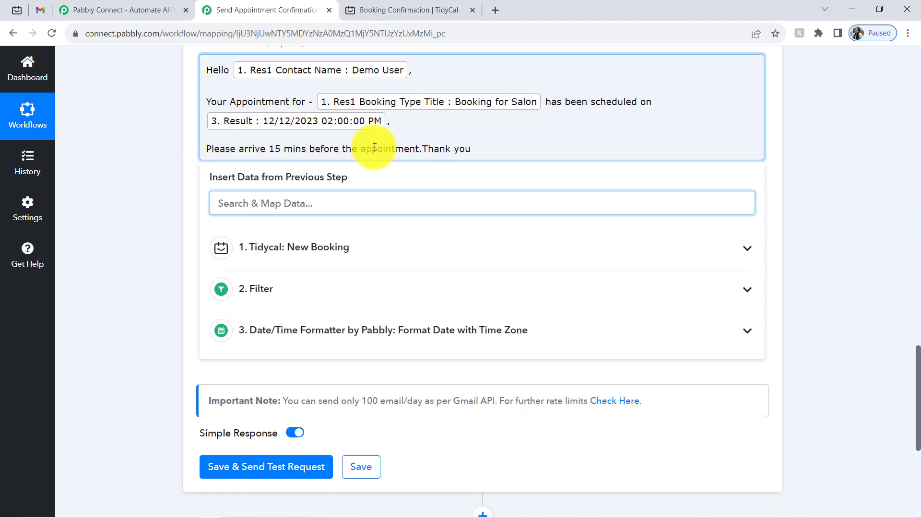
pyautogui.click(454, 150)
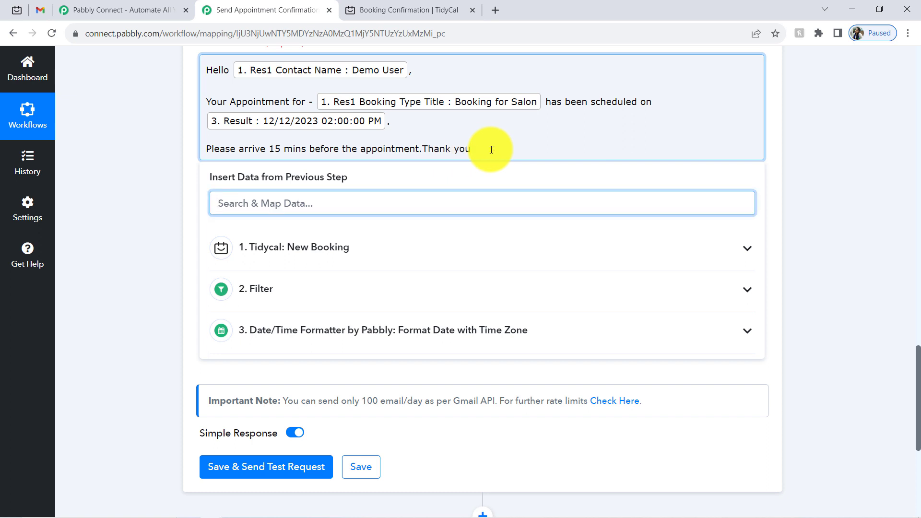
pyautogui.moveTo(917, 343); pyautogui.dragTo(916, 361)
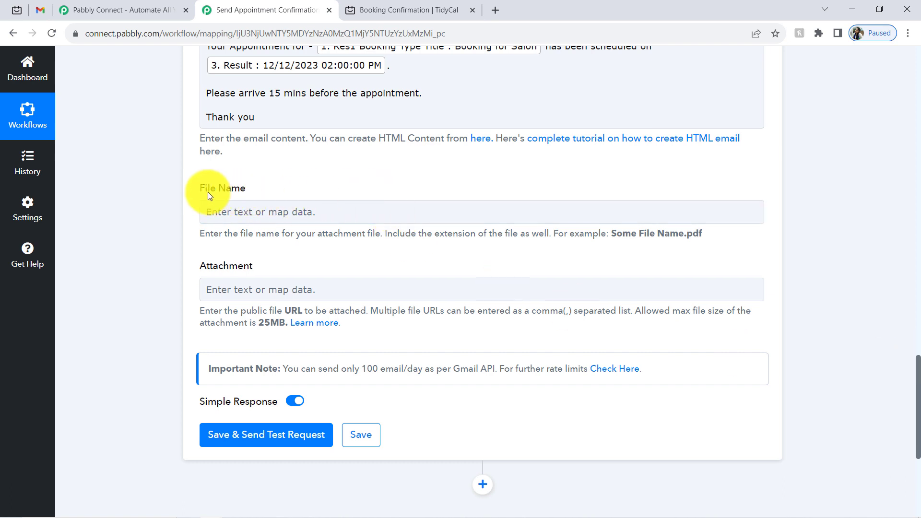
# - Clear the mapped address from the Recipient Email Addresses field
pyautogui.moveTo(208, 192); pyautogui.dragTo(239, 194)
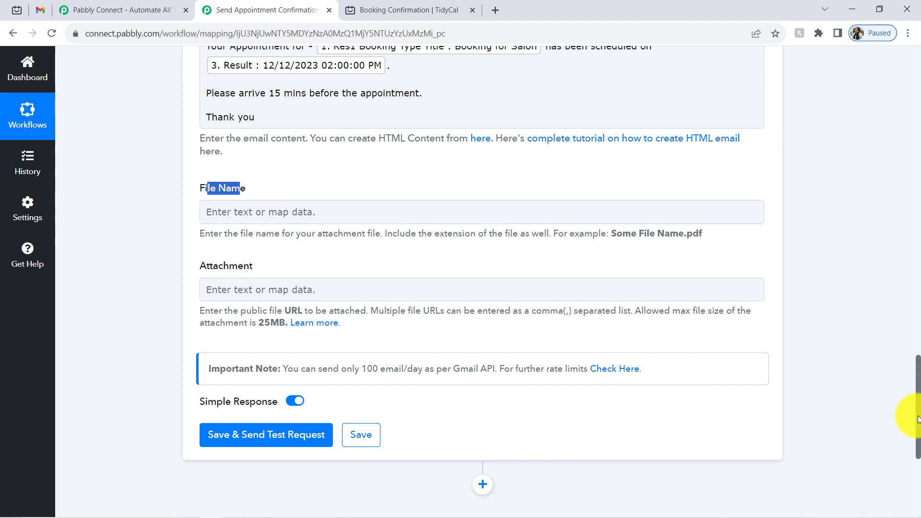
pyautogui.moveTo(918, 403); pyautogui.dragTo(914, 207)
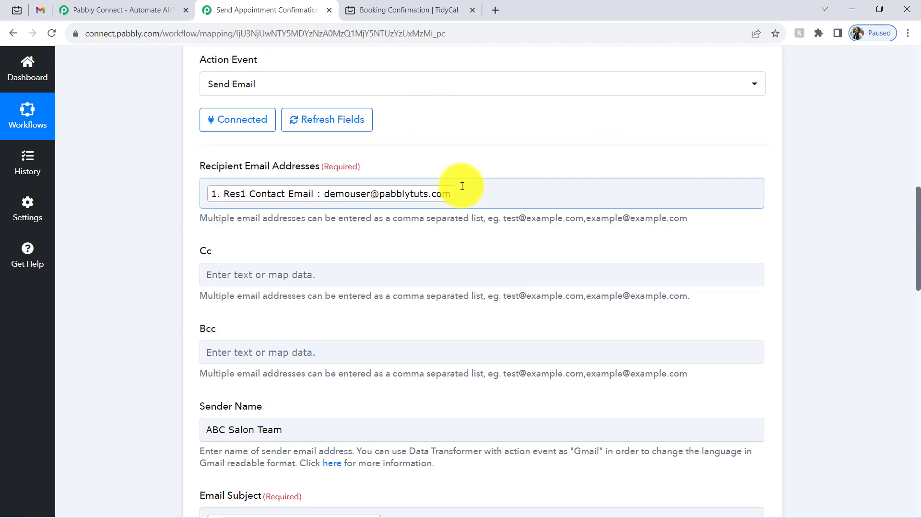
pyautogui.click(462, 187)
pyautogui.press('BackSpace')
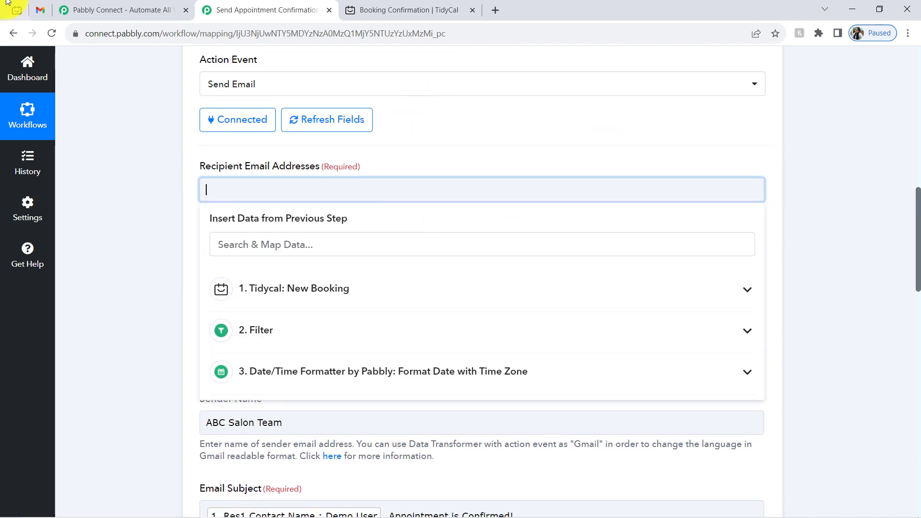
pyautogui.click(39, 12)
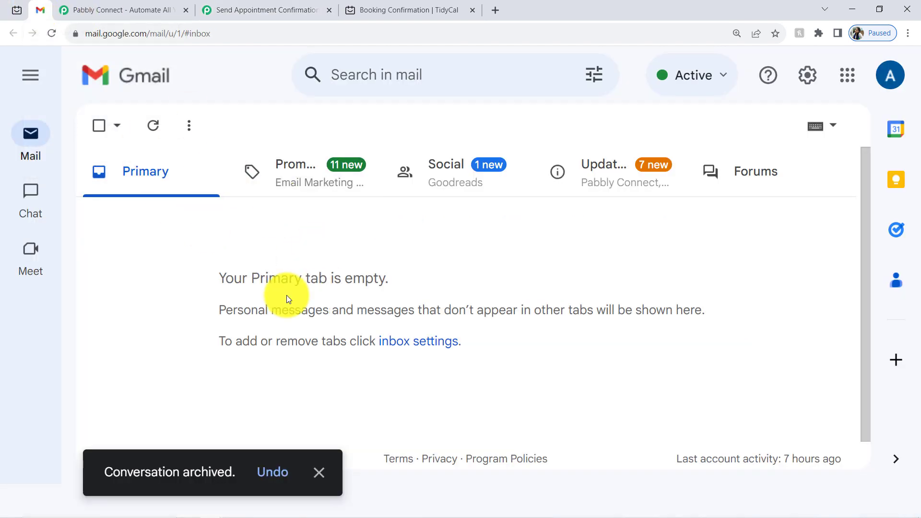
pyautogui.click(217, 10)
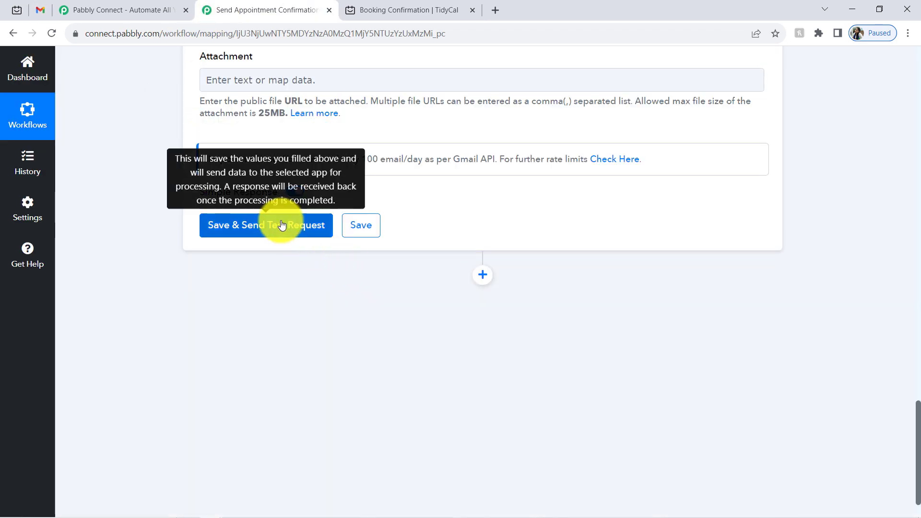
# - Save and send a test request, confirming status sent with 1500 quota remaining
pyautogui.click(279, 222)
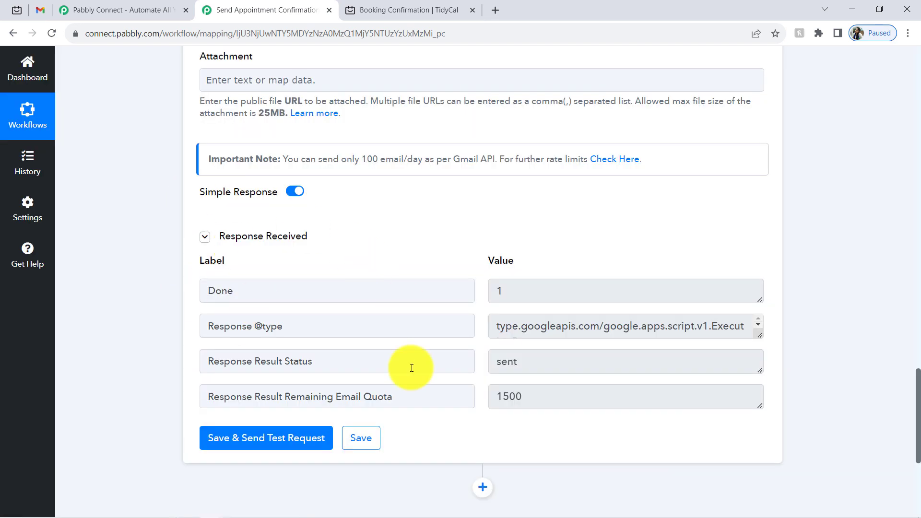
pyautogui.doubleClick(507, 361)
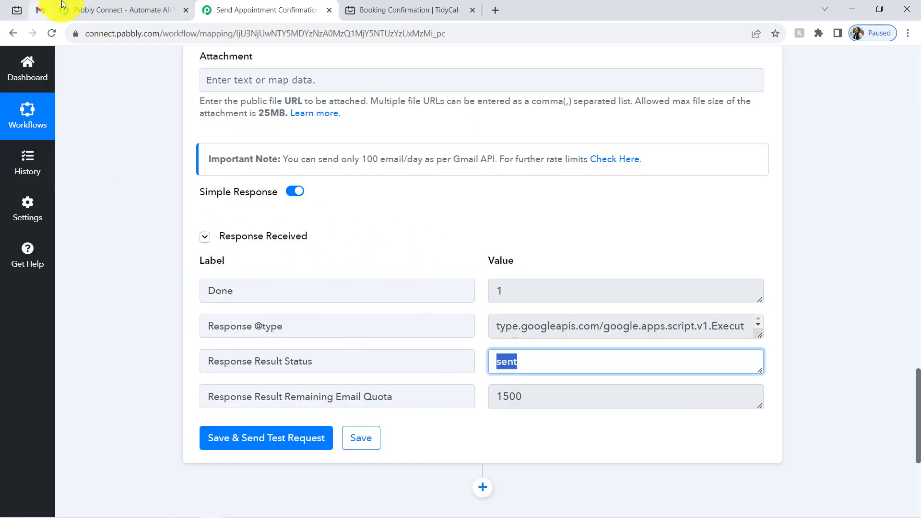
pyautogui.click(41, 10)
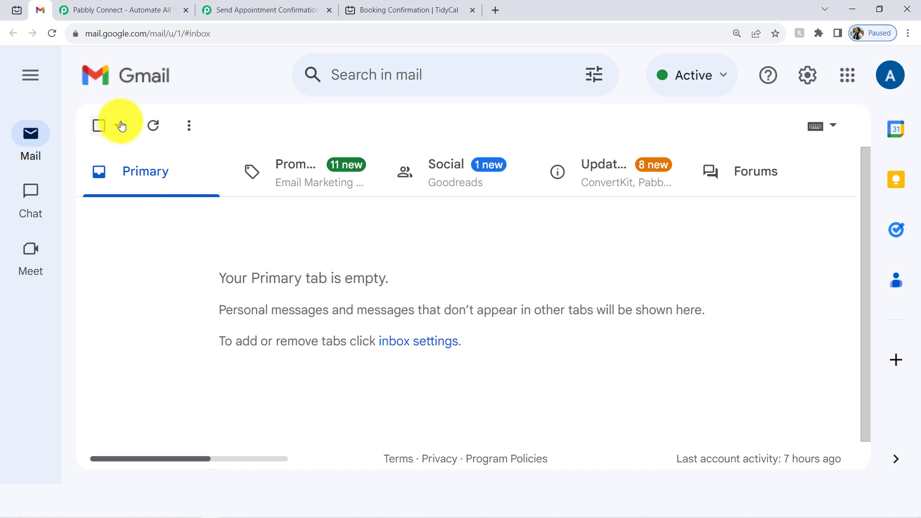
# - Refresh the Gmail inbox and open the ABC Salon Team confirmation email
pyautogui.click(152, 126)
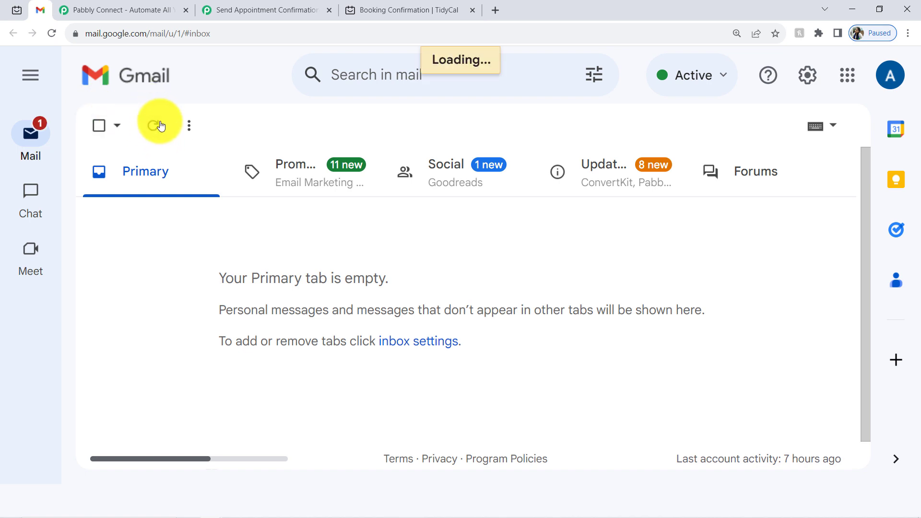
pyautogui.click(152, 125)
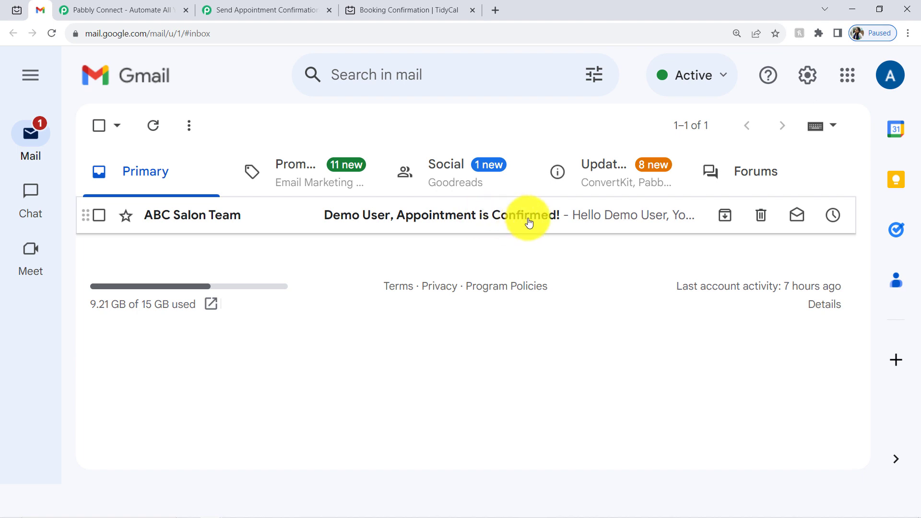
pyautogui.click(189, 211)
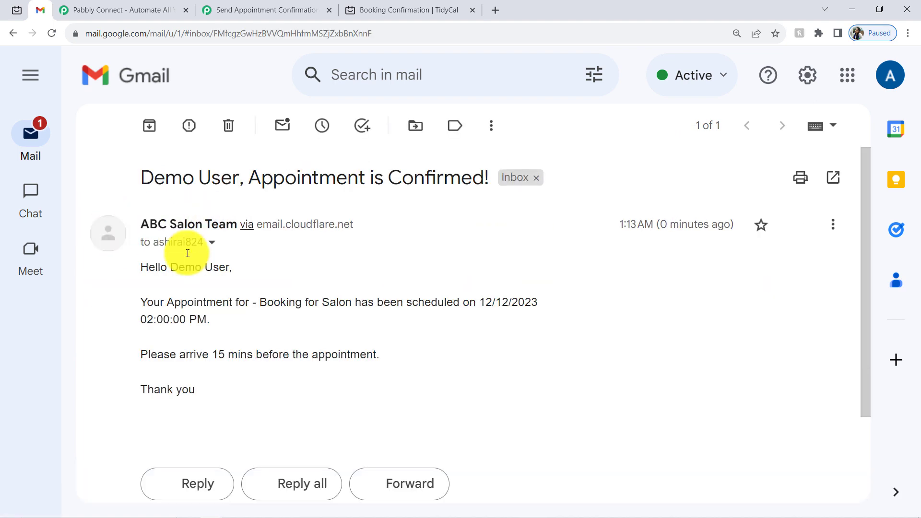
# - Review the email's greeting, booking type, arrival line and combined 12/12/2023 02:00:00 PM value
pyautogui.moveTo(141, 263); pyautogui.dragTo(254, 267)
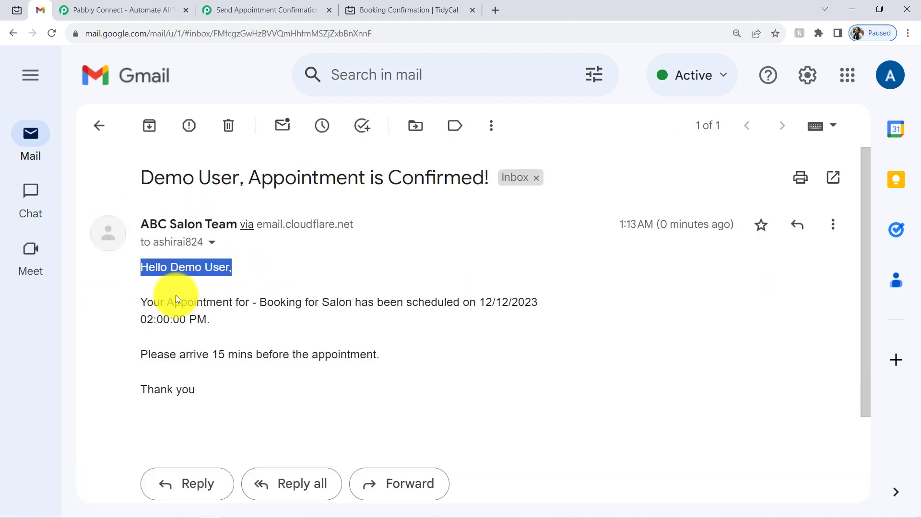
pyautogui.moveTo(176, 297); pyautogui.dragTo(403, 302)
pyautogui.moveTo(469, 302); pyautogui.dragTo(538, 303)
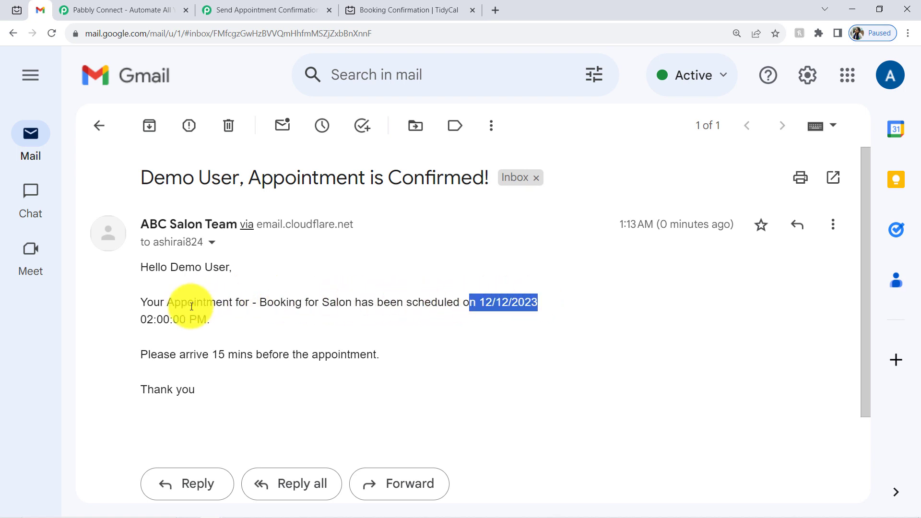
pyautogui.click(220, 316)
pyautogui.moveTo(177, 353); pyautogui.dragTo(389, 355)
pyautogui.moveTo(175, 389); pyautogui.dragTo(225, 393)
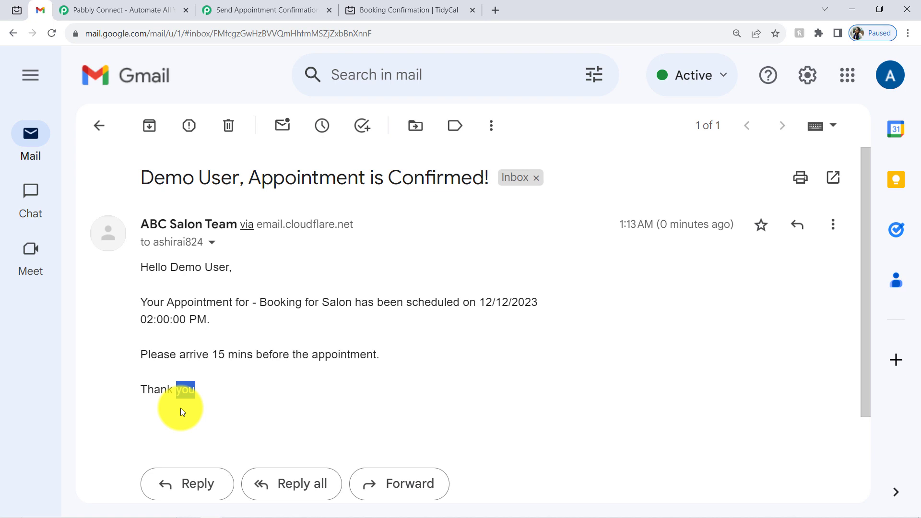
pyautogui.click(182, 289)
pyautogui.moveTo(153, 265); pyautogui.dragTo(223, 398)
pyautogui.click(194, 331)
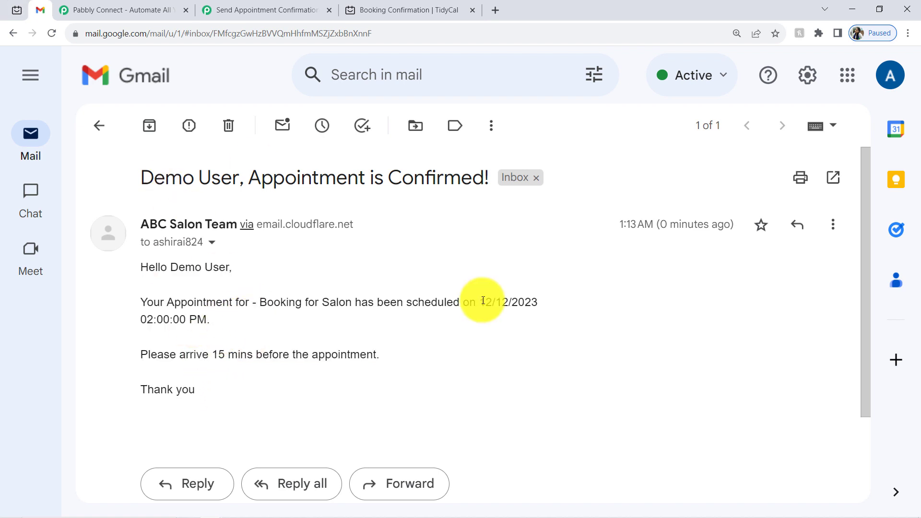
pyautogui.moveTo(483, 313); pyautogui.dragTo(308, 324)
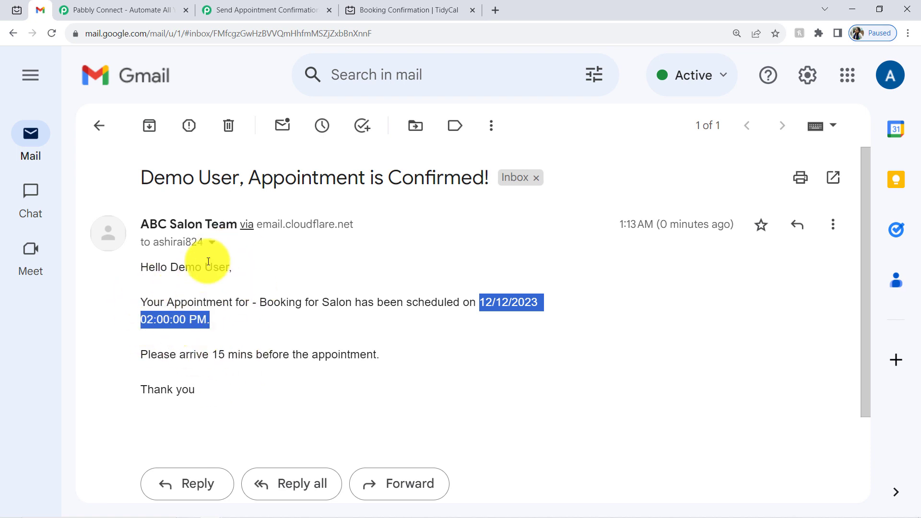
pyautogui.click(253, 276)
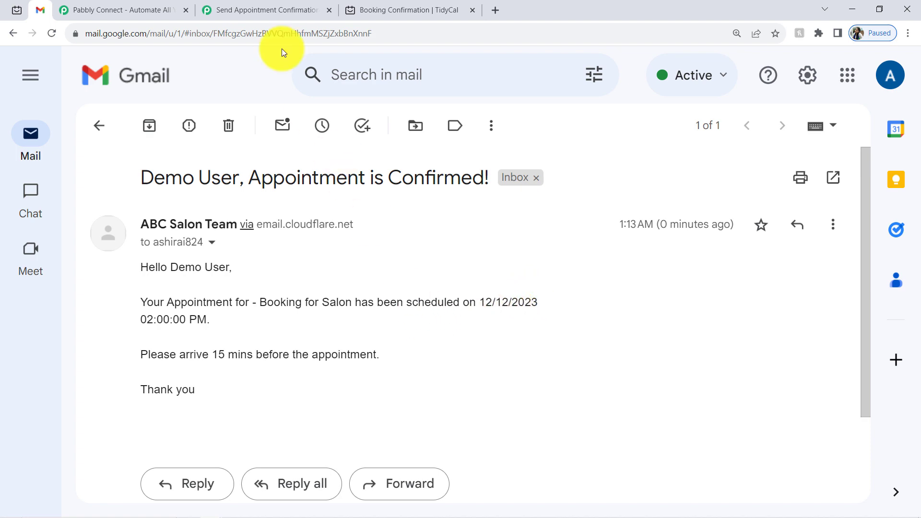
pyautogui.click(244, 10)
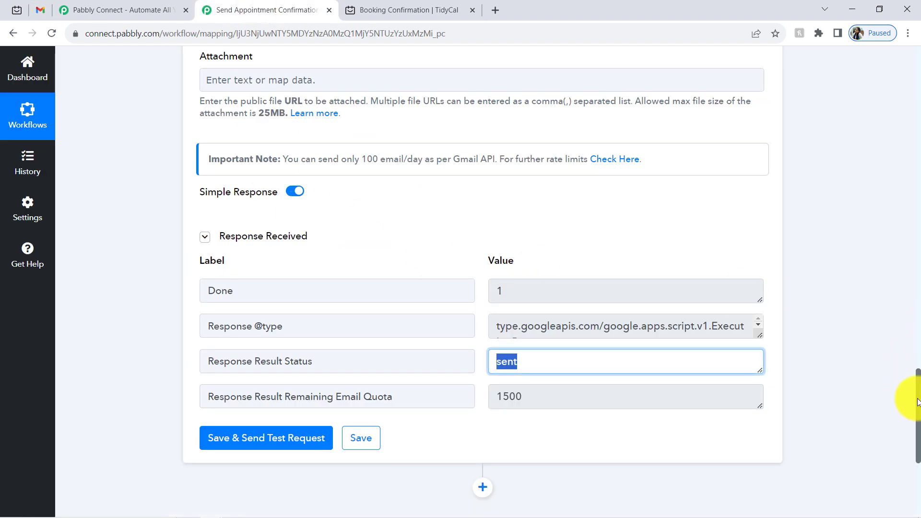
# - Insert a Text Formatter Split Text step before the Gmail step
pyautogui.moveTo(917, 402); pyautogui.dragTo(766, 154)
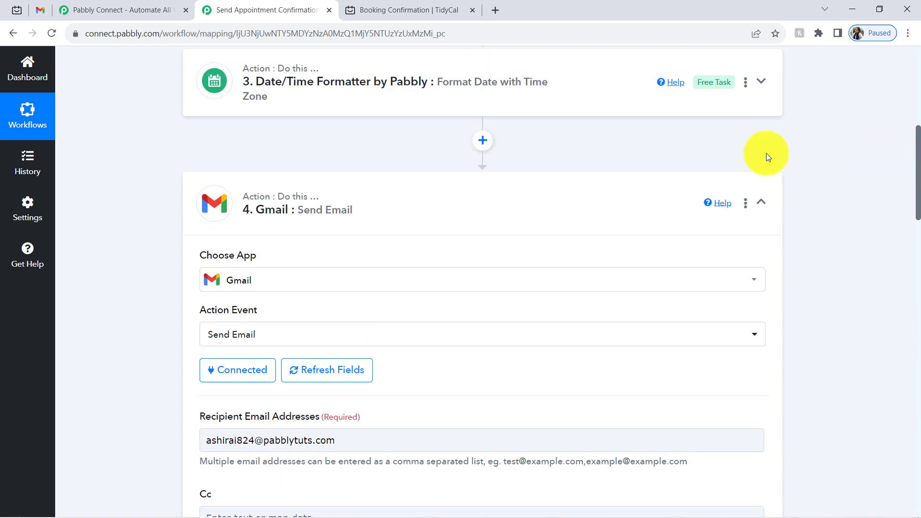
pyautogui.click(480, 136)
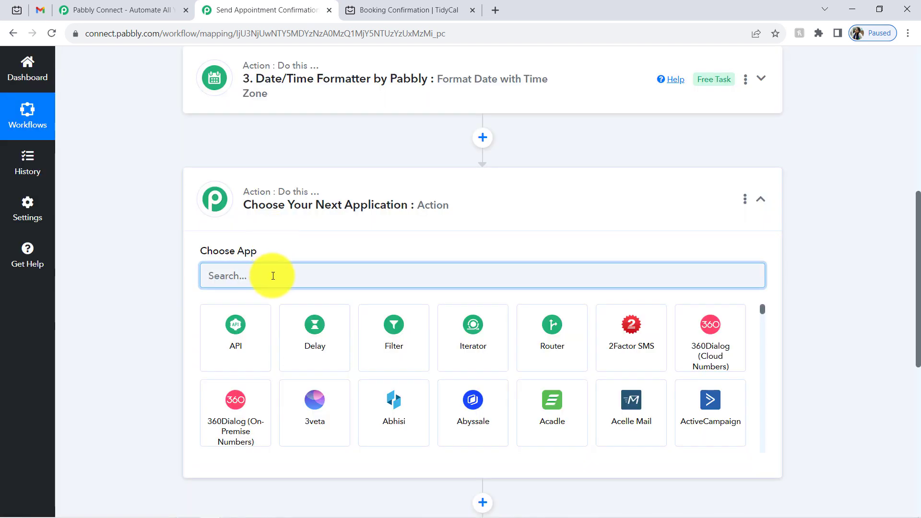
pyautogui.write('text')
pyautogui.click(402, 334)
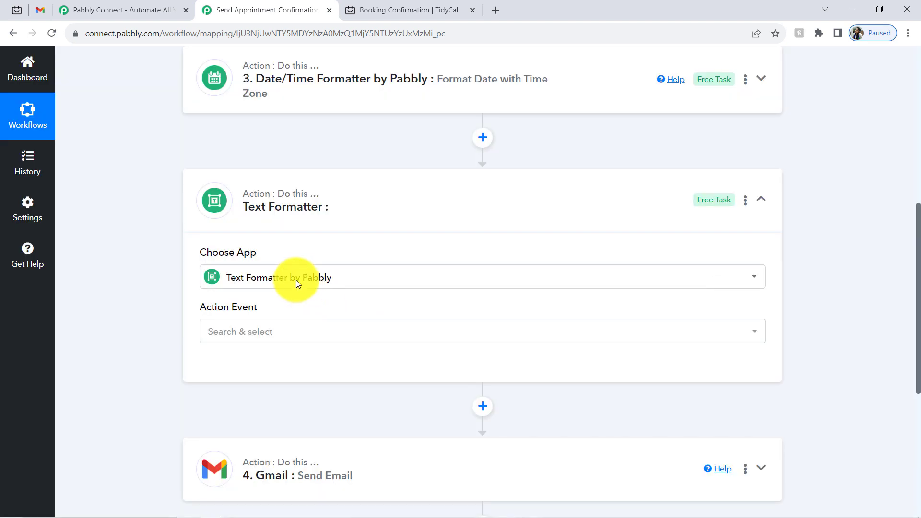
pyautogui.click(233, 333)
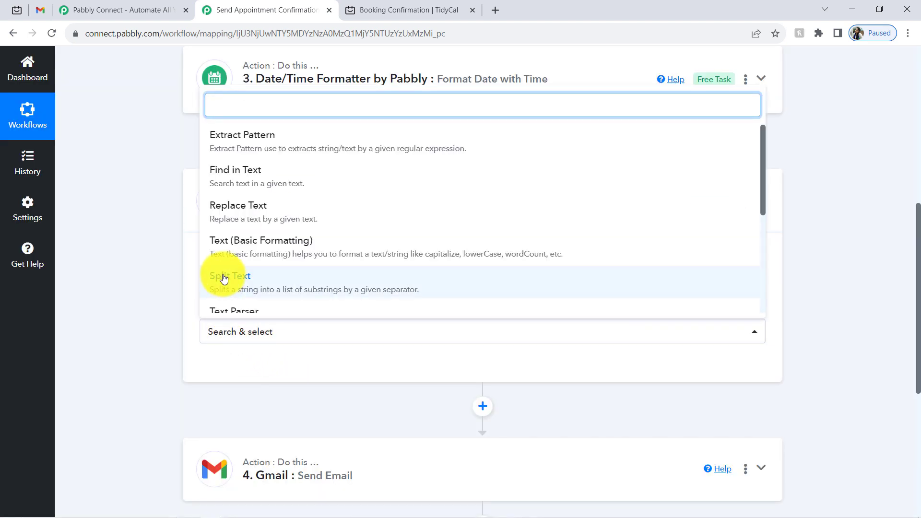
pyautogui.click(239, 282)
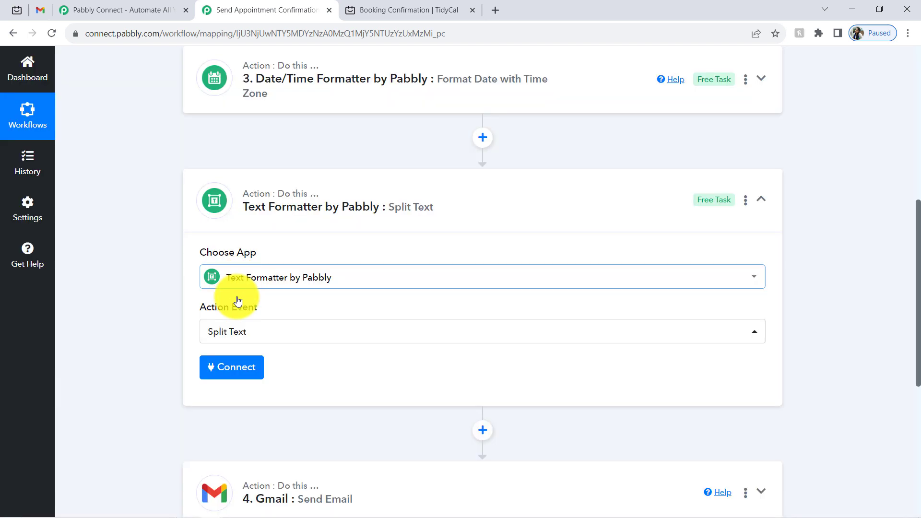
pyautogui.click(235, 379)
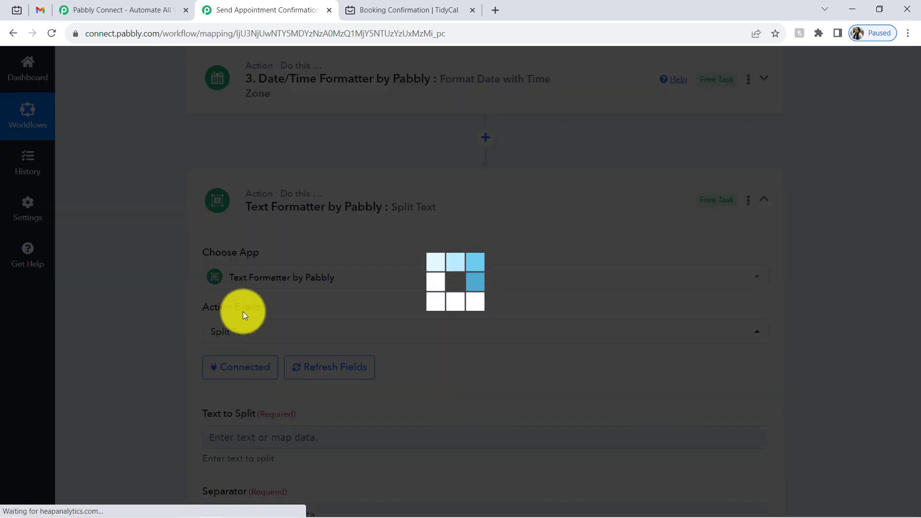
# - Map the Date/Time Formatter Result as the Text to Split
pyautogui.scroll(-5, 919, 265)
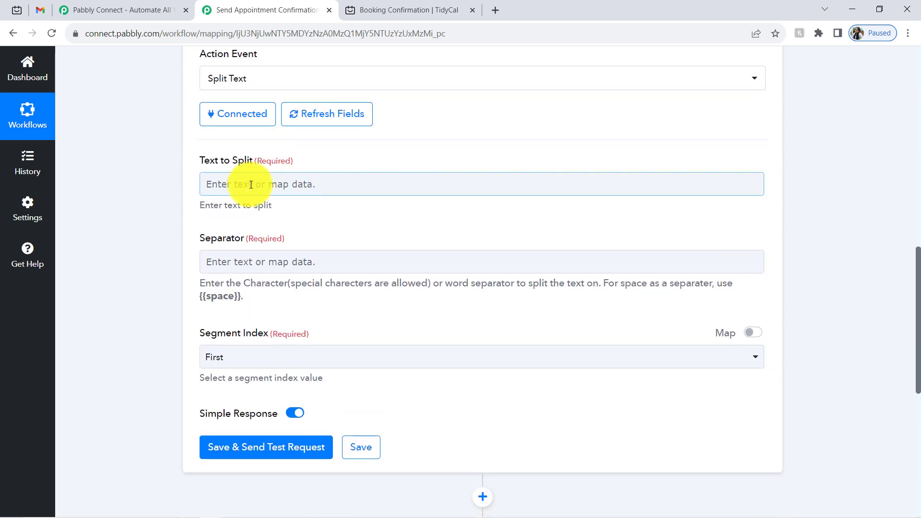
pyautogui.click(250, 187)
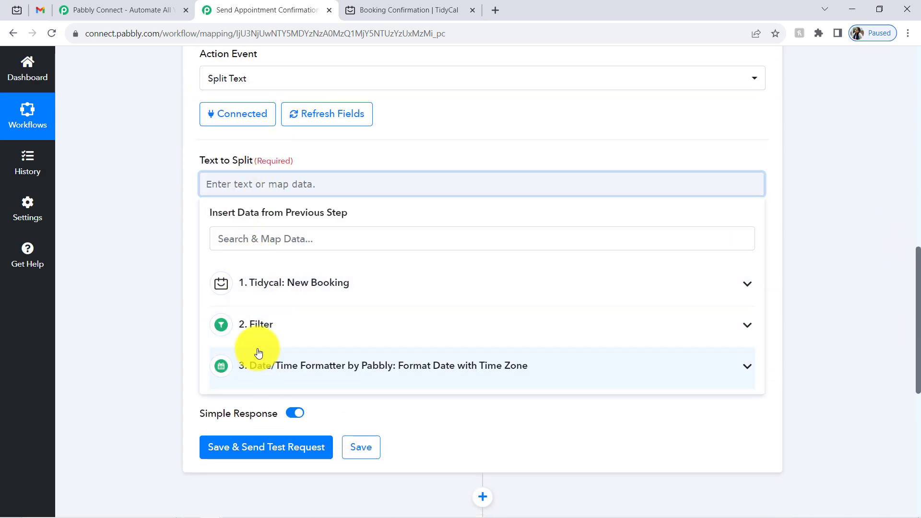
pyautogui.click(256, 359)
pyautogui.click(267, 433)
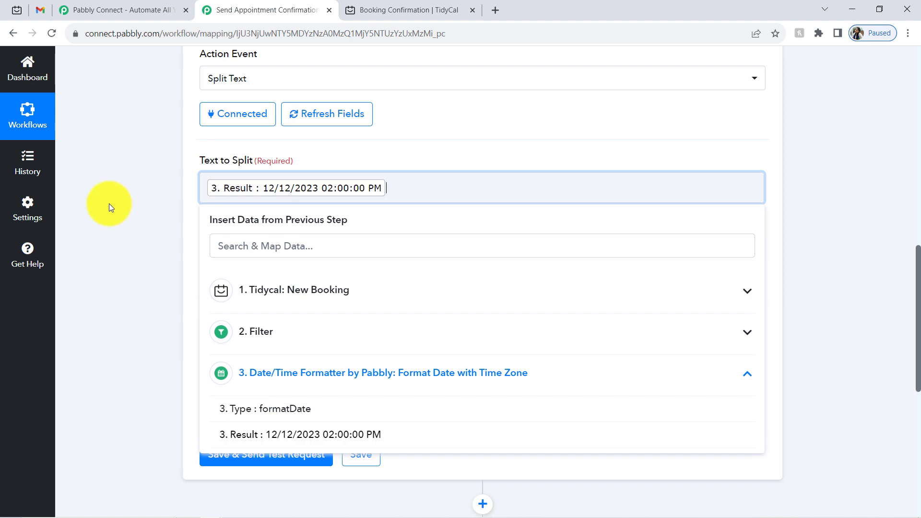
pyautogui.click(110, 204)
# - Set the separator to {{space}} and the segment index to All
pyautogui.click(295, 263)
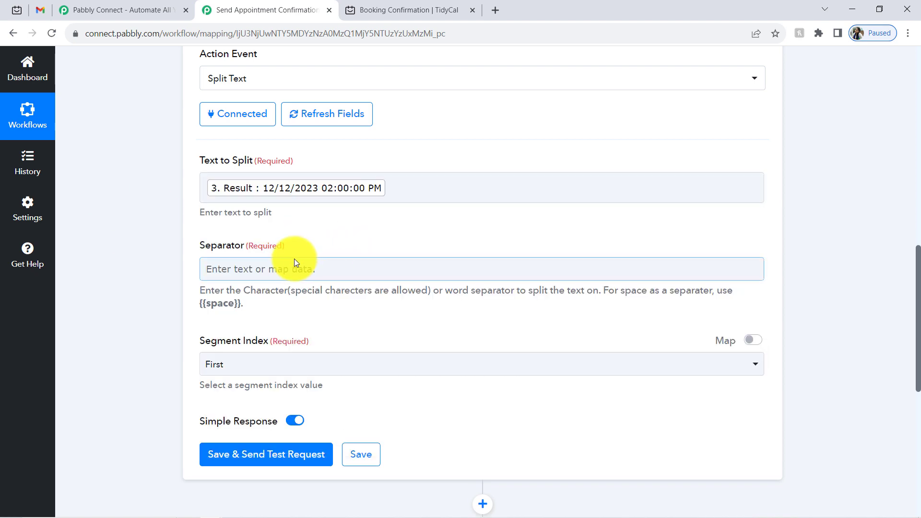
pyautogui.click(308, 195)
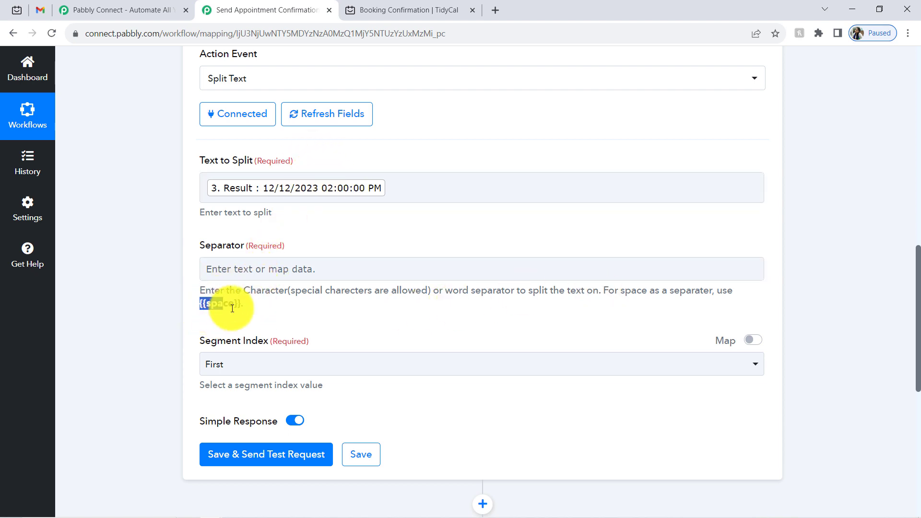
pyautogui.click(215, 268)
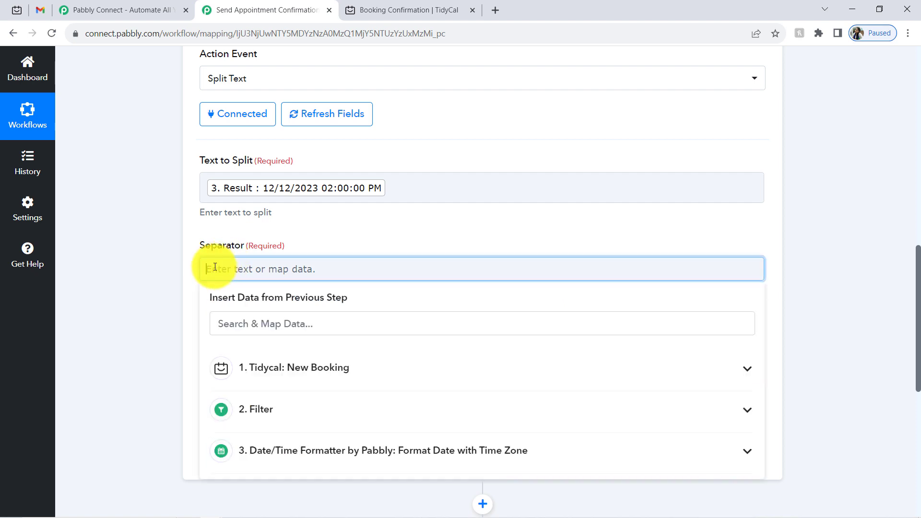
pyautogui.click(192, 294)
pyautogui.click(217, 367)
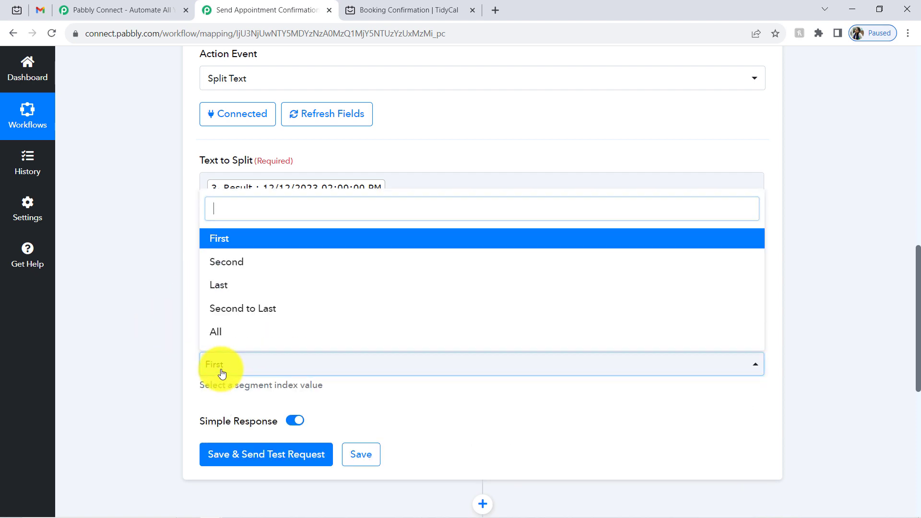
pyautogui.click(194, 312)
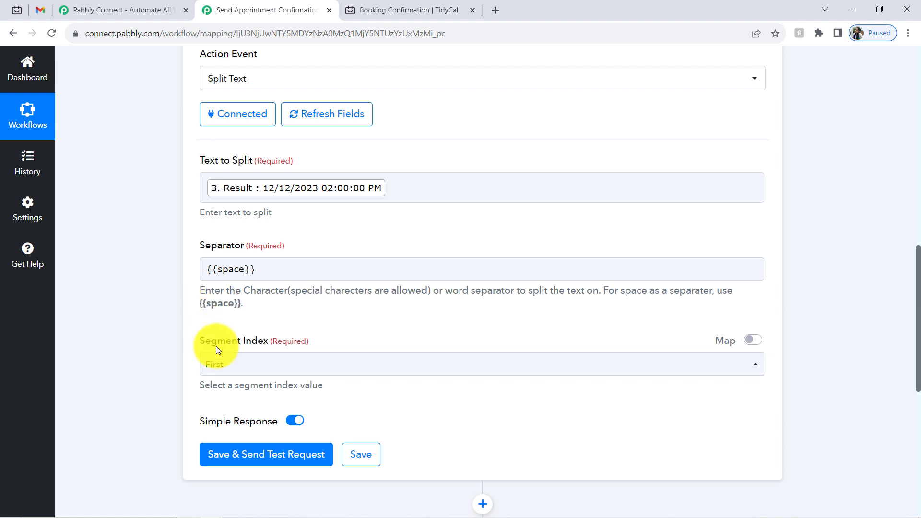
pyautogui.click(219, 379)
pyautogui.click(214, 333)
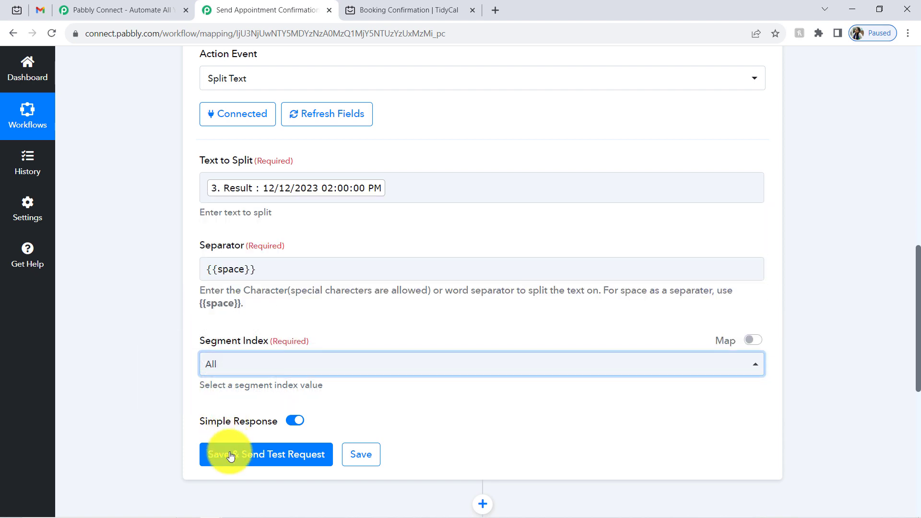
# - Save and test the Split Text step, returning 12/12/2023, 02:00:00 and PM
pyautogui.click(229, 453)
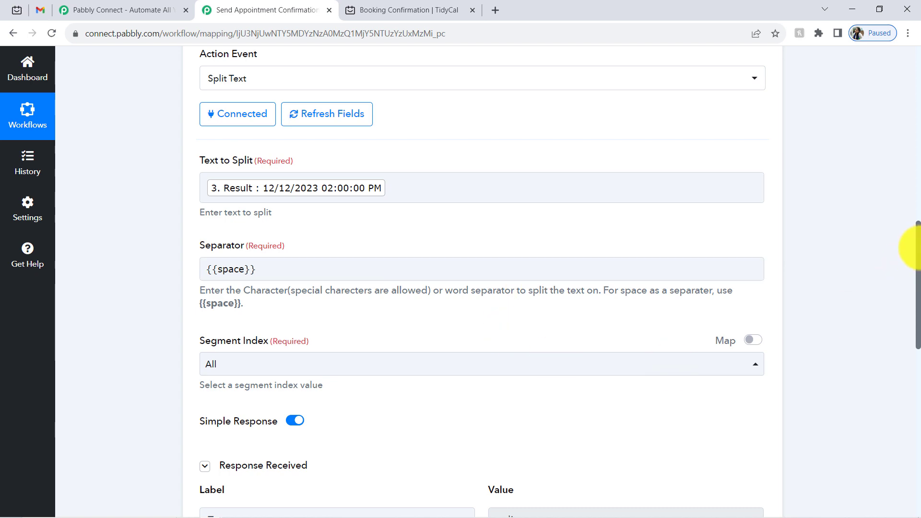
pyautogui.moveTo(913, 246); pyautogui.dragTo(919, 315)
pyautogui.moveTo(550, 326); pyautogui.dragTo(460, 328)
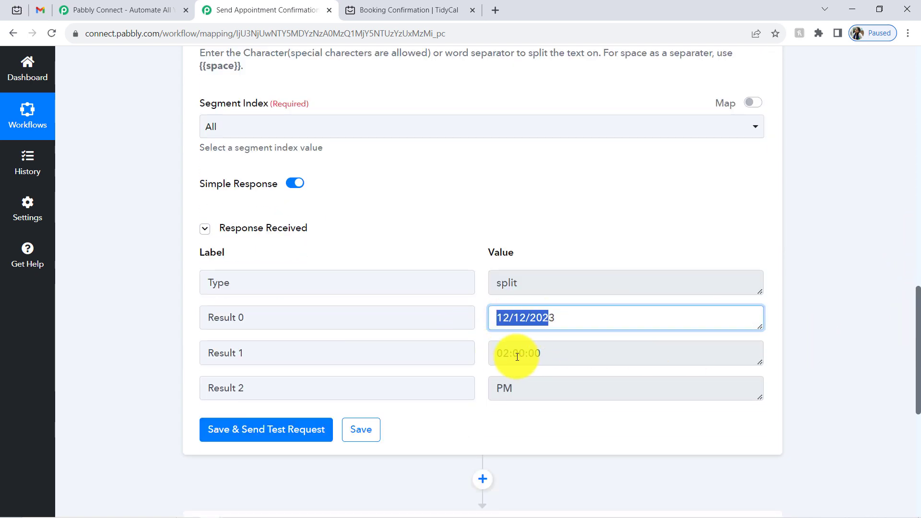
pyautogui.moveTo(544, 356); pyautogui.dragTo(518, 355)
pyautogui.moveTo(526, 387); pyautogui.dragTo(484, 386)
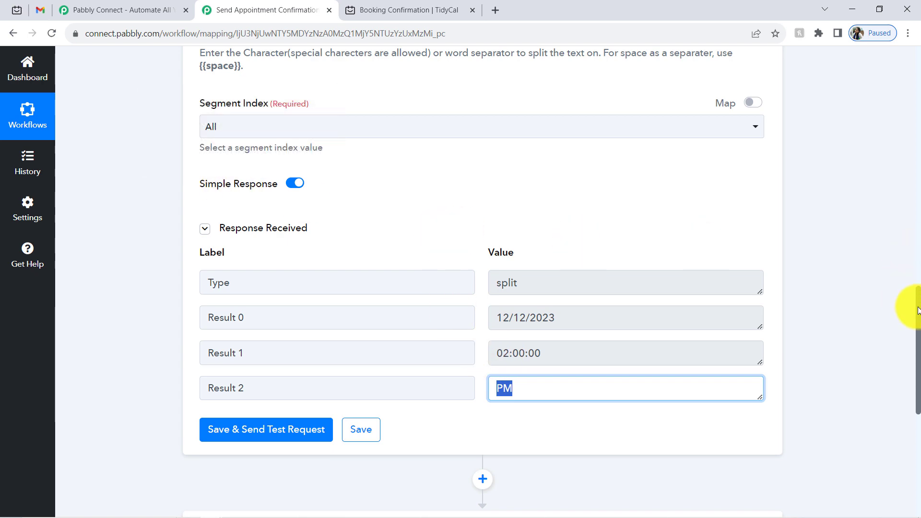
pyautogui.scroll(-7, 919, 309)
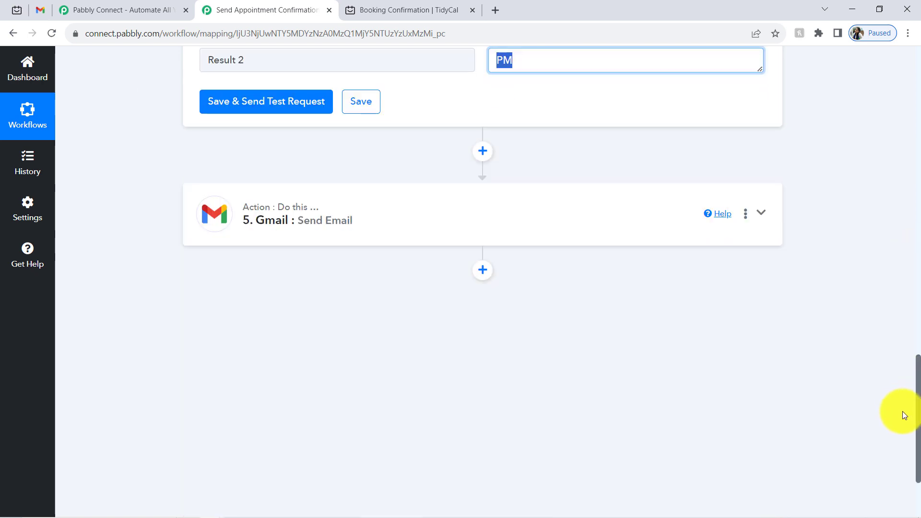
# - Remove the combined 3. Result date-time value from the Gmail email body
pyautogui.click(335, 169)
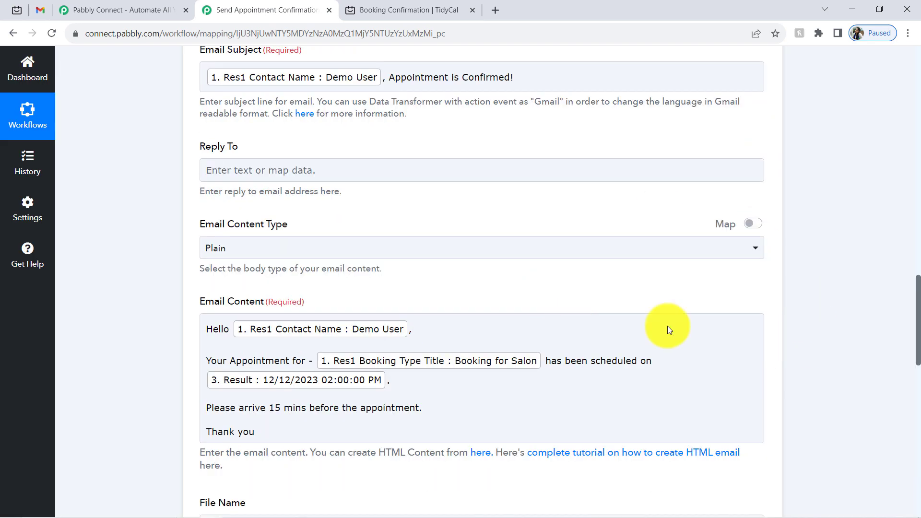
pyautogui.scroll(15, 667, 327)
pyautogui.moveTo(919, 179); pyautogui.dragTo(920, 342)
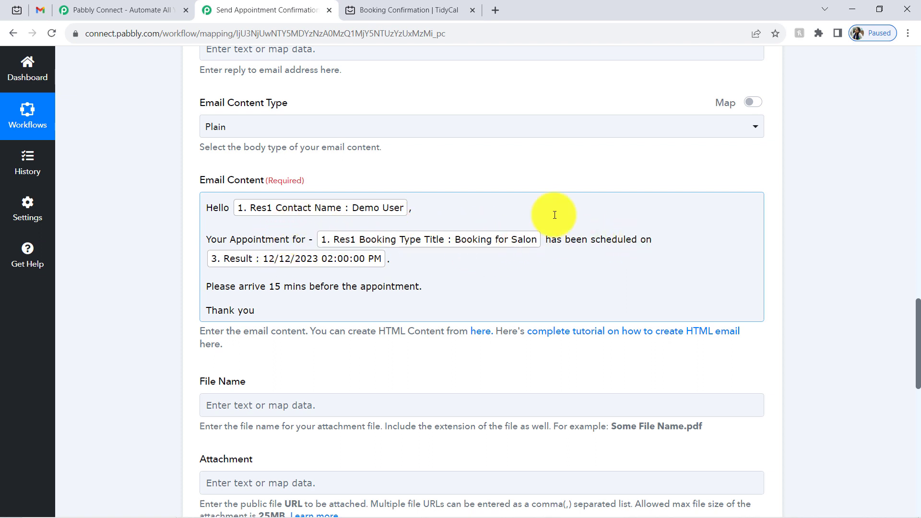
pyautogui.click(656, 238)
pyautogui.write('this date -')
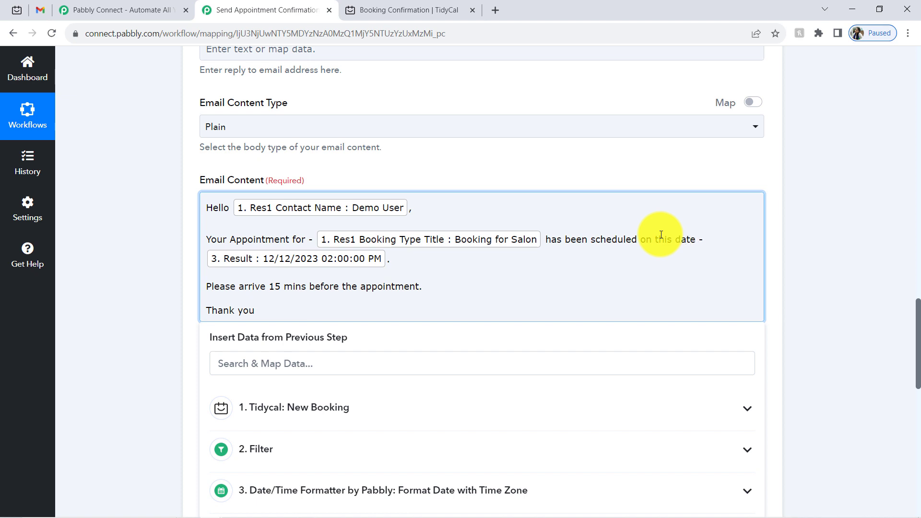
pyautogui.click(699, 256)
pyautogui.press('BackSpace')
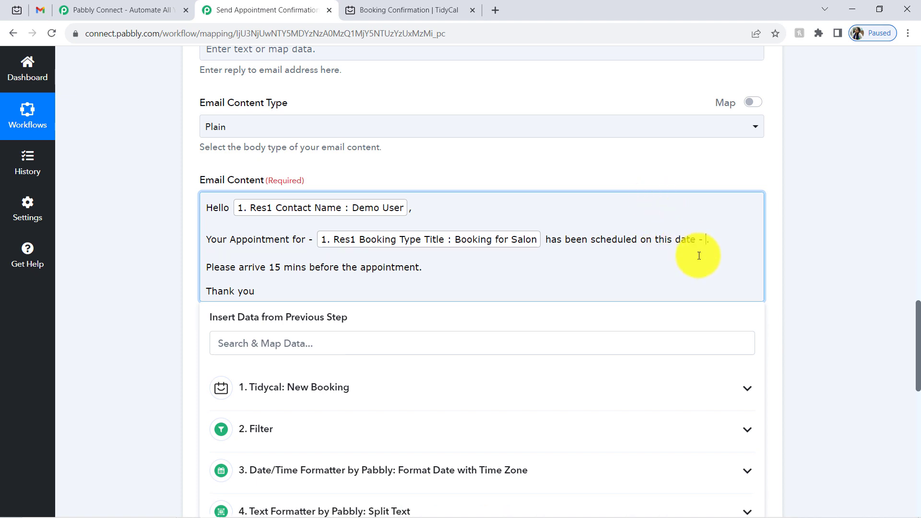
pyautogui.press('BackSpace')
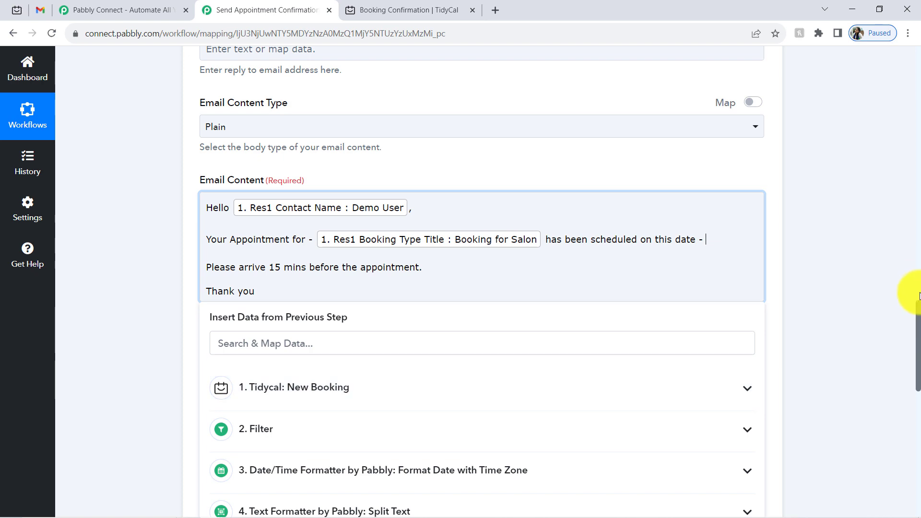
# - Insert Split Text Result 0, then ' & time is - ', then Result 1 and Result 2 into the body
pyautogui.scroll(-5, 912, 317)
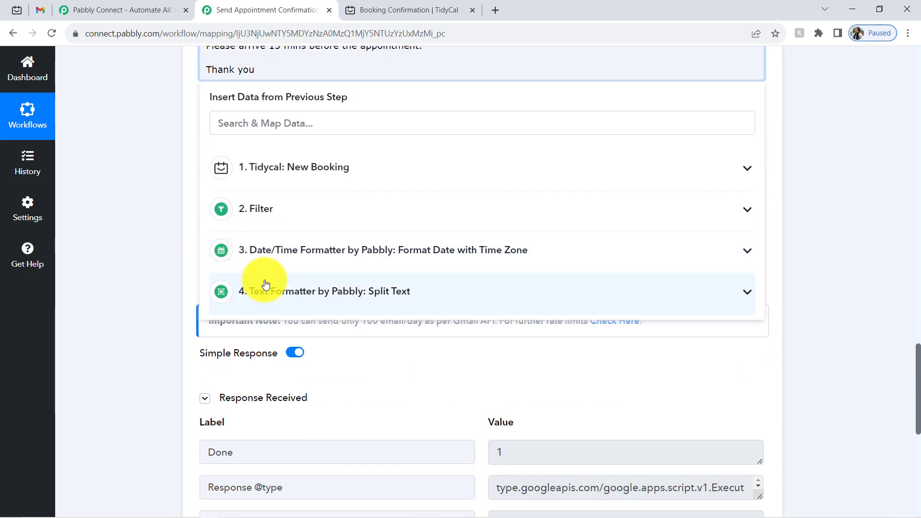
pyautogui.click(267, 284)
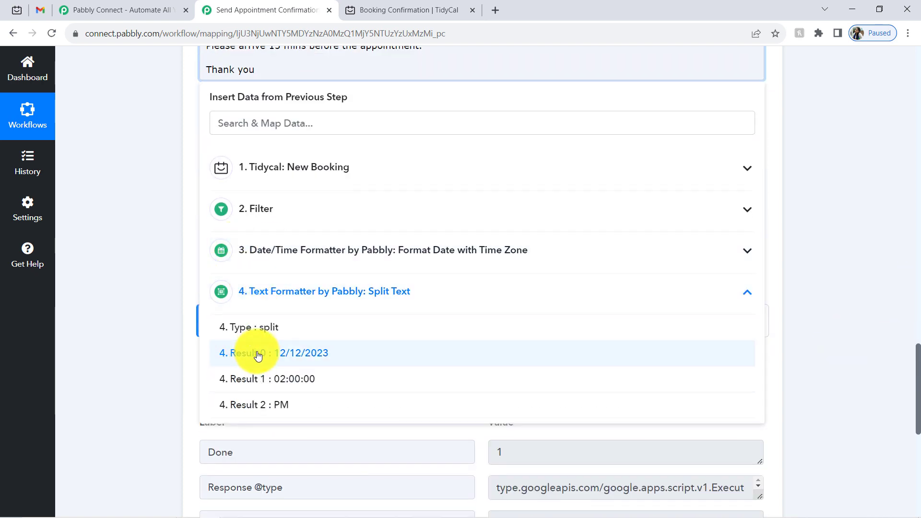
pyautogui.click(259, 355)
pyautogui.moveTo(917, 379); pyautogui.dragTo(918, 330)
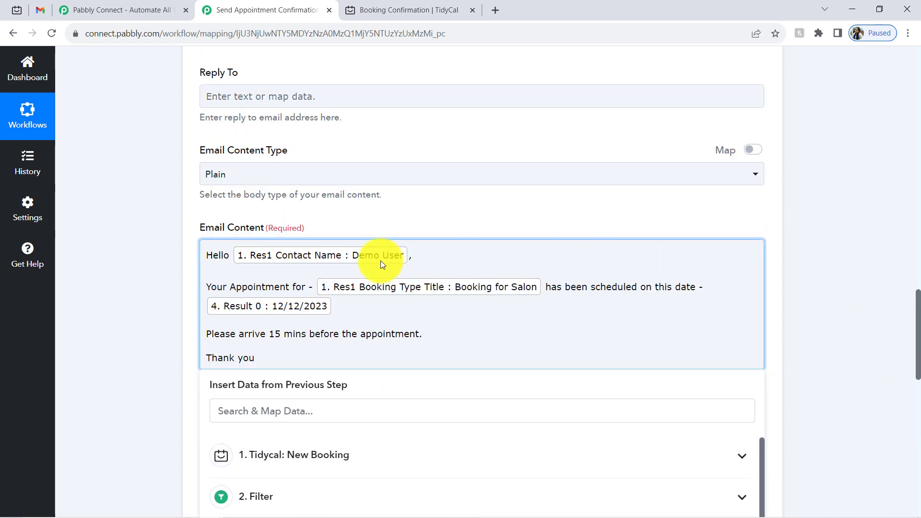
pyautogui.write('& time is -')
pyautogui.moveTo(917, 300); pyautogui.dragTo(918, 329)
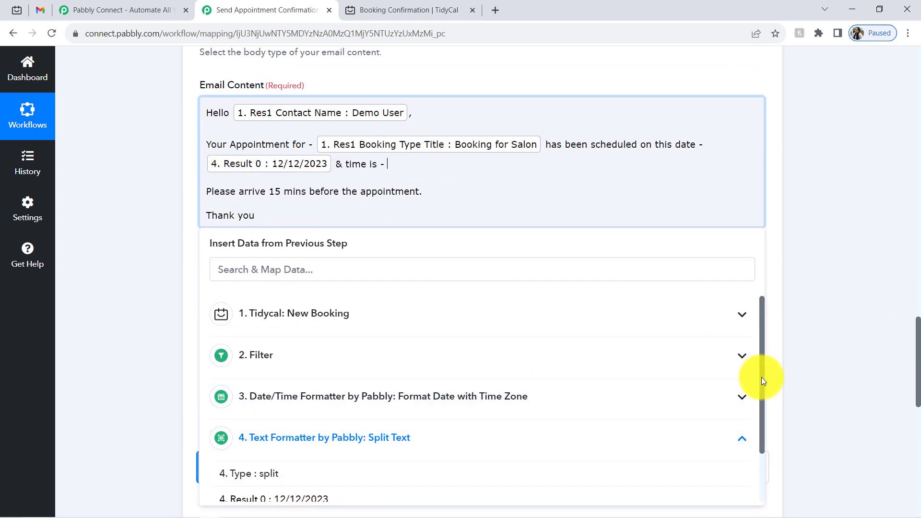
pyautogui.moveTo(761, 377); pyautogui.dragTo(764, 446)
pyautogui.click(332, 472)
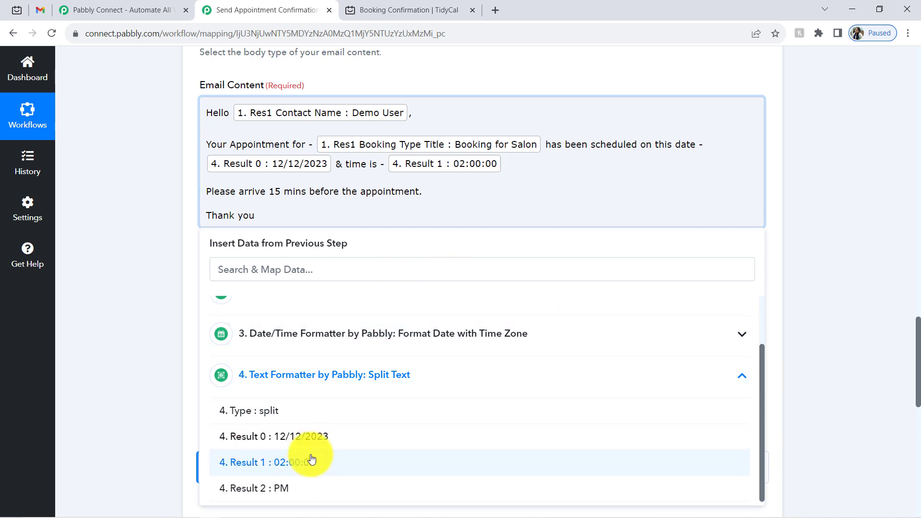
pyautogui.click(288, 488)
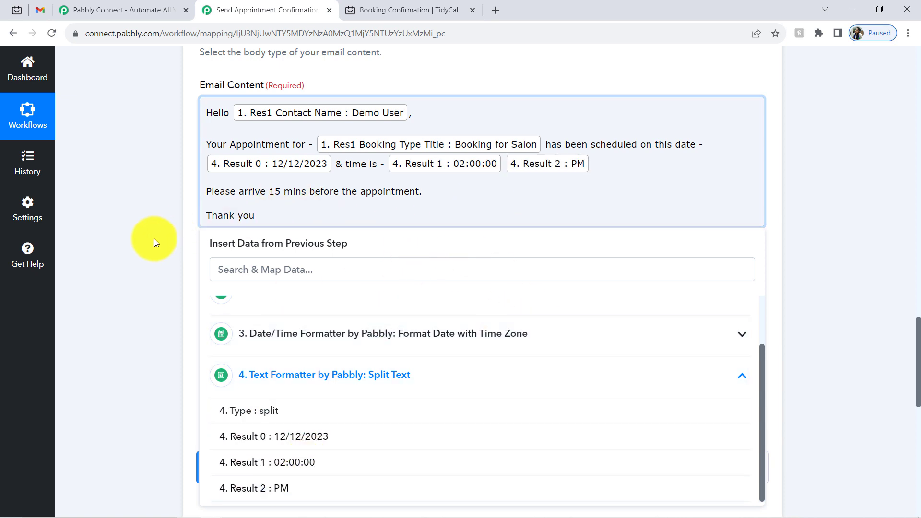
# - Save the Gmail step and send a test email
pyautogui.click(154, 242)
pyautogui.scroll(-8, 916, 356)
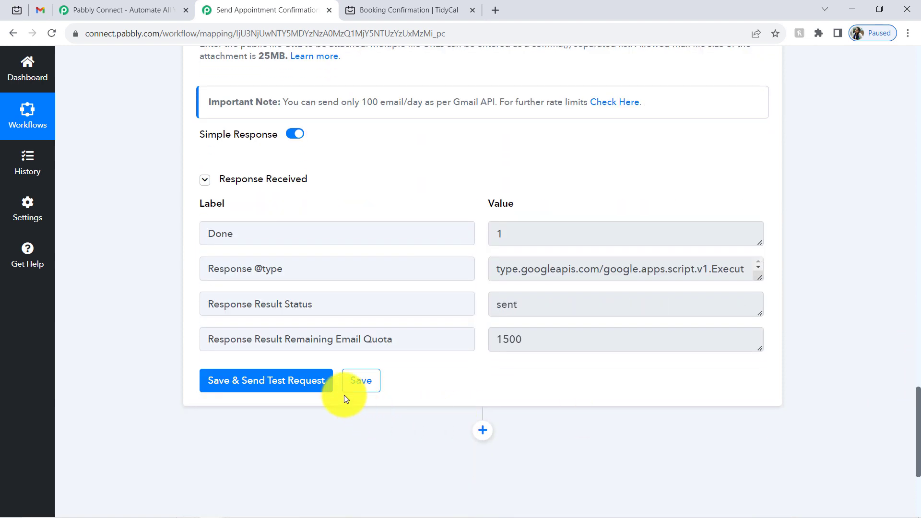
pyautogui.click(304, 381)
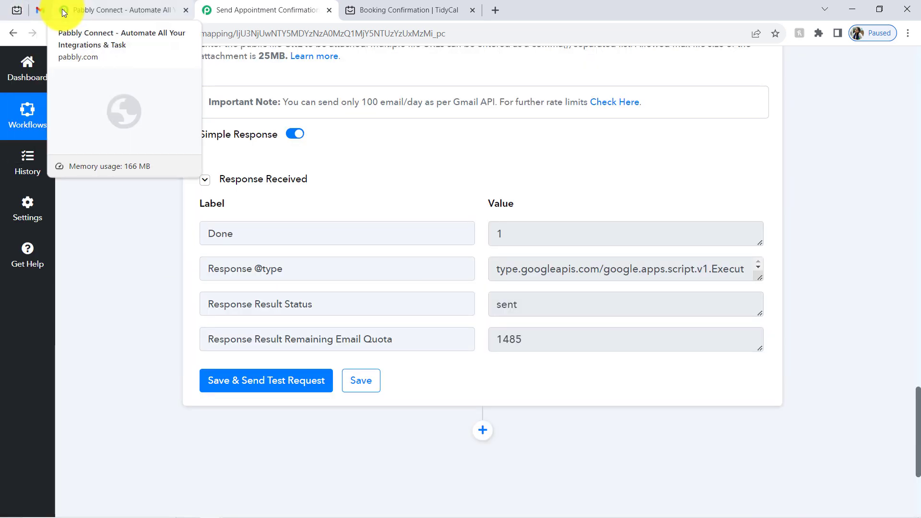
# - Refresh the Gmail inbox and open the new ABC Salon Team confirmation email
pyautogui.click(41, 10)
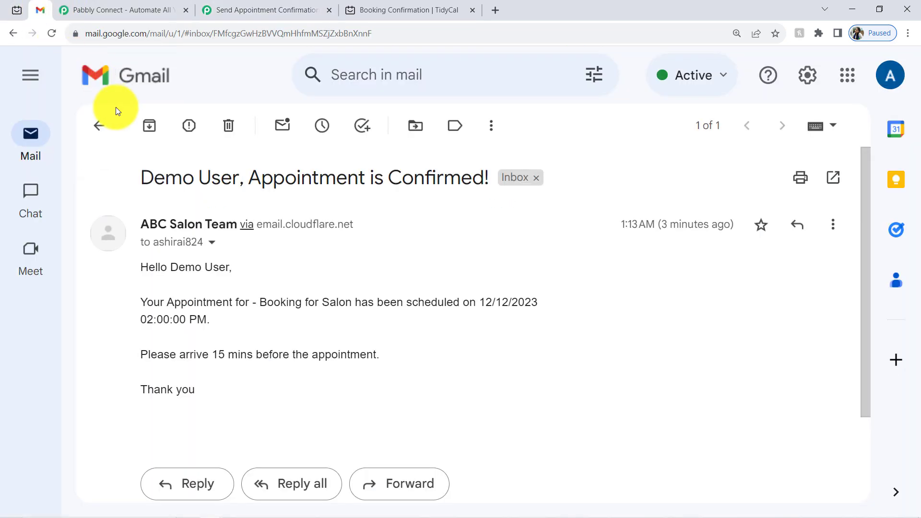
pyautogui.click(95, 123)
pyautogui.click(154, 127)
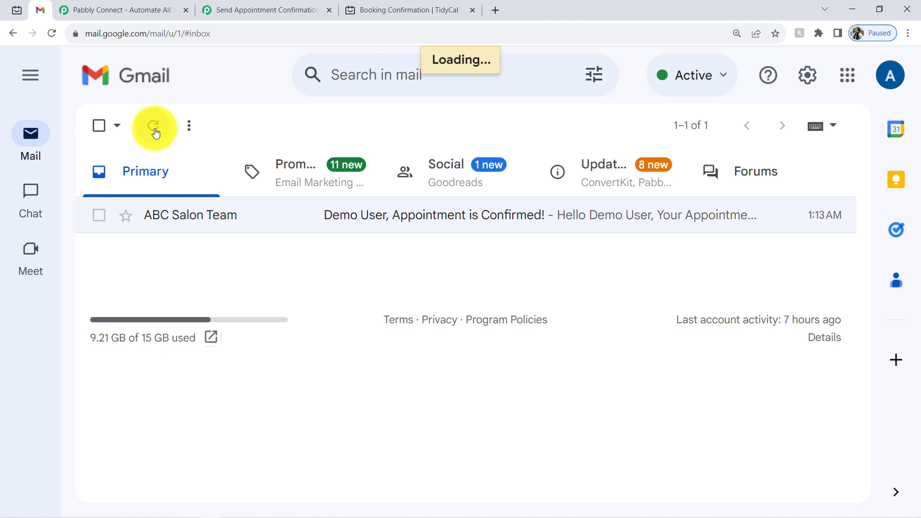
pyautogui.click(387, 224)
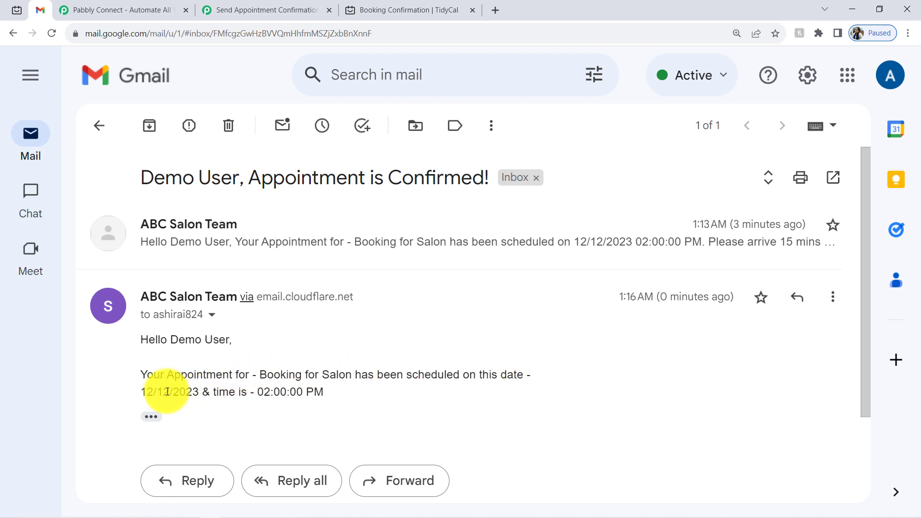
# - Check the '12/12/2023 & time is - 02:00:00 PM' line, then return to the Pabbly workflow
pyautogui.moveTo(168, 392); pyautogui.dragTo(231, 383)
pyautogui.tripleClick(241, 386)
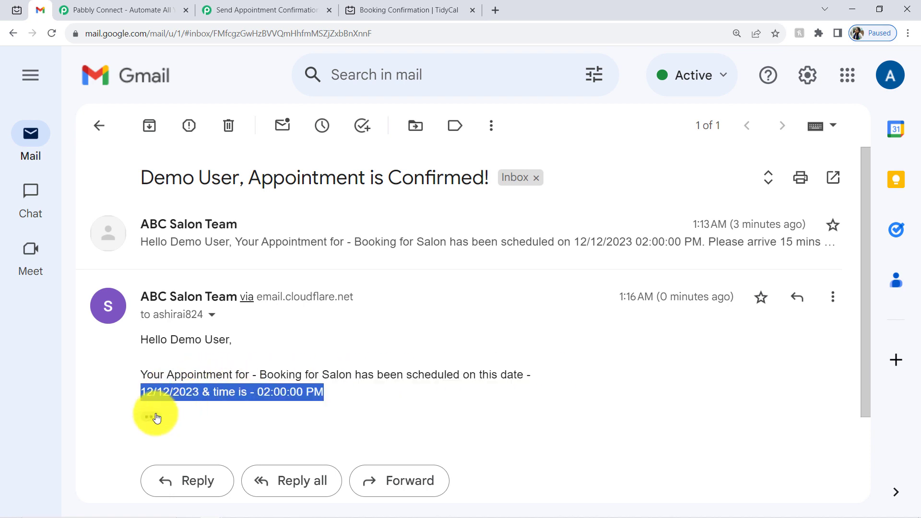
pyautogui.click(157, 417)
pyautogui.click(237, 385)
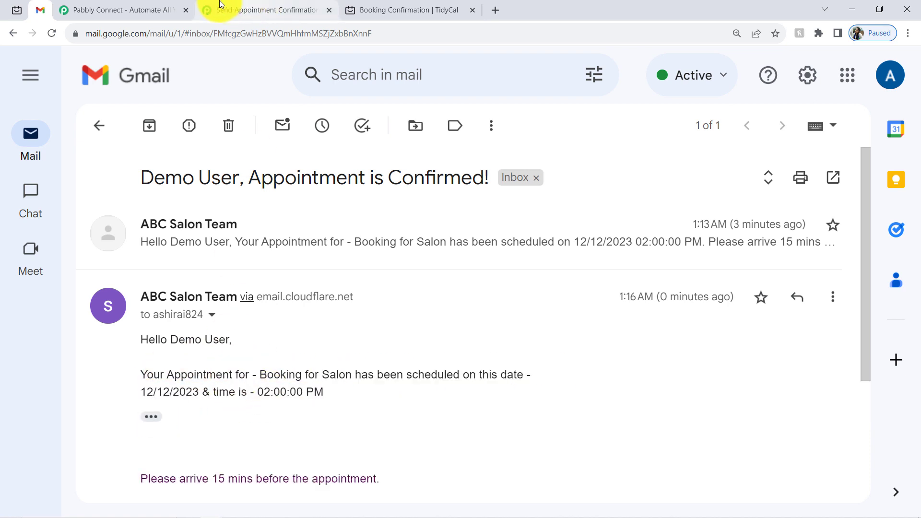
pyautogui.click(263, 9)
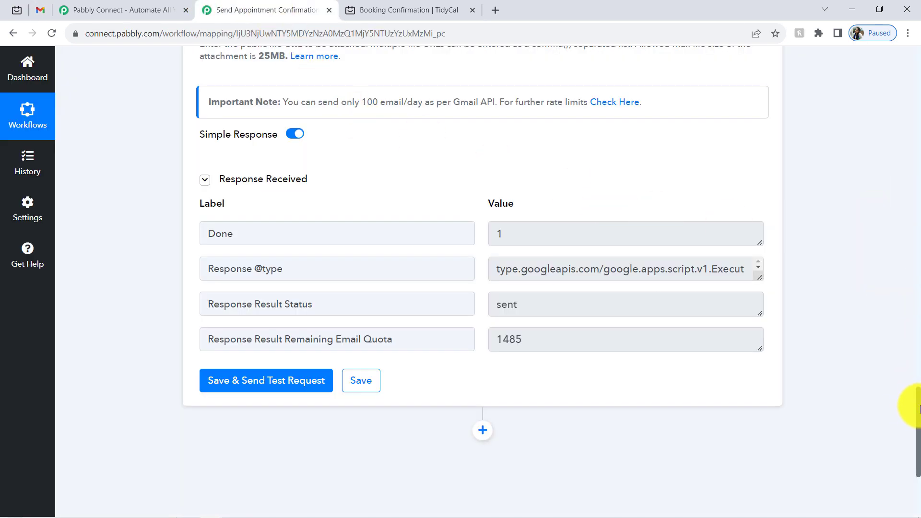
# - Collapse the Gmail Send Email step so only the Tidycal-to-Gmail step headers show
pyautogui.scroll(20, 919, 410)
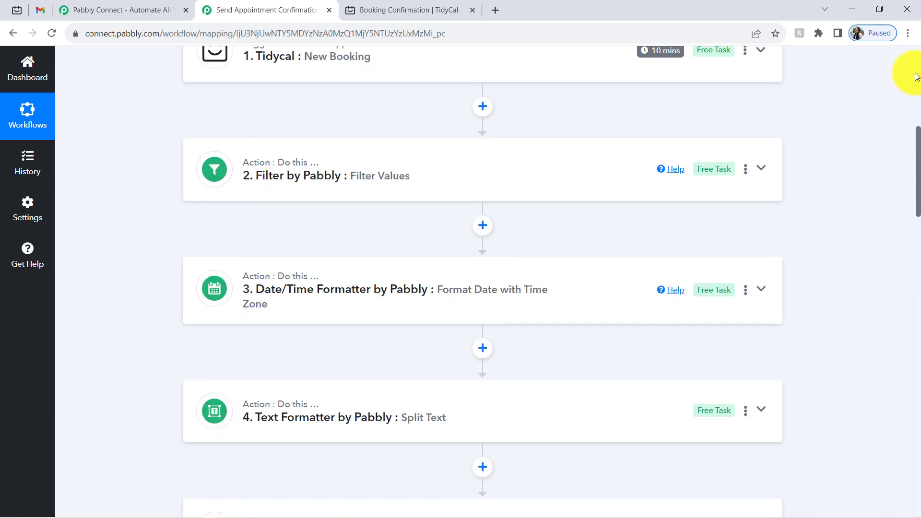
pyautogui.scroll(4, 917, 77)
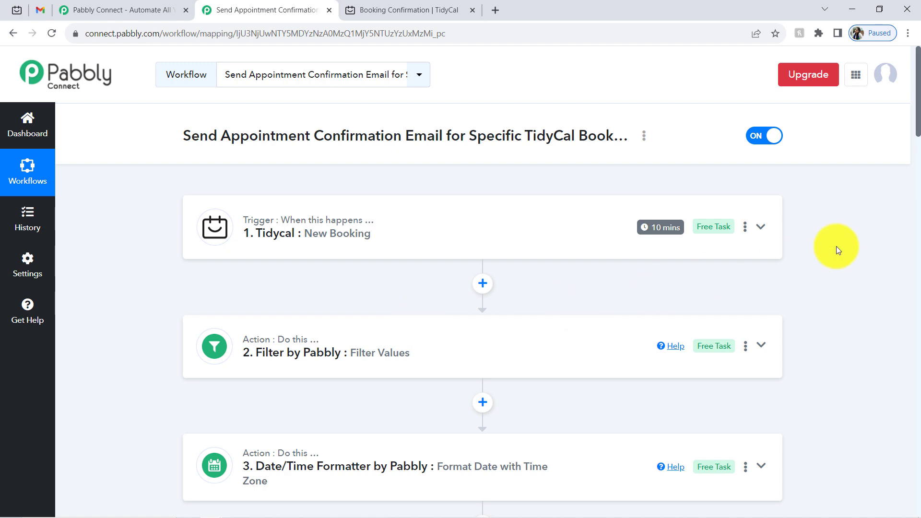
pyautogui.moveTo(918, 106); pyautogui.dragTo(918, 161)
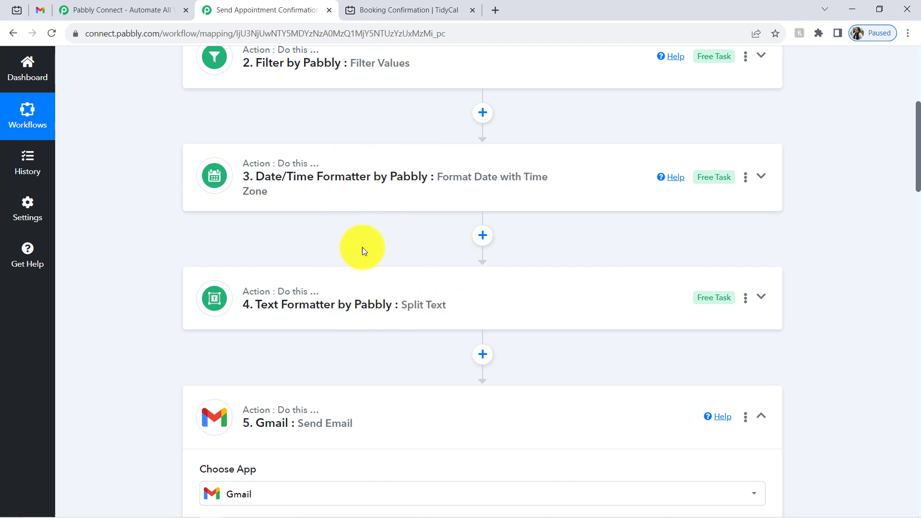
pyautogui.scroll(-4, 919, 174)
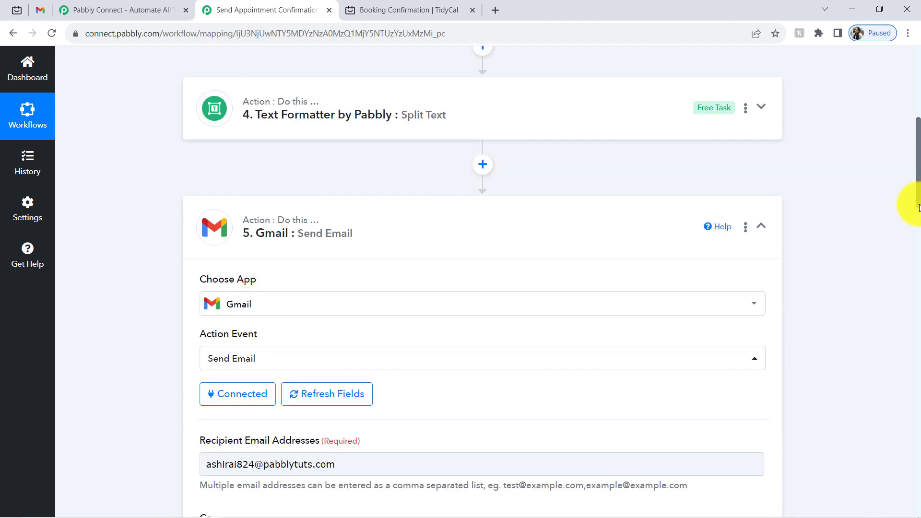
pyautogui.click(291, 228)
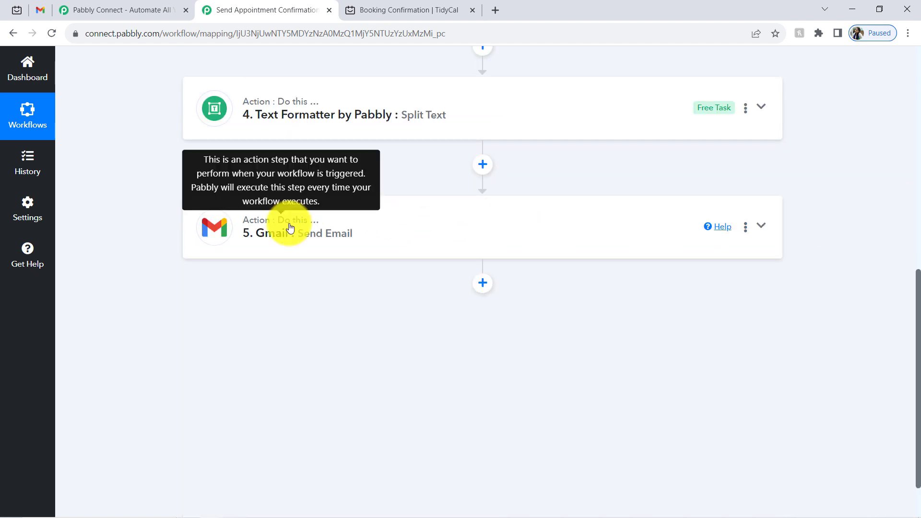
pyautogui.scroll(5, 904, 318)
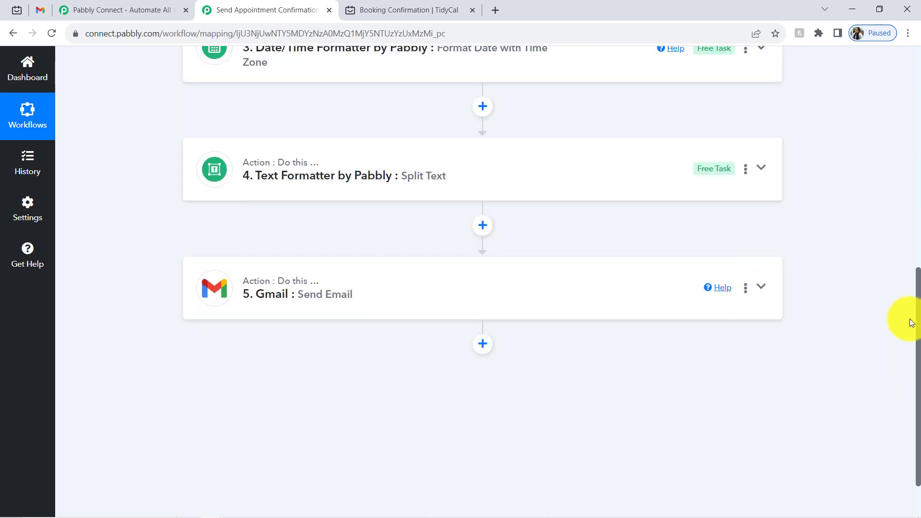
pyautogui.scroll(5, 892, 216)
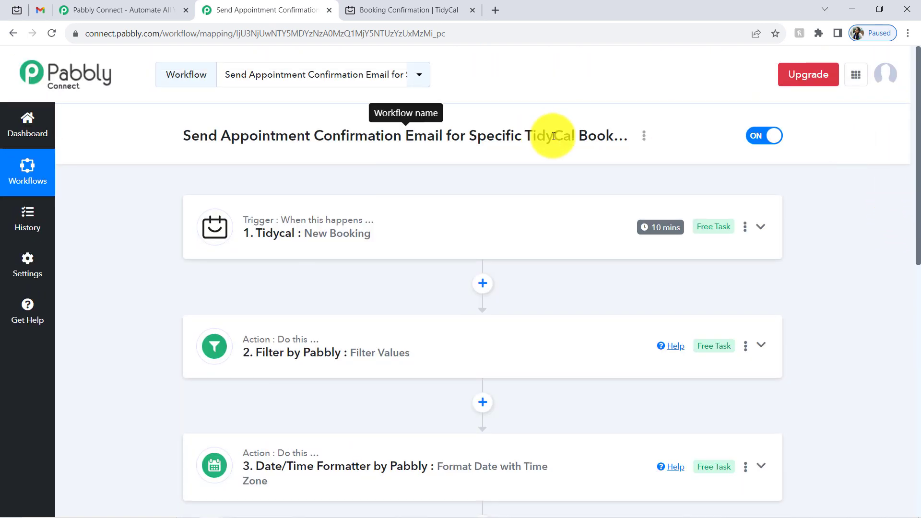
# - Copy the workflow's share link from the title's Share option
pyautogui.click(646, 137)
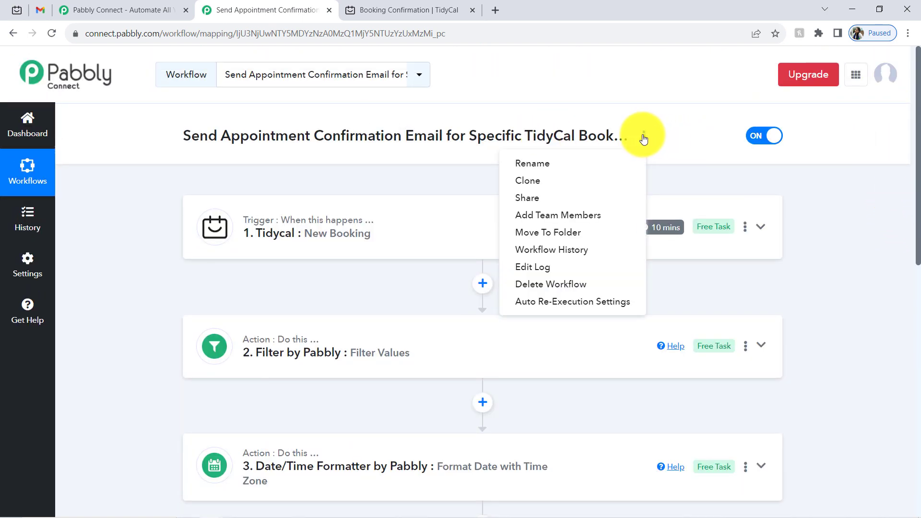
pyautogui.click(600, 198)
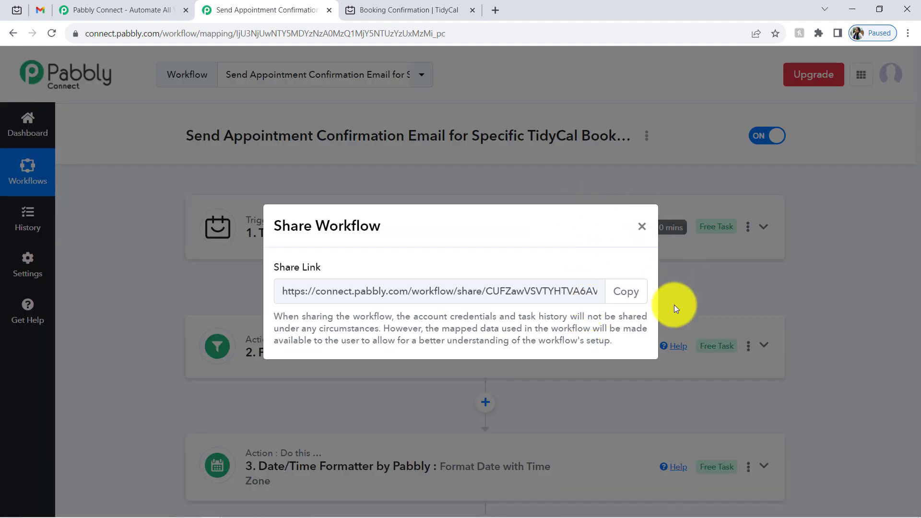
pyautogui.click(622, 294)
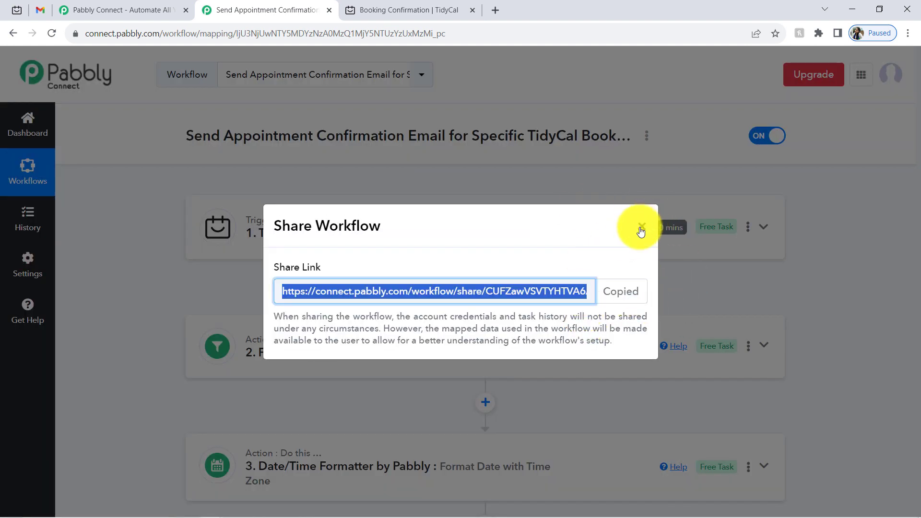
pyautogui.click(643, 226)
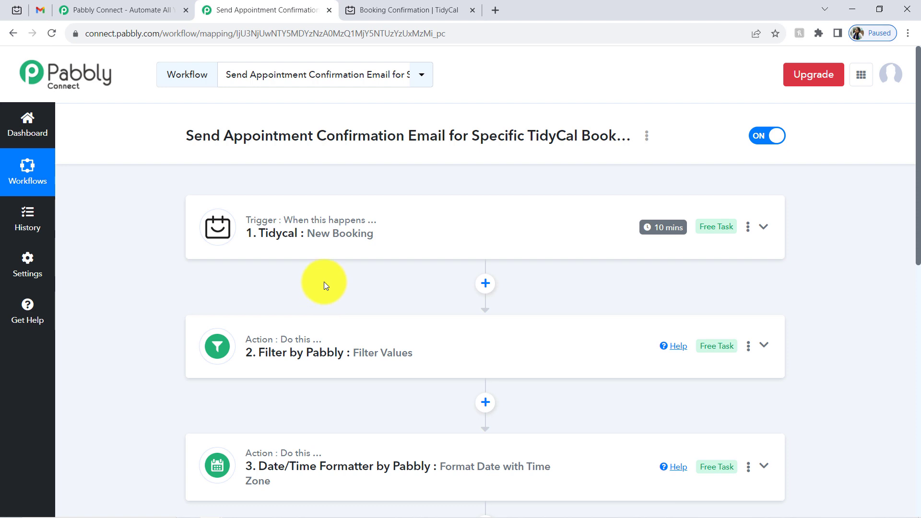
# - Close the workflow editor, TidyCal confirmation and Pabbly Connect homepage tabs
pyautogui.click(329, 10)
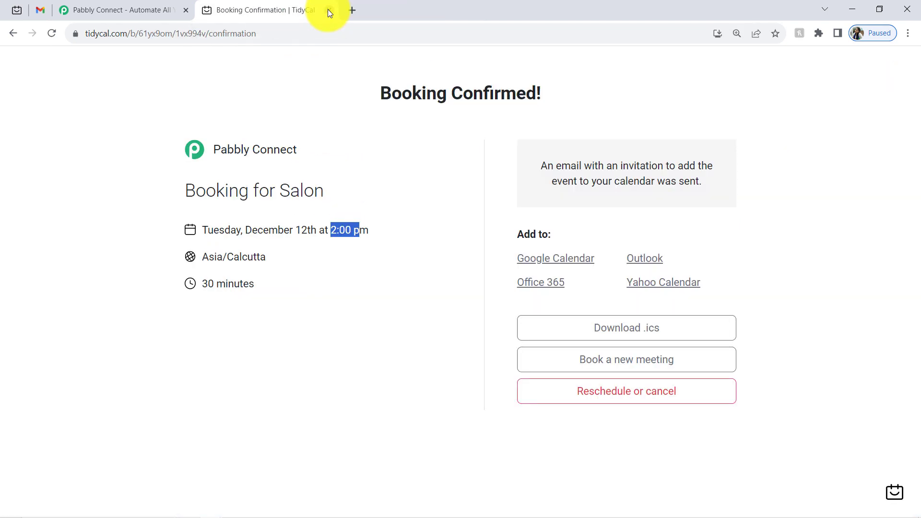
pyautogui.click(328, 10)
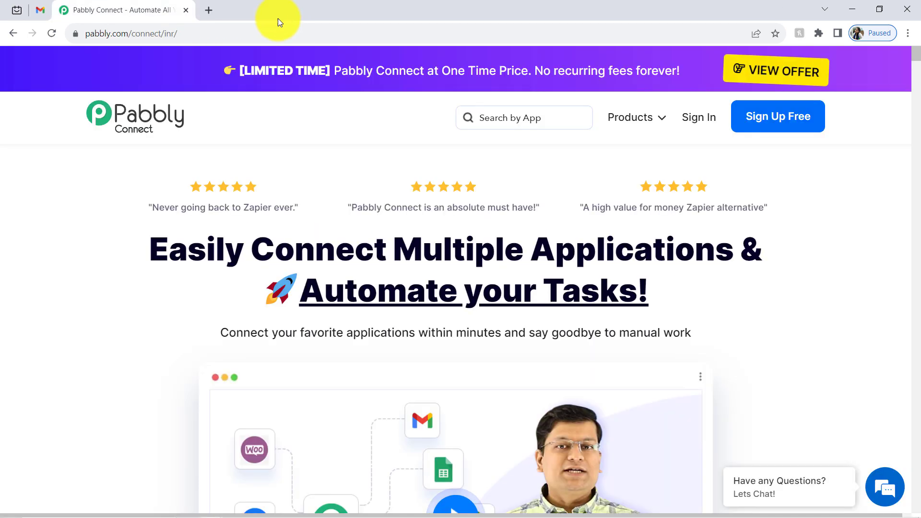
pyautogui.click(185, 10)
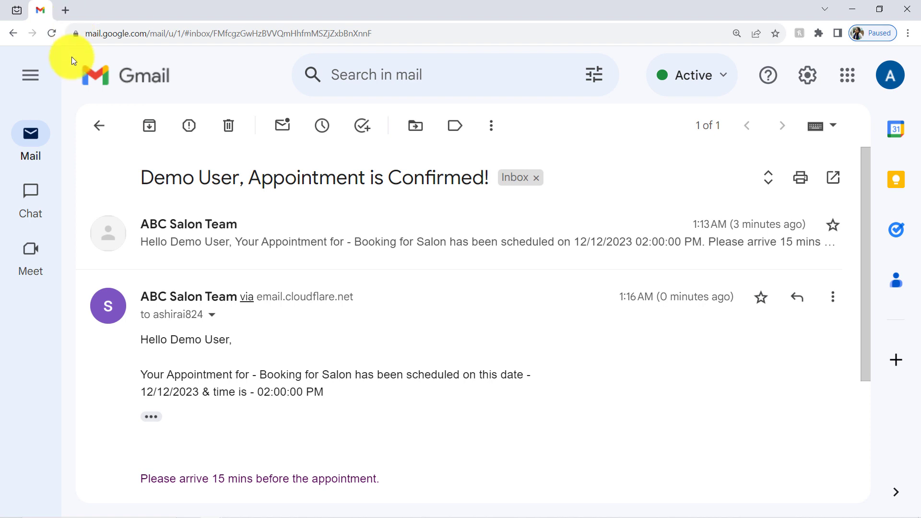